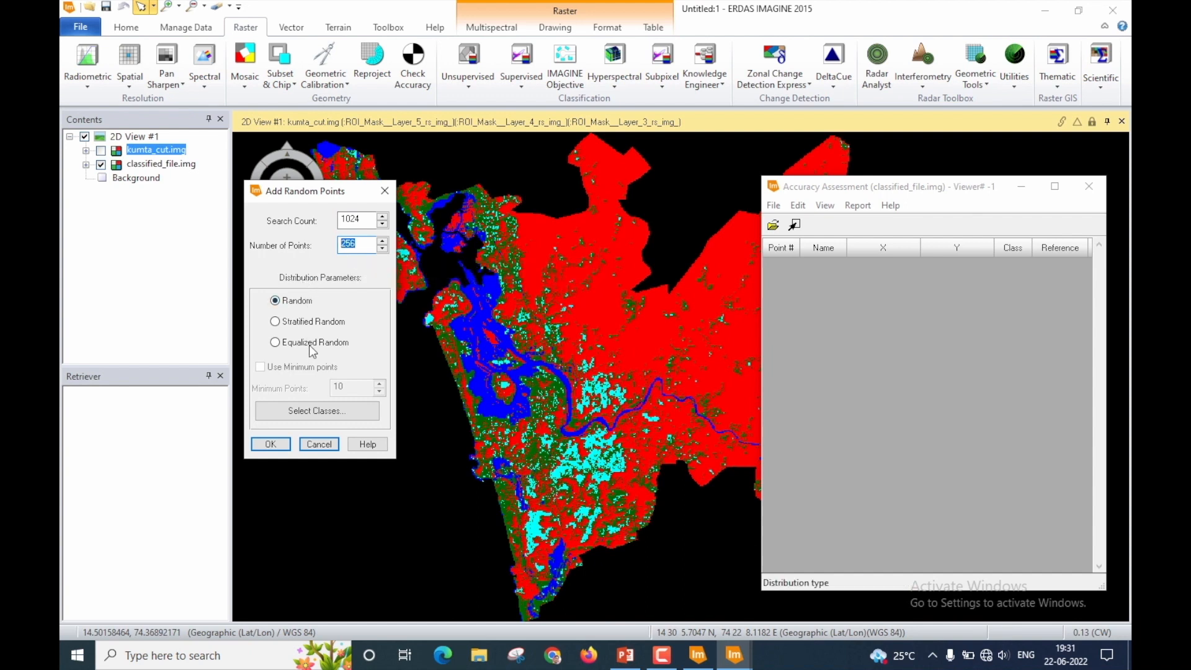
# Set the distribution of the random points to Stratified Random and move the accuracy assessment window clear of the classified image.
pyautogui.click(305, 305)
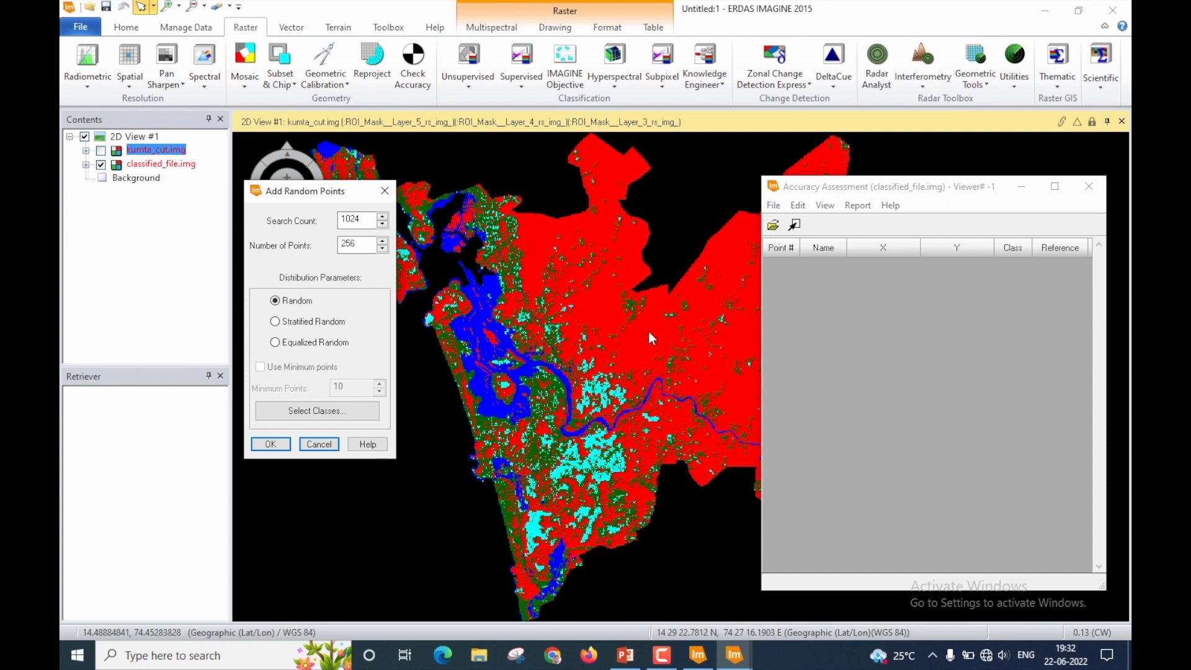
pyautogui.moveTo(818, 191); pyautogui.dragTo(971, 189)
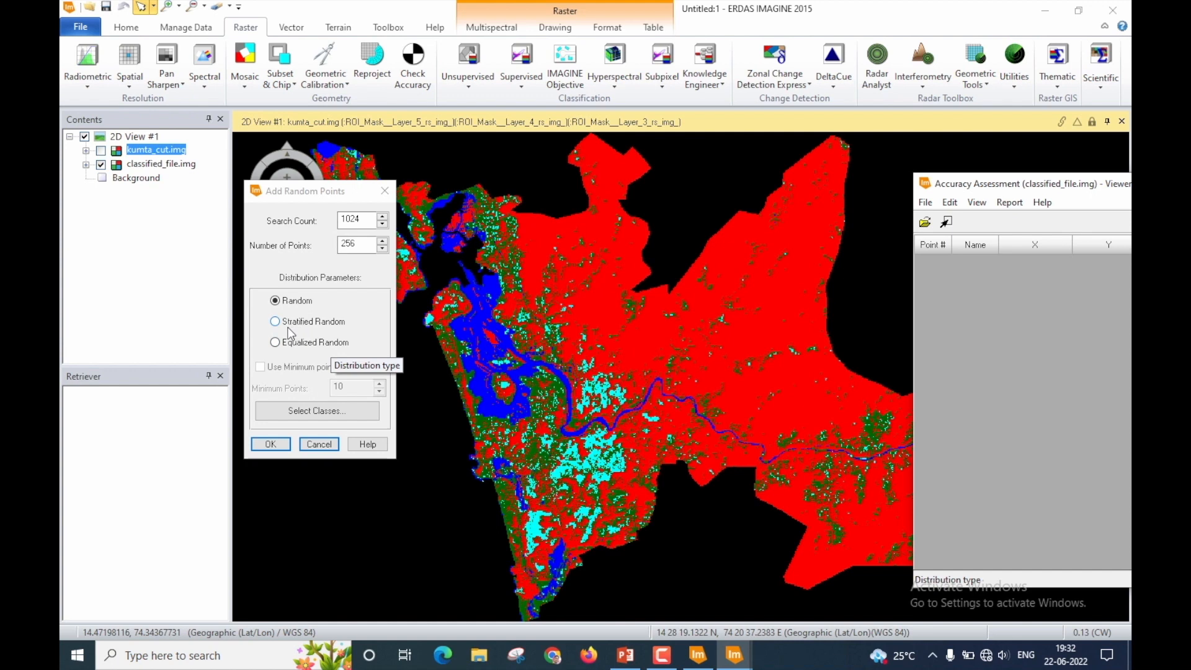
pyautogui.click(312, 322)
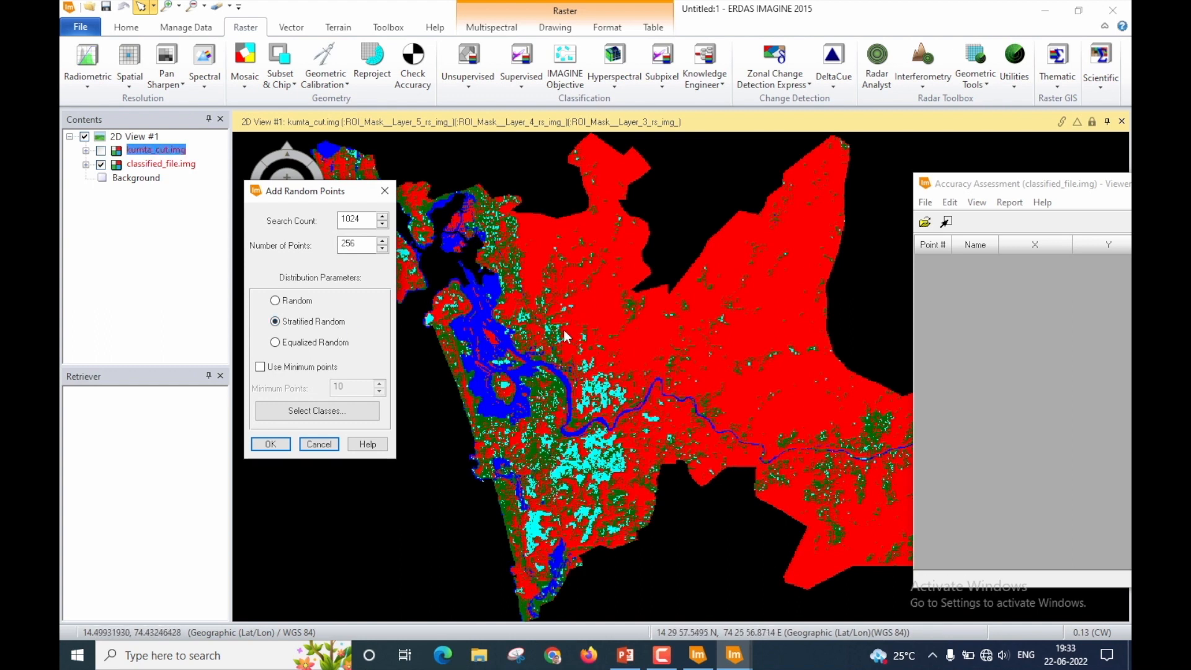
# Switch to PowerPoint, examine the minimum sample size for 0.95 classification accuracy in Table 1, and return to ERDAS IMAGINE.
pyautogui.click(625, 655)
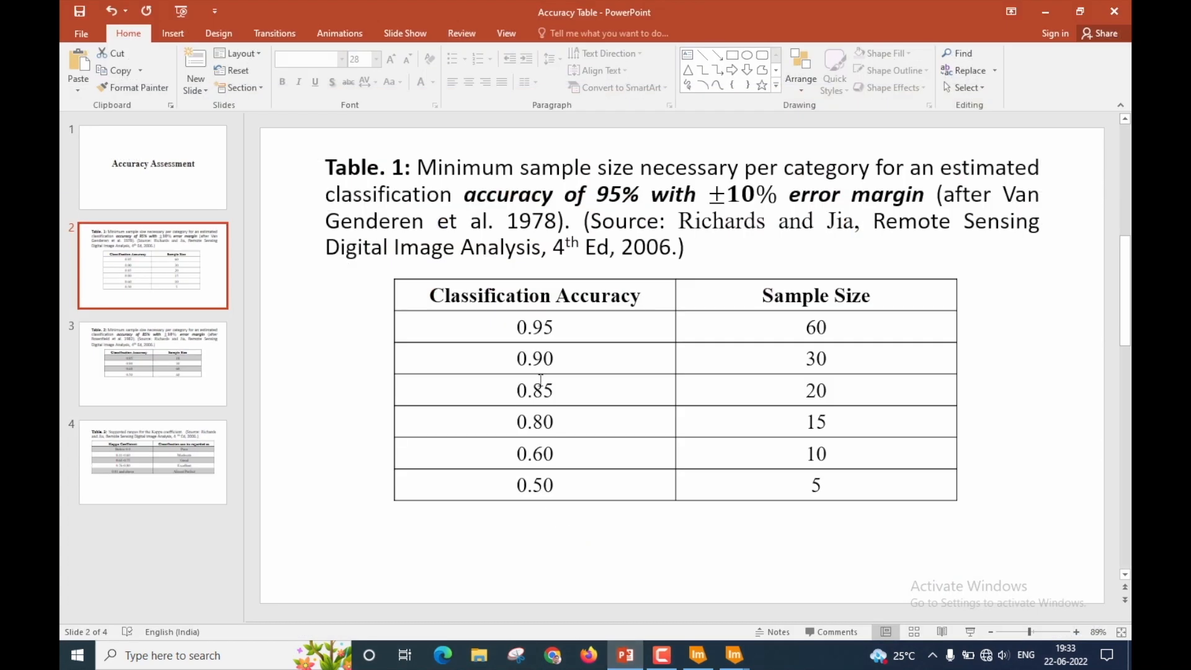
pyautogui.moveTo(517, 327); pyautogui.dragTo(569, 330)
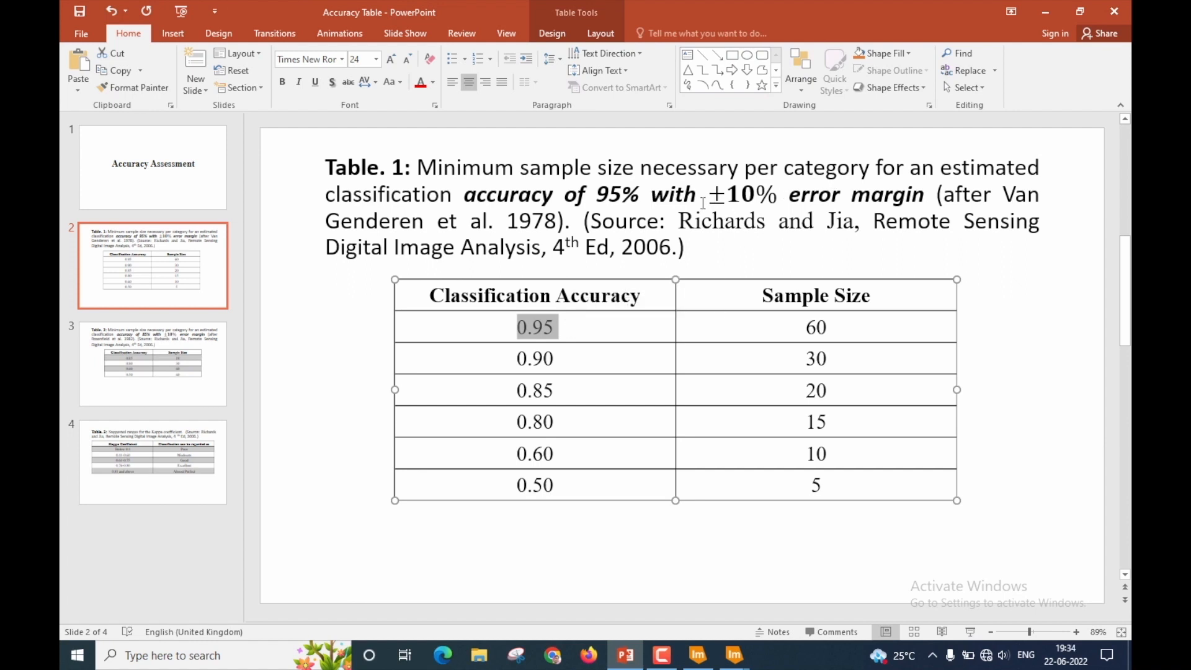
pyautogui.click(817, 330)
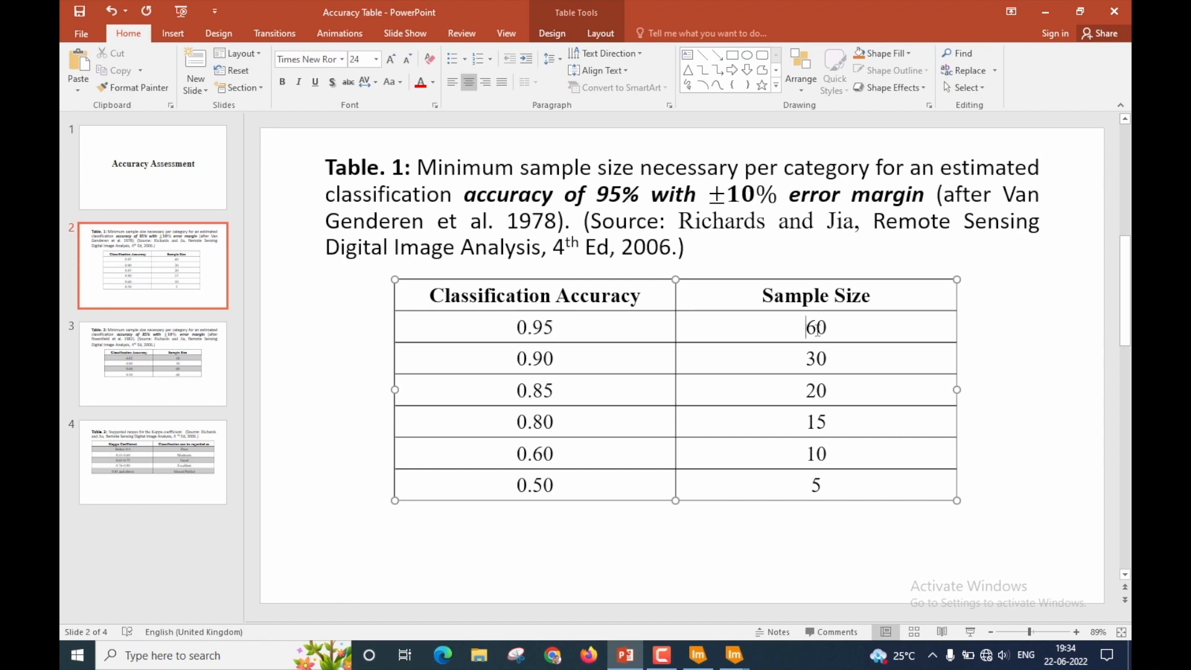
pyautogui.moveTo(817, 330); pyautogui.dragTo(839, 329)
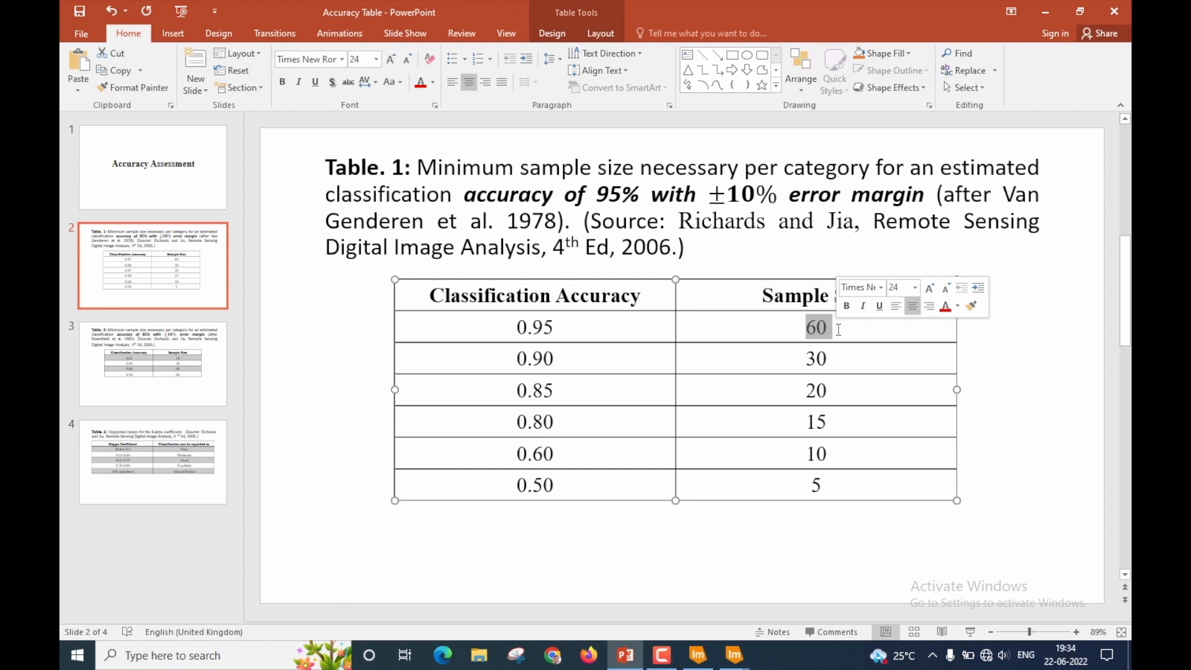
pyautogui.press('Right')
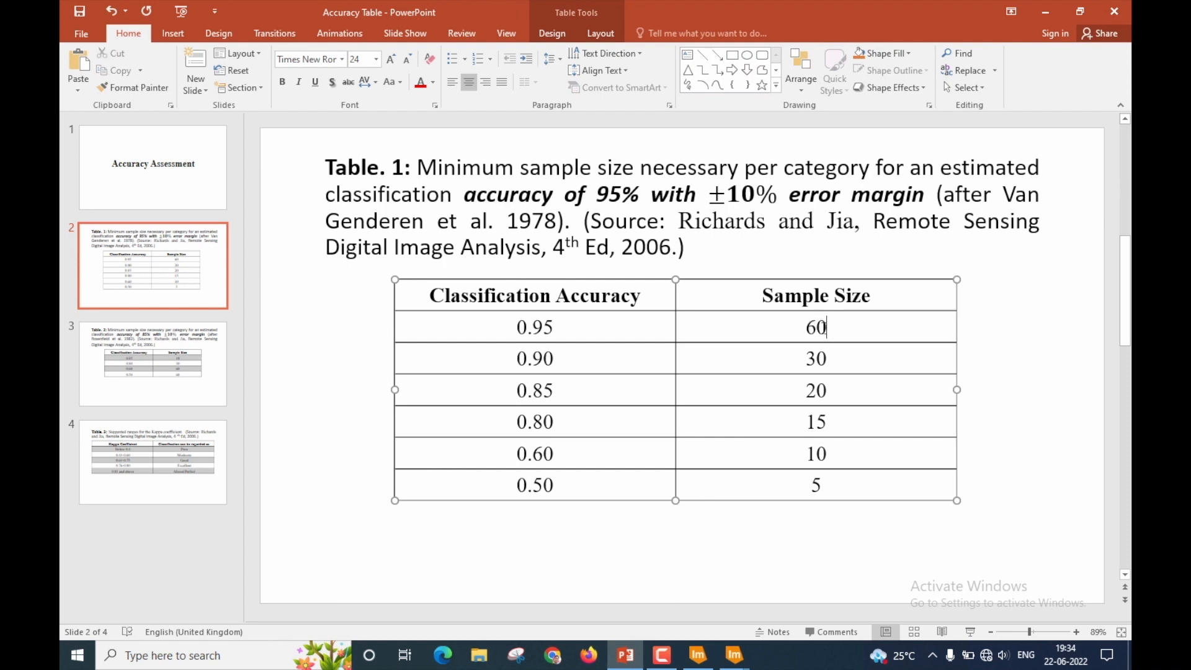
pyautogui.click(1045, 11)
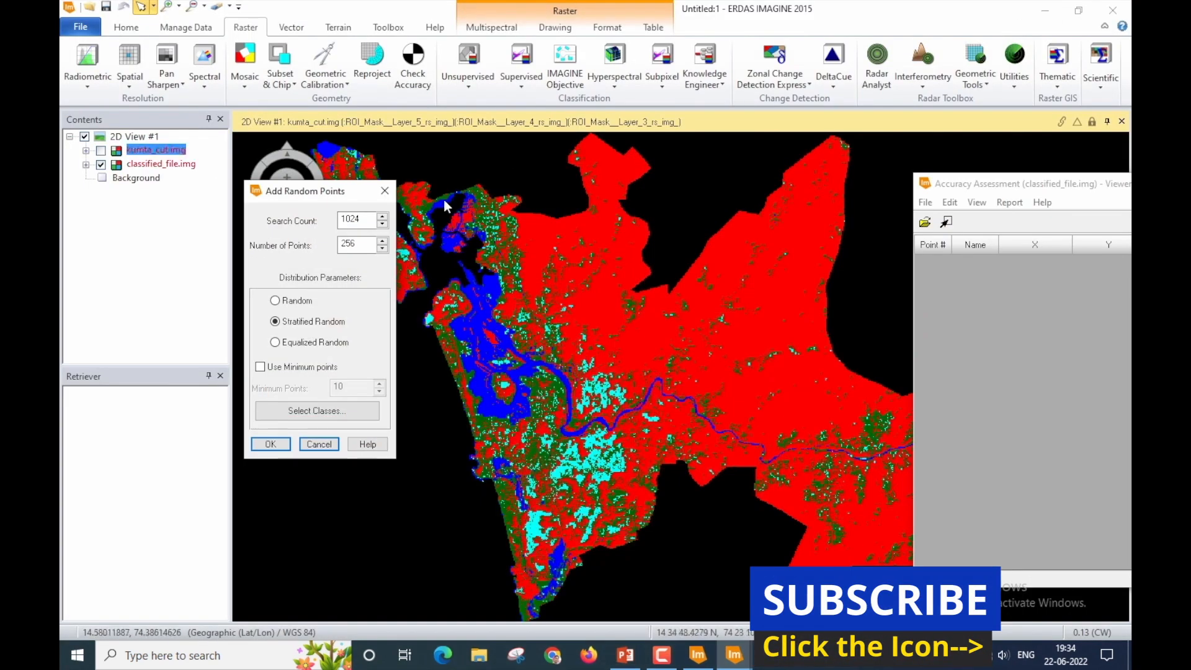
# Enable the use of minimum points for the random points and set the minimum to 60.
pyautogui.click(290, 368)
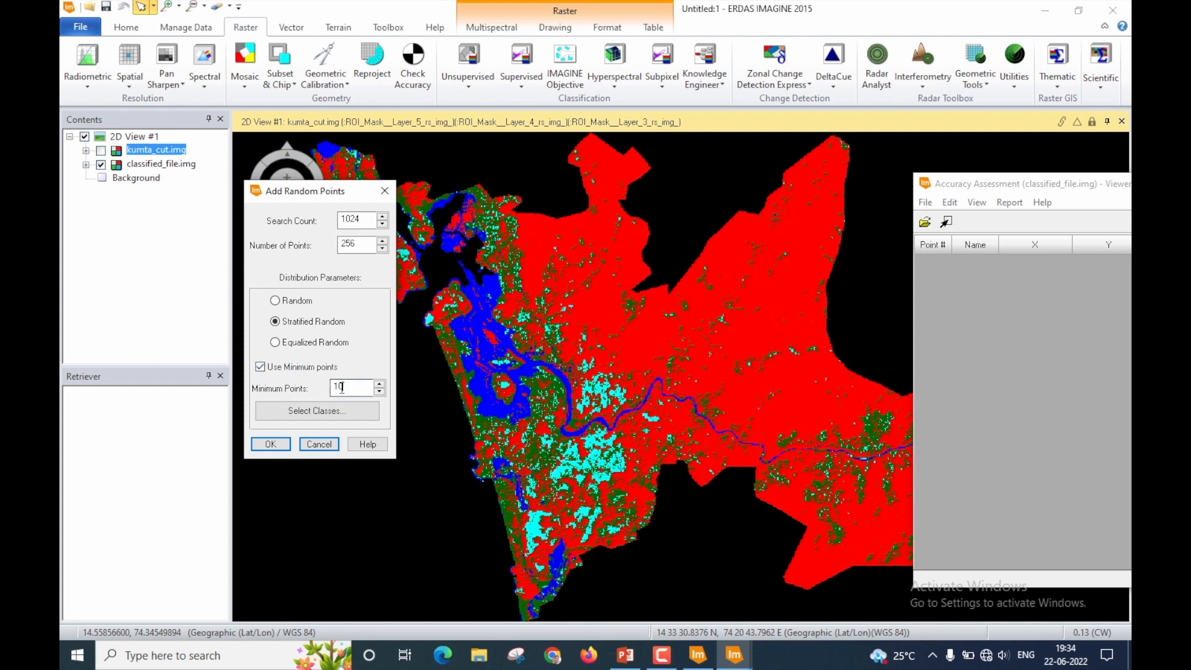
pyautogui.moveTo(342, 387); pyautogui.dragTo(330, 389)
pyautogui.write('60')
pyautogui.moveTo(359, 390); pyautogui.dragTo(333, 391)
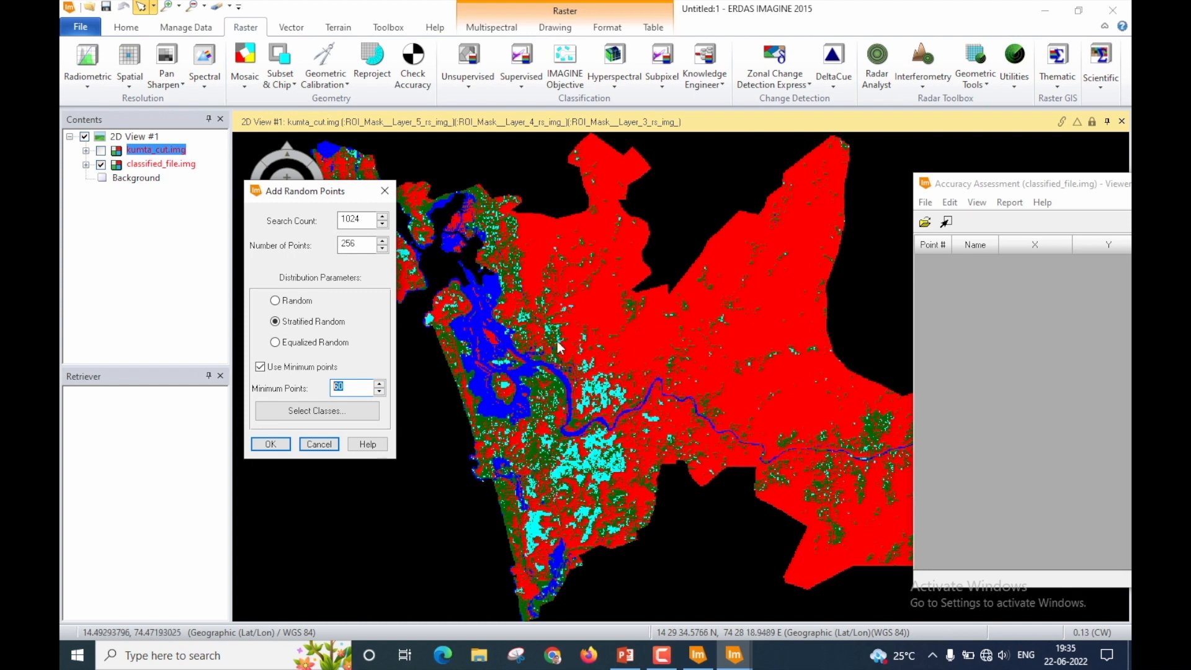
pyautogui.click(358, 386)
# Set the number of random points to generate to 1000.
pyautogui.click(368, 247)
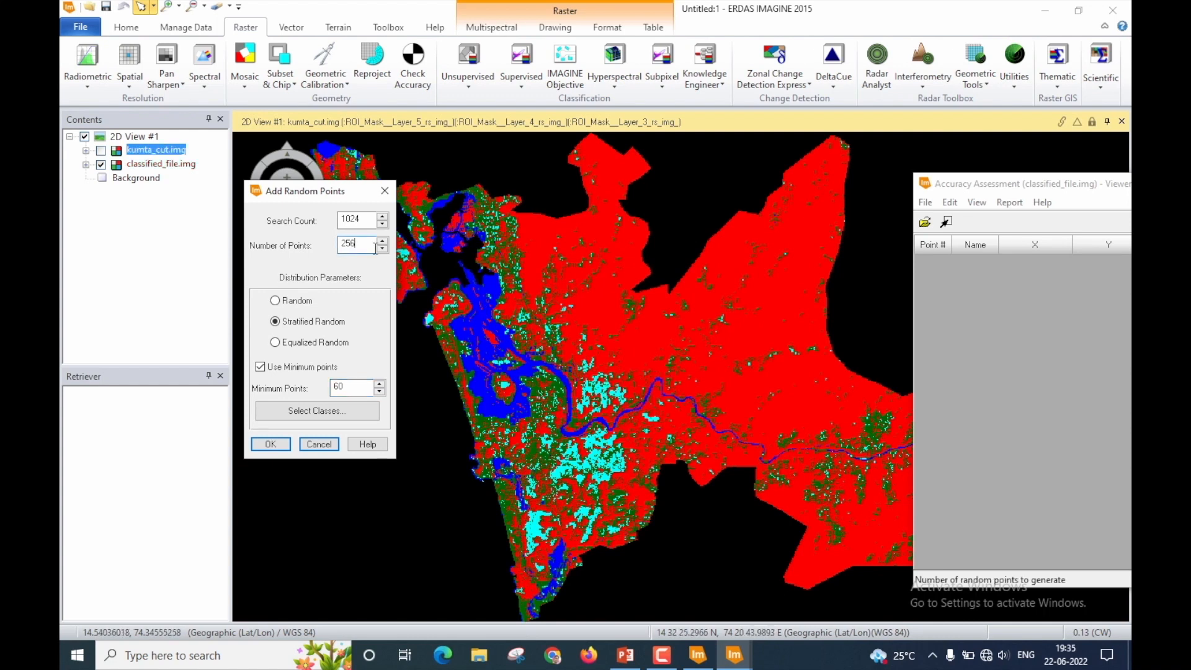
pyautogui.doubleClick(360, 244)
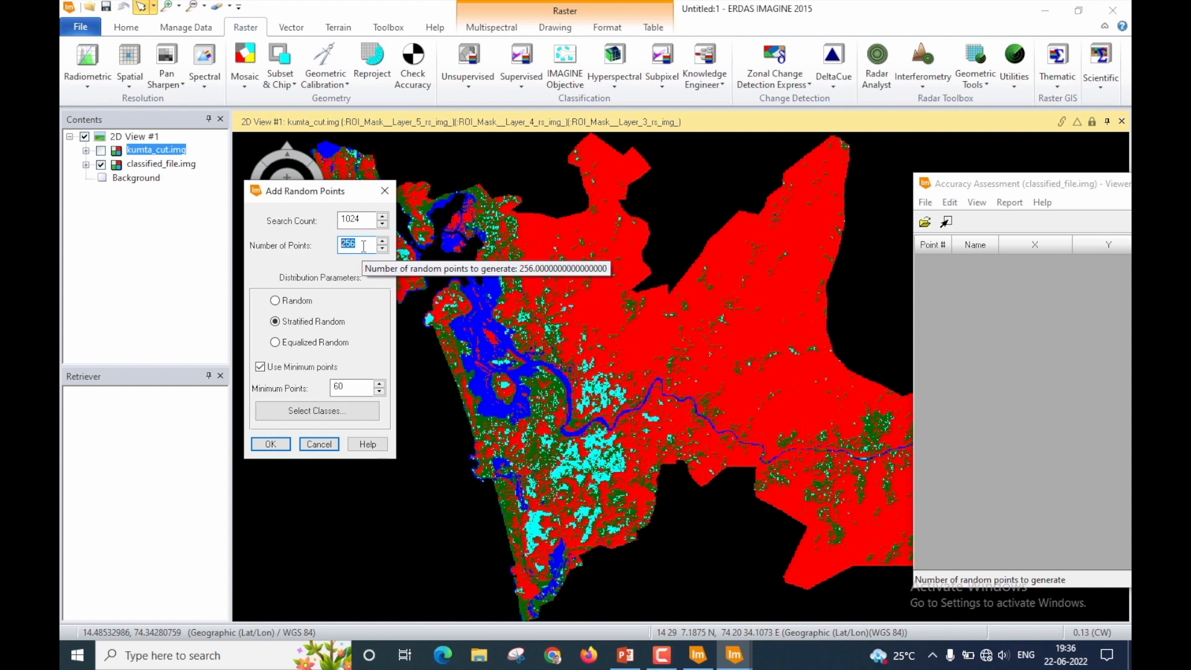
pyautogui.click(350, 388)
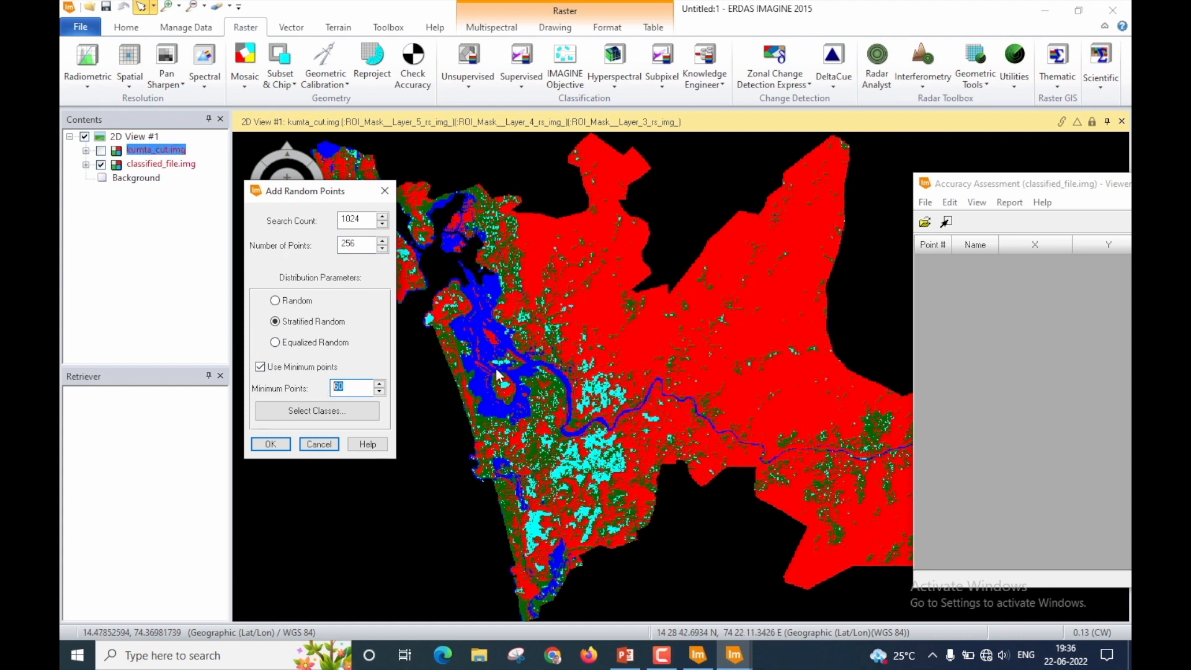
pyautogui.click(364, 247)
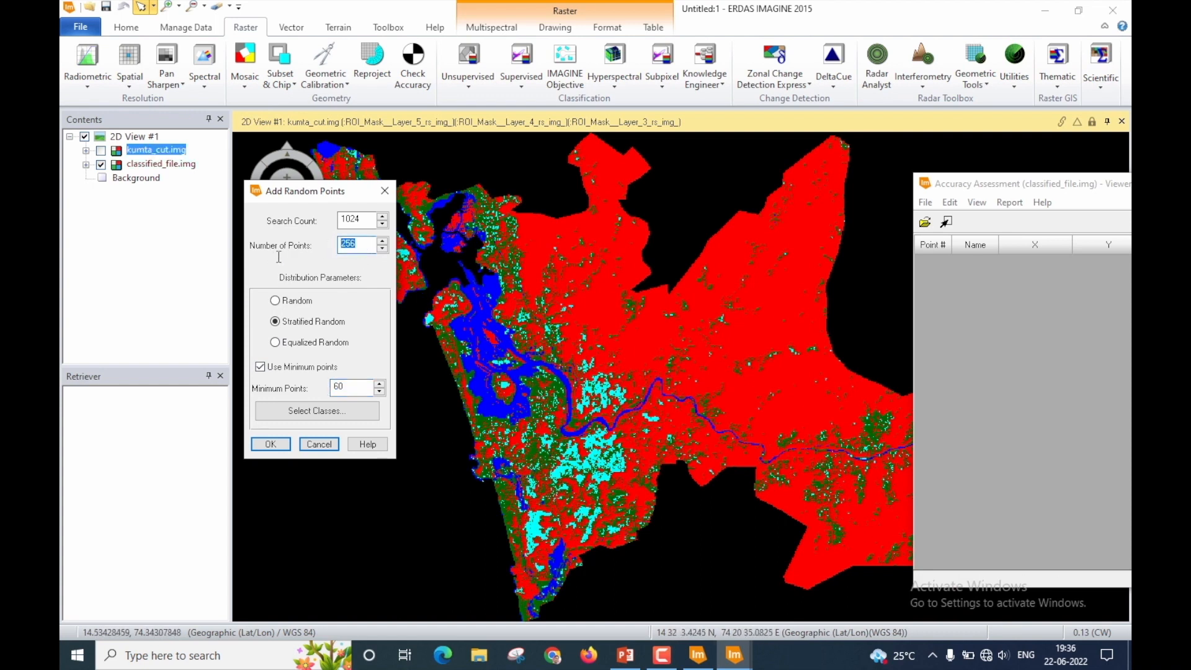
pyautogui.write('1000')
pyautogui.press('Tab')
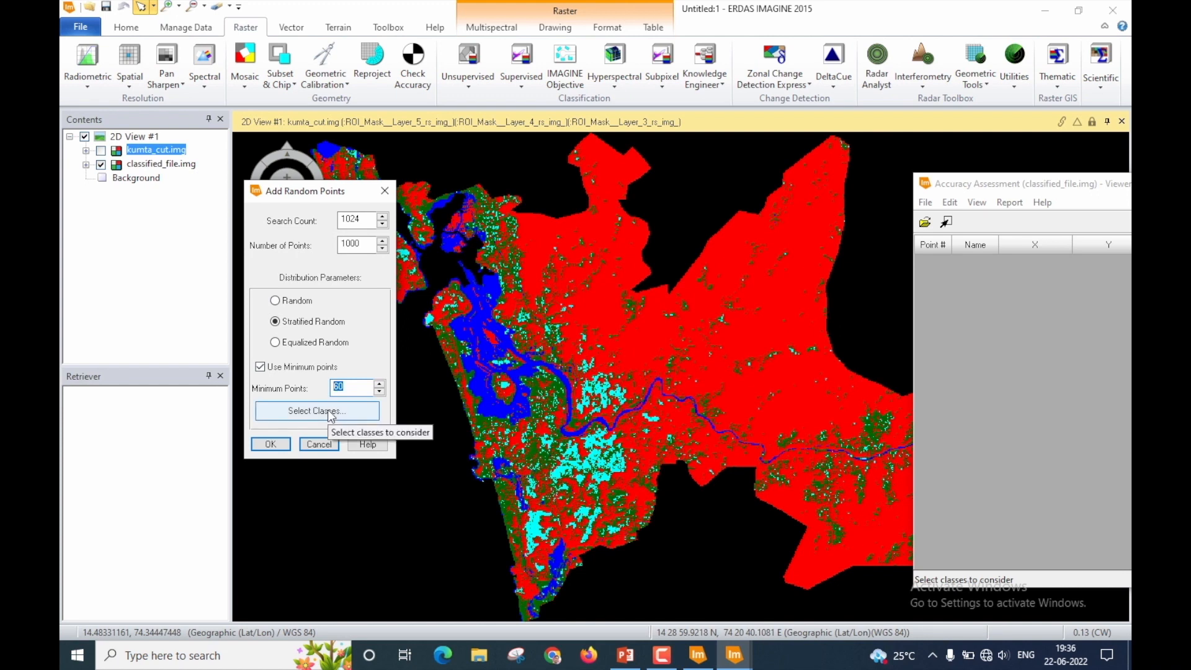
# Select the Vegetation, Scrub Land, Agricultural Fields and Water Body rows as the classes to consider for the random points.
pyautogui.click(291, 422)
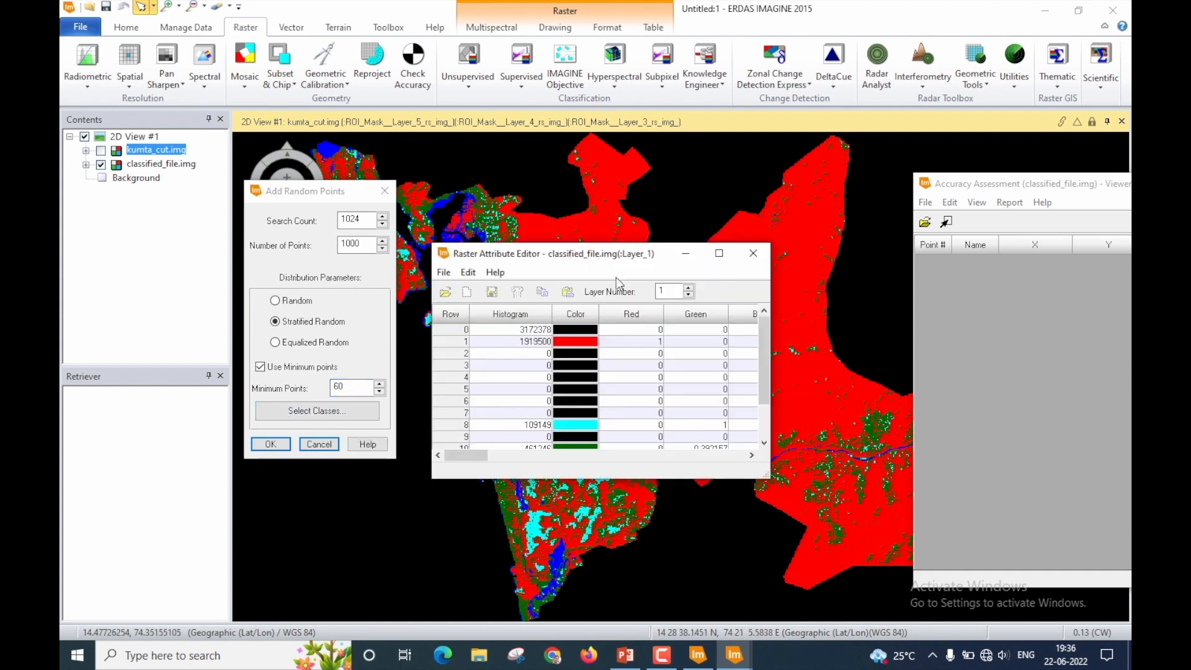
pyautogui.moveTo(683, 481); pyautogui.dragTo(683, 576)
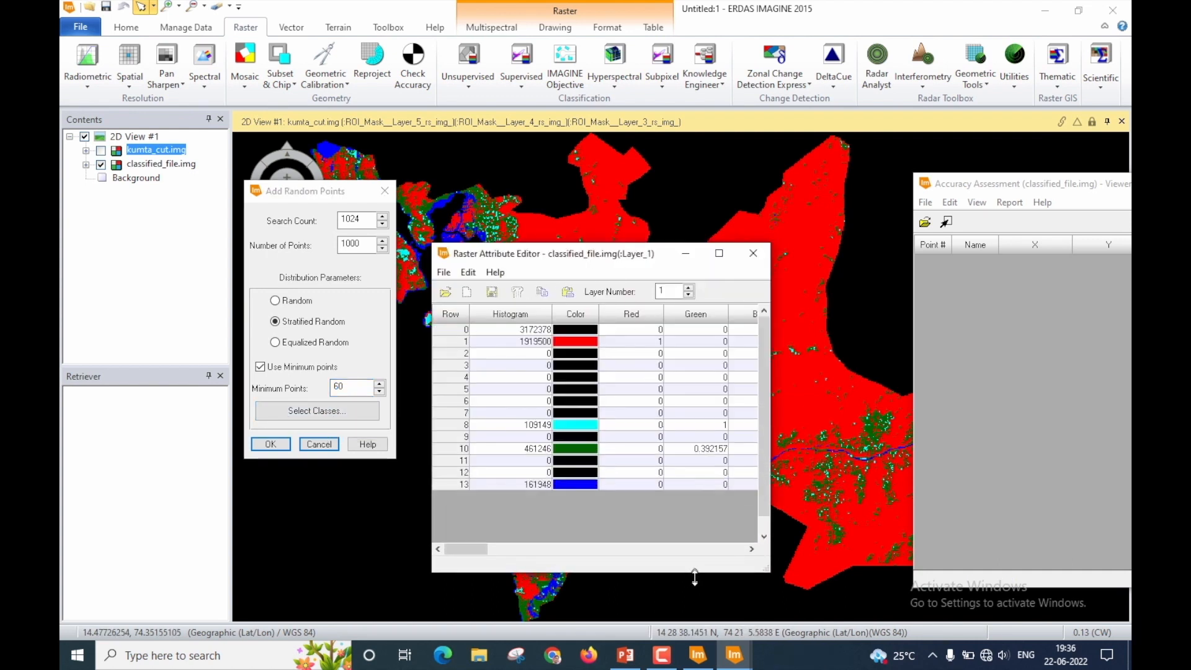
pyautogui.moveTo(771, 575); pyautogui.dragTo(1007, 576)
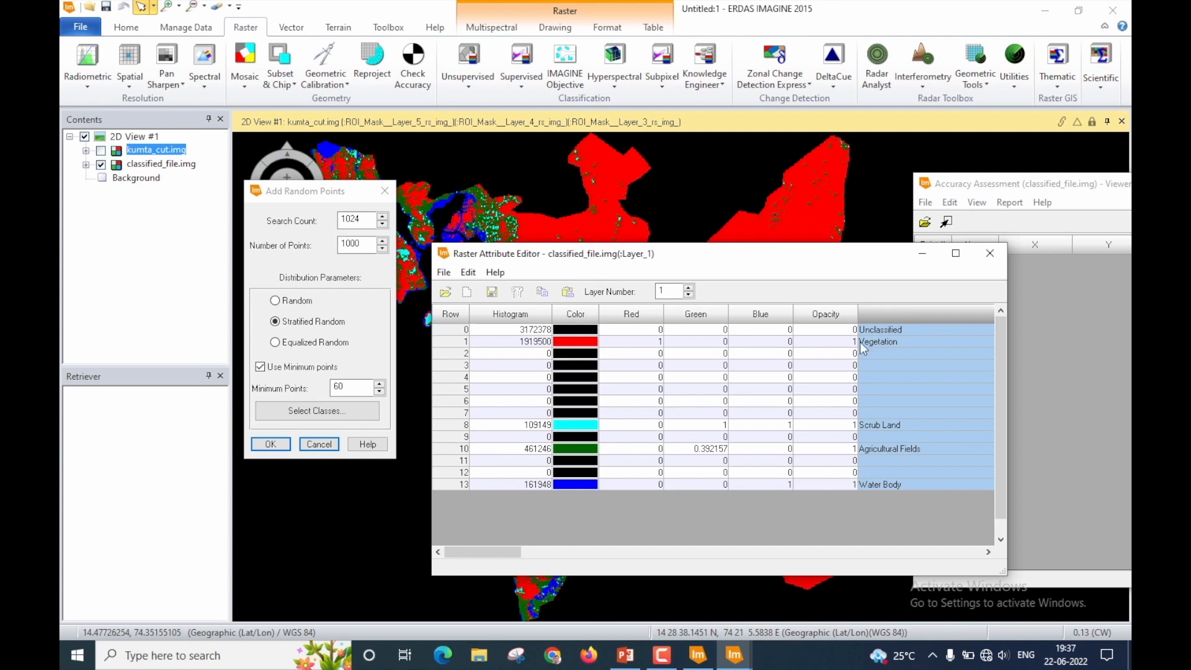
pyautogui.click(452, 343)
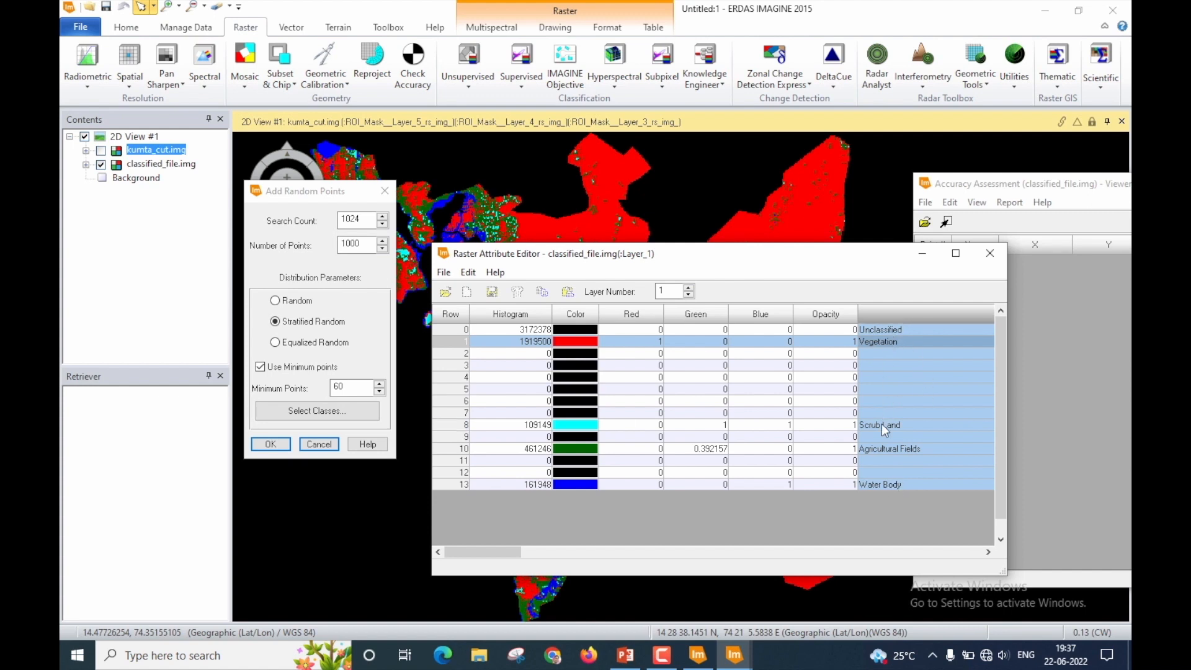
pyautogui.keyDown('shift'); pyautogui.click(454, 427); pyautogui.keyUp('shift')
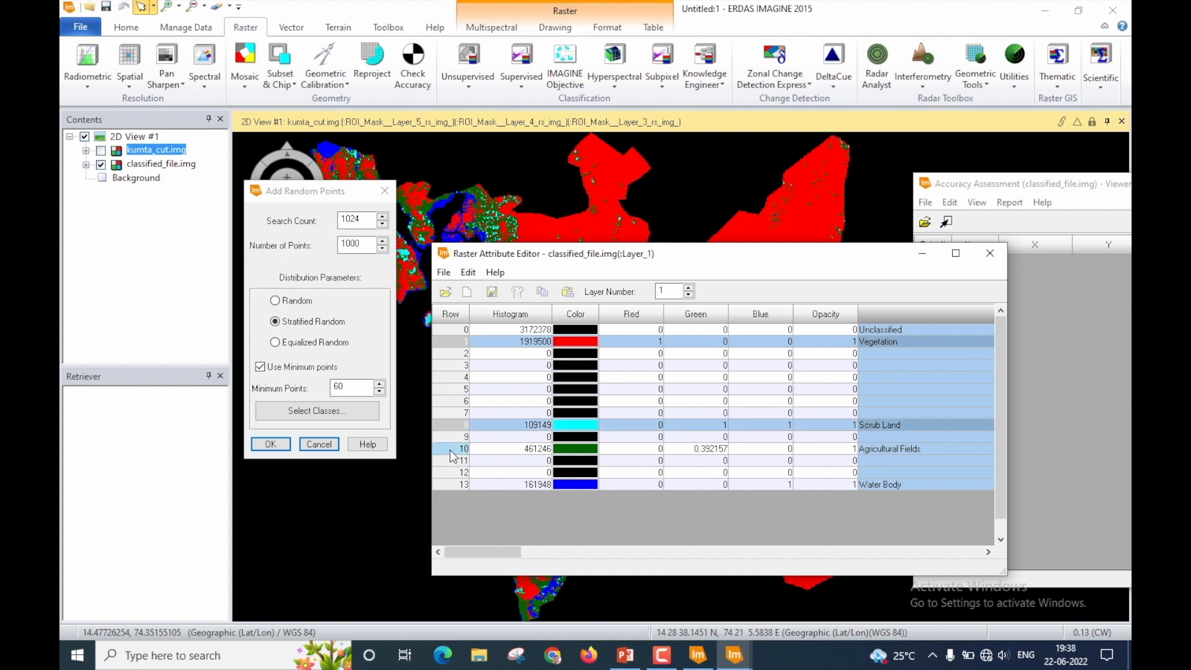
pyautogui.keyDown('shift'); pyautogui.click(452, 451); pyautogui.keyUp('shift')
pyautogui.keyDown('shift'); pyautogui.click(459, 484); pyautogui.keyUp('shift')
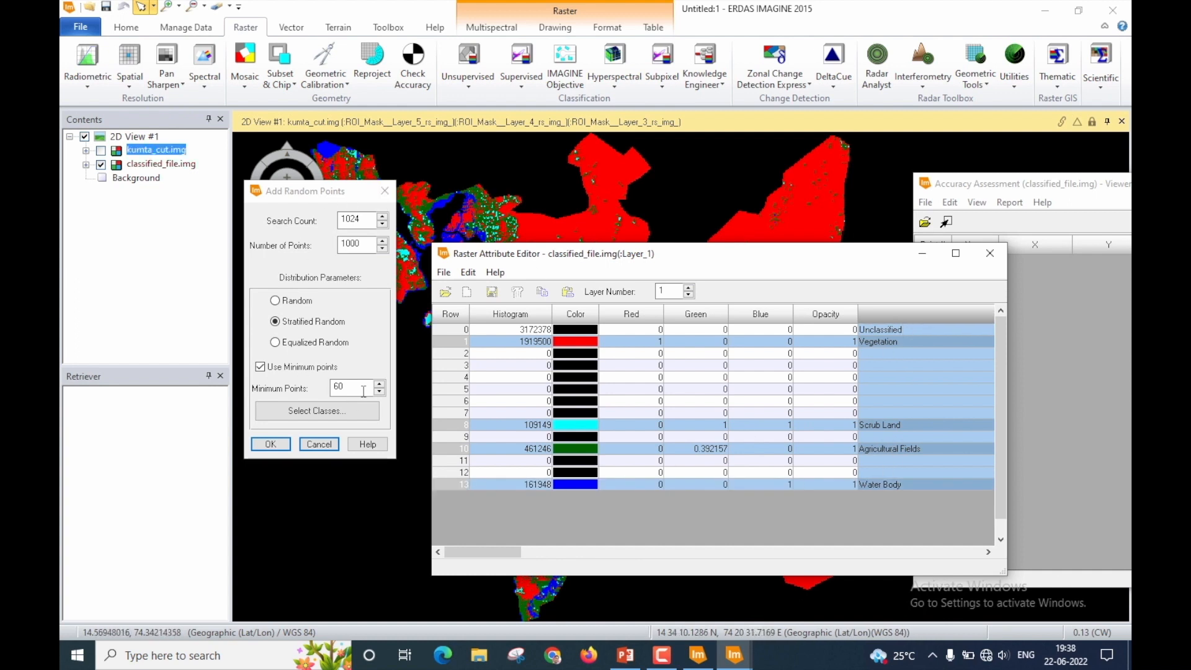
# Generate the random points, continuing the search with further sets of 1024 search points.
pyautogui.click(281, 446)
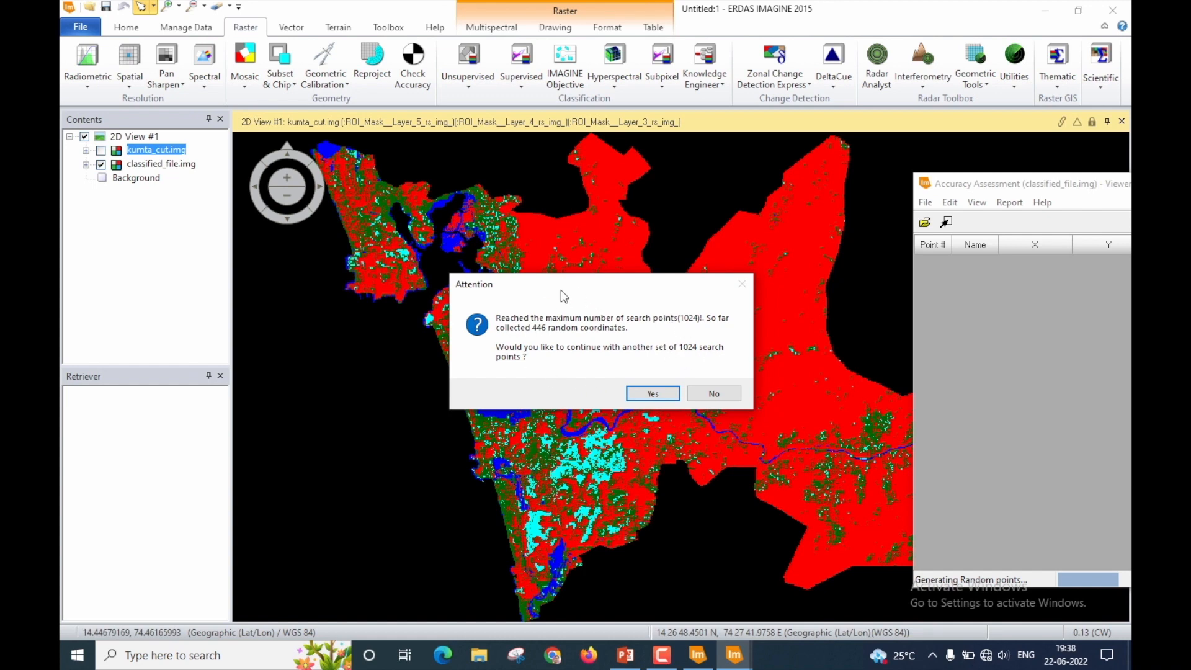
pyautogui.click(653, 394)
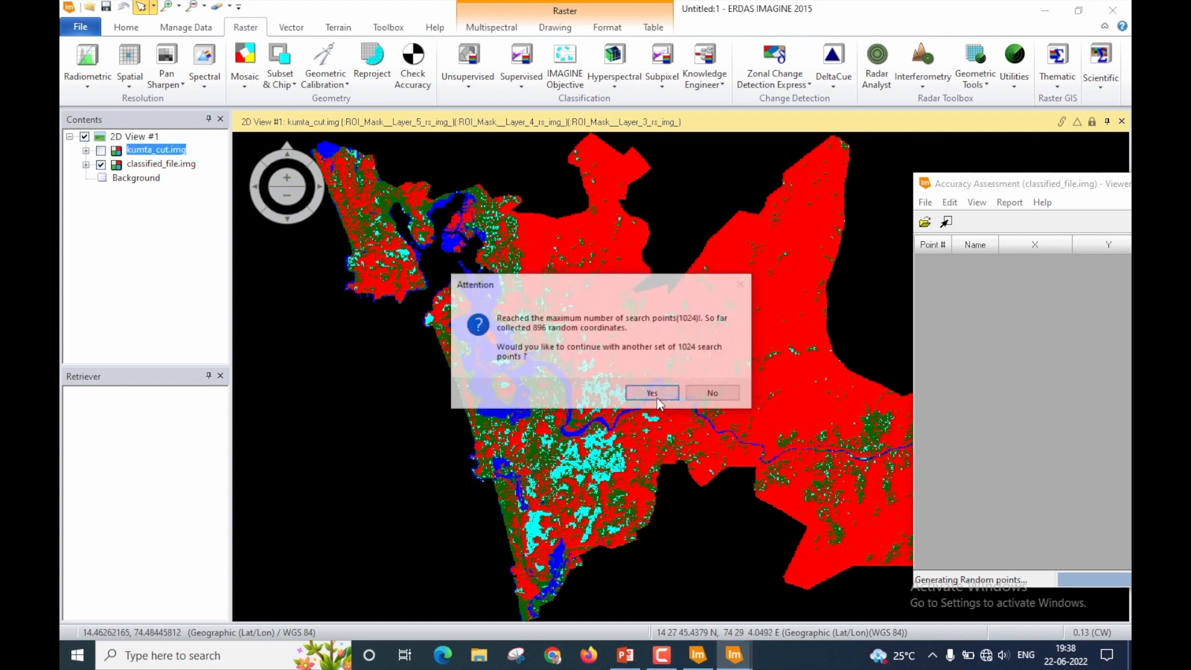
pyautogui.click(657, 400)
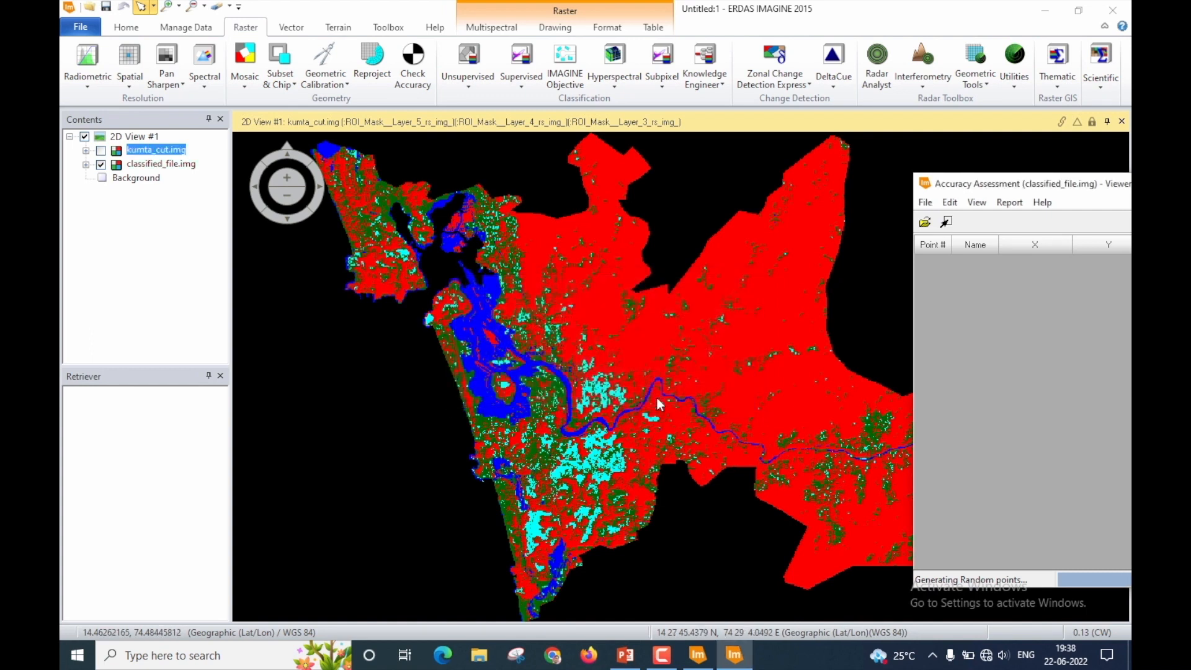
pyautogui.click(657, 400)
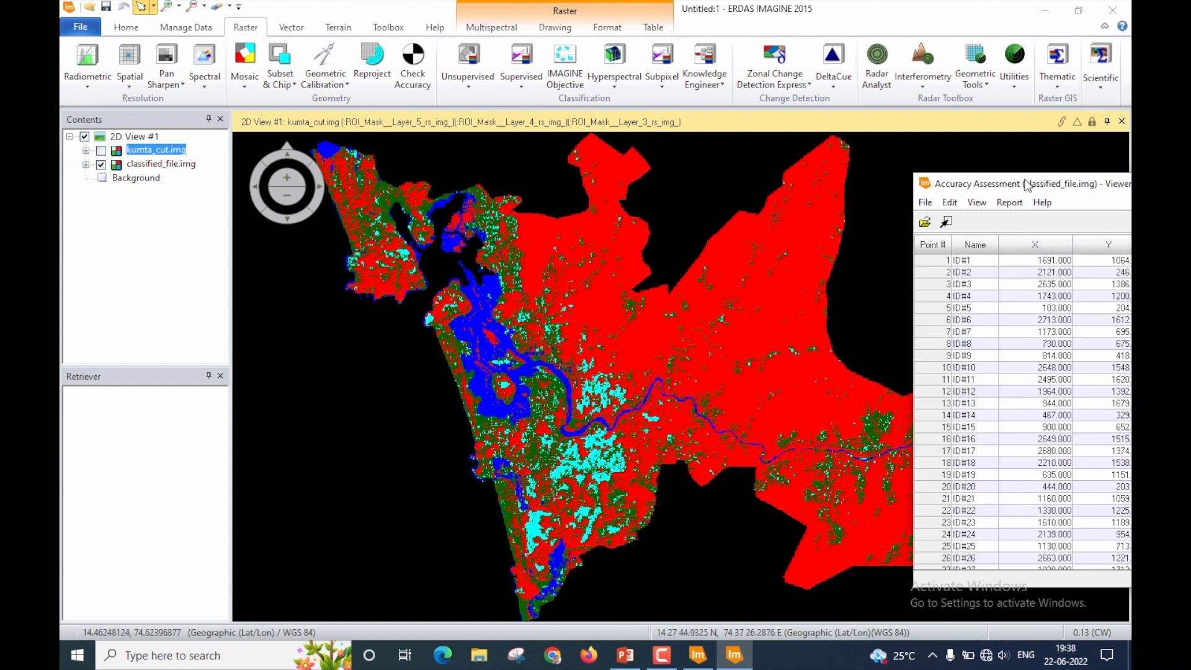
# Enlarge the accuracy assessment window, review the random points table from start to end, and show the points' class values.
pyautogui.moveTo(1022, 184); pyautogui.dragTo(640, 151)
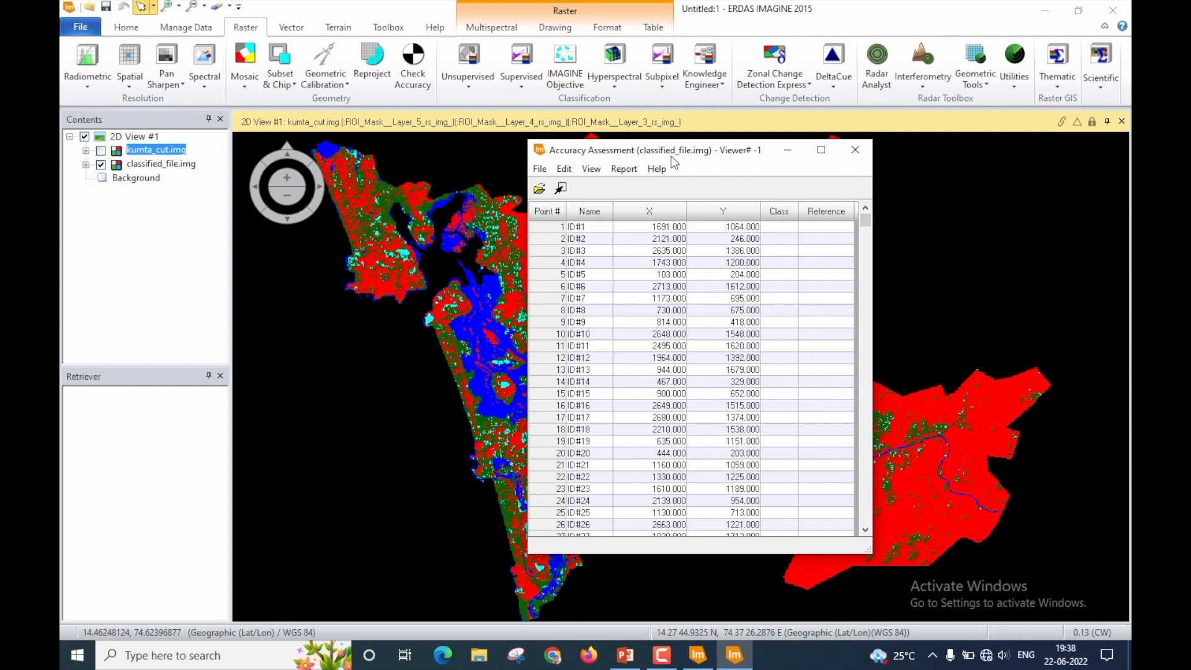
pyautogui.moveTo(748, 553); pyautogui.dragTo(756, 623)
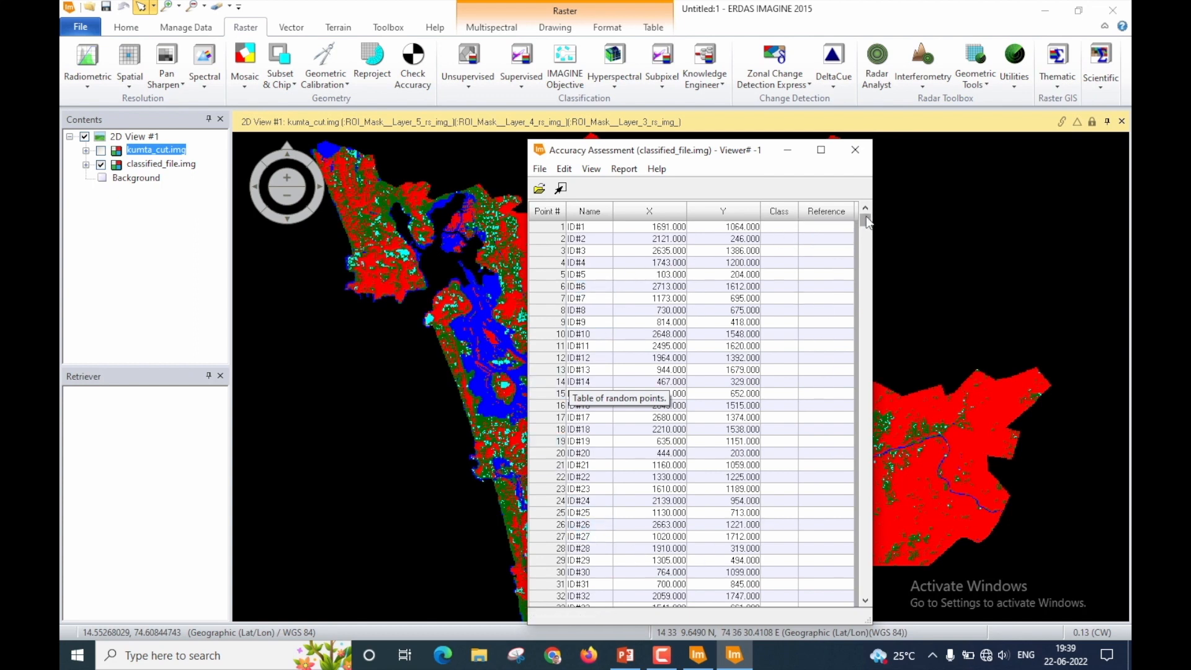
pyautogui.moveTo(865, 221); pyautogui.dragTo(864, 620)
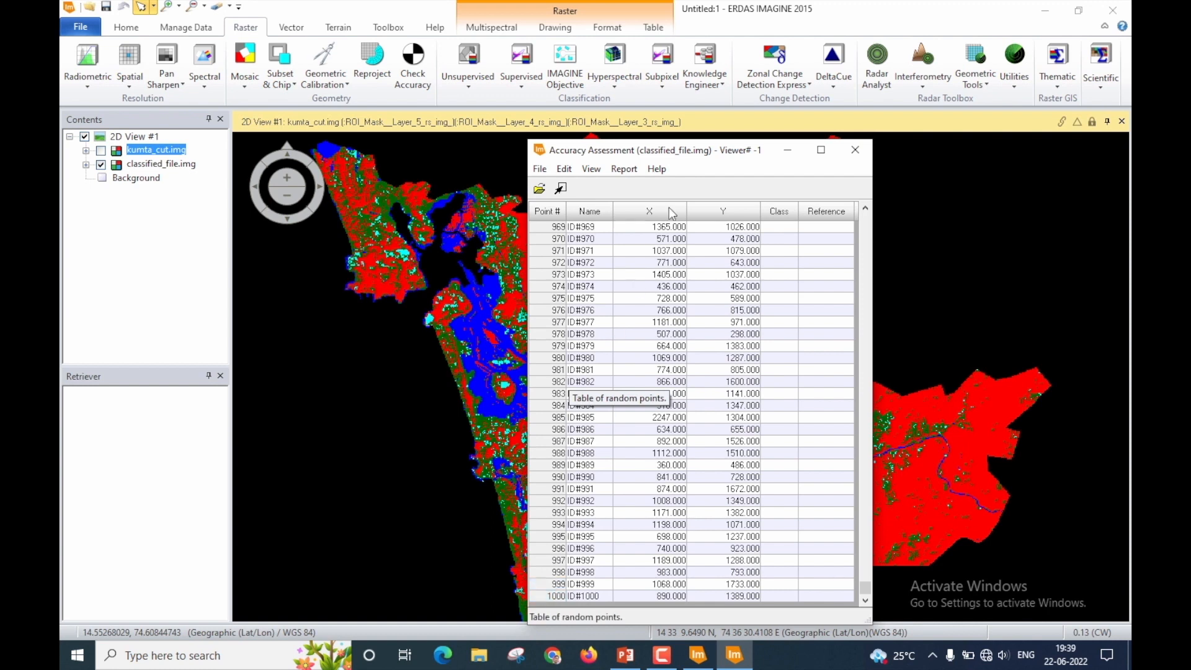
pyautogui.moveTo(687, 161); pyautogui.dragTo(708, 35)
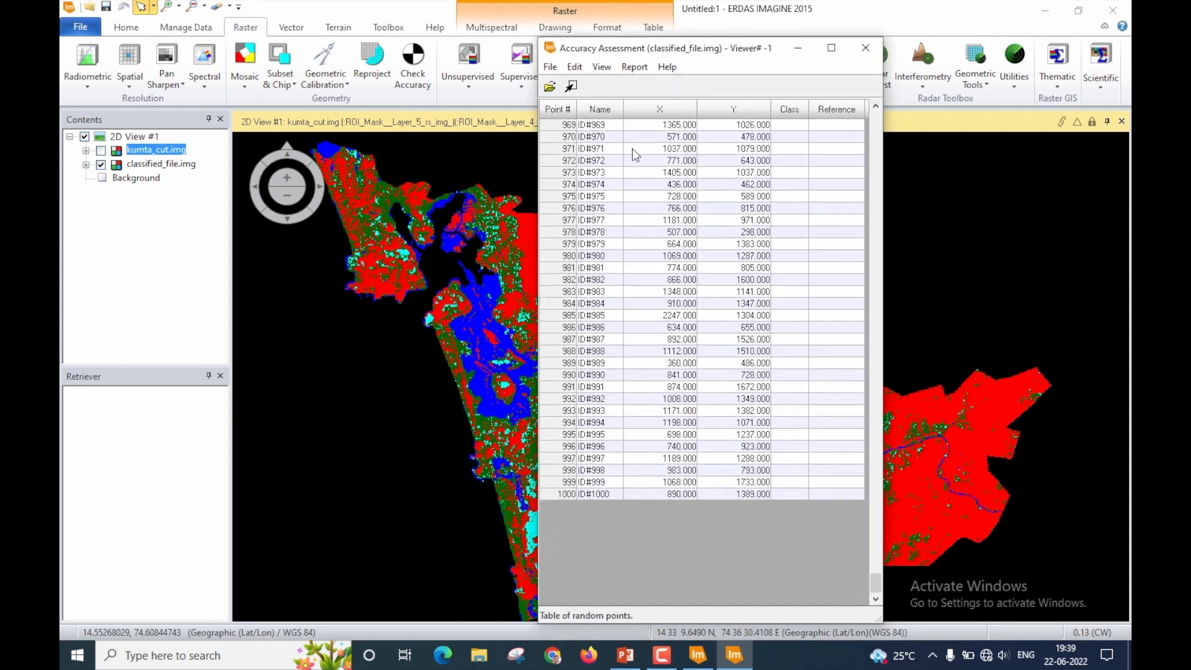
pyautogui.moveTo(876, 584); pyautogui.dragTo(877, 113)
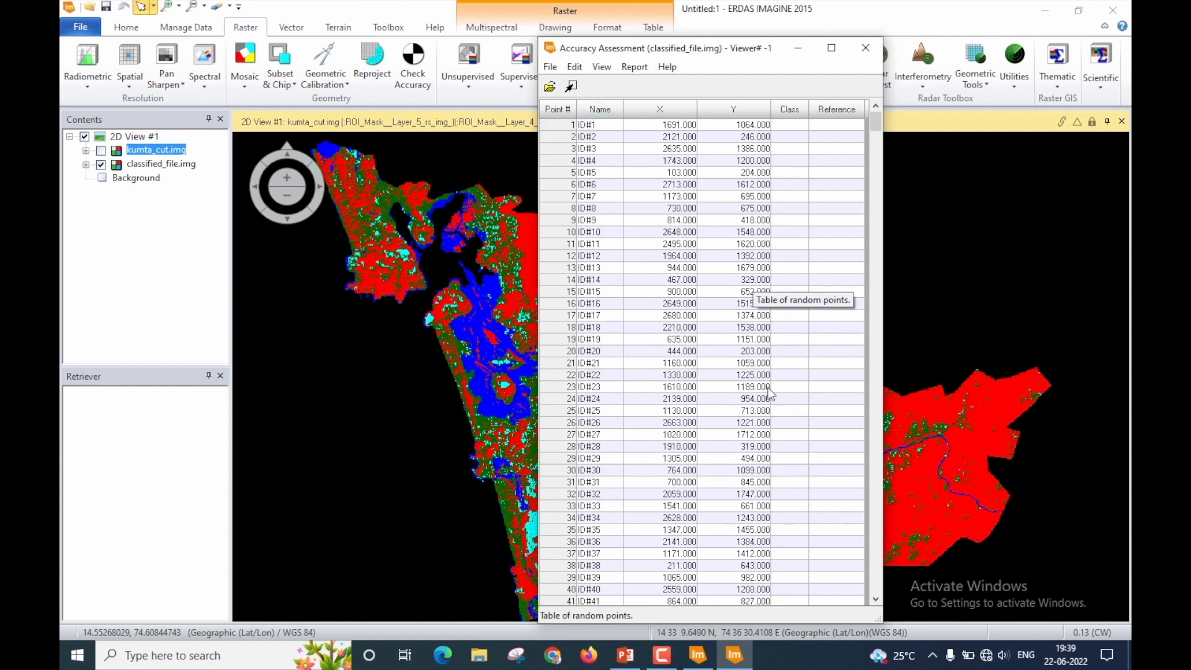
pyautogui.click(574, 67)
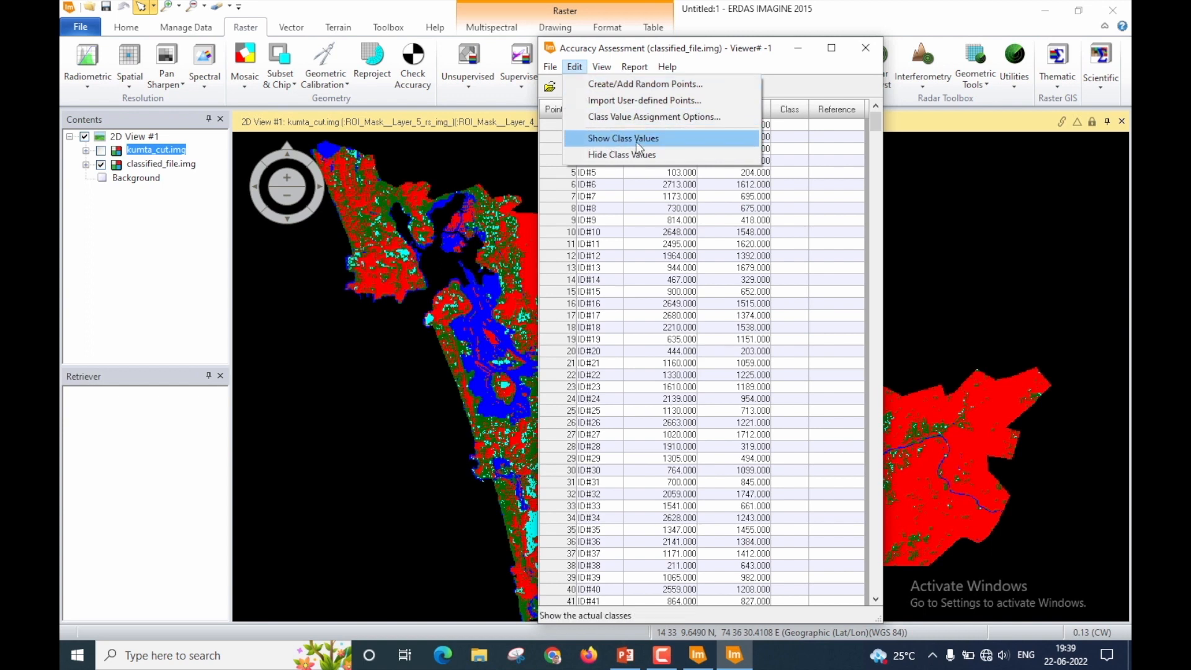
pyautogui.click(592, 139)
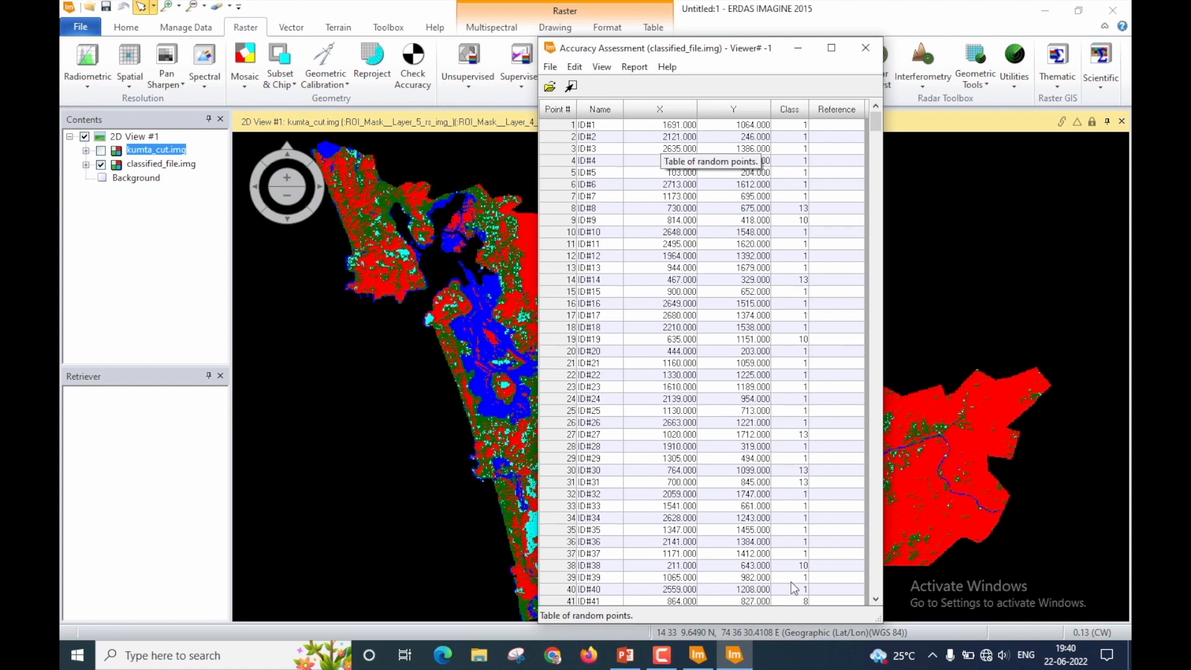
# Reopen the class selection for random points and enlarge its attribute table to read each class's row number and name.
pyautogui.click(574, 67)
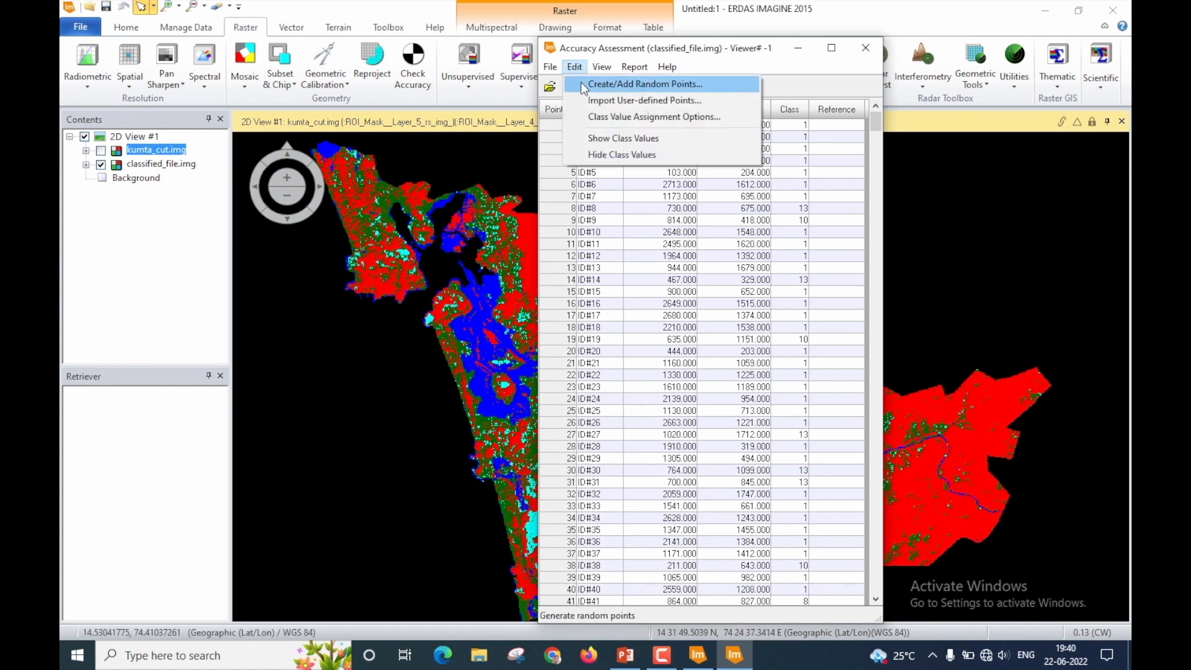
pyautogui.click(581, 83)
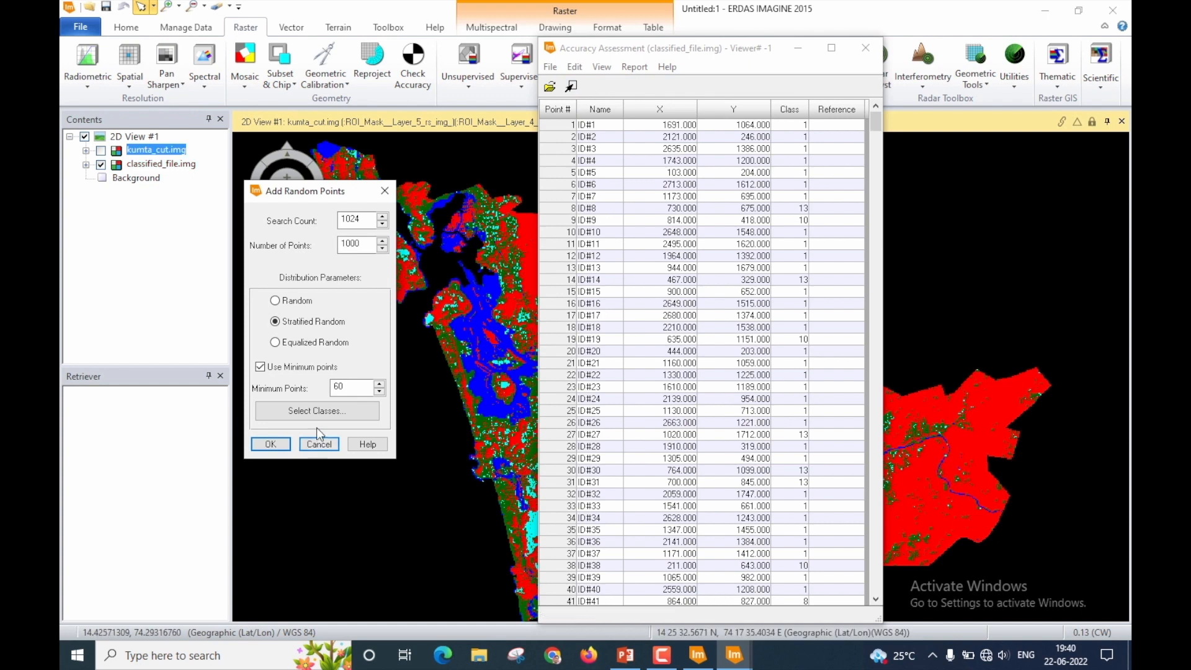
pyautogui.click(327, 414)
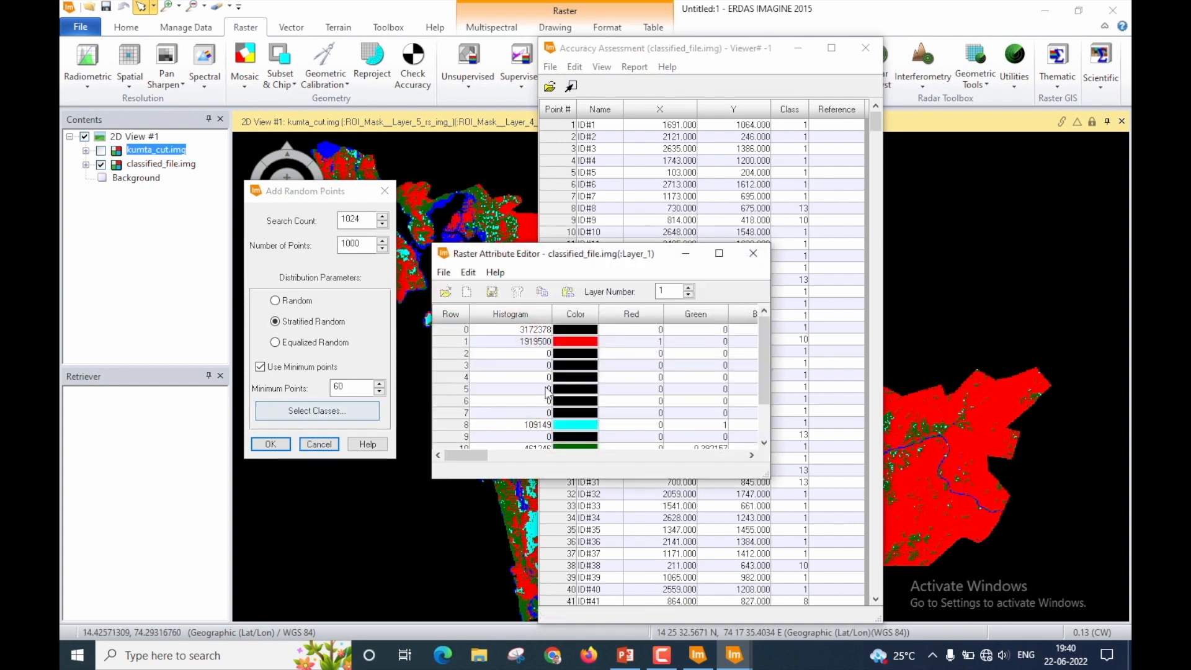
pyautogui.moveTo(769, 476); pyautogui.dragTo(1058, 547)
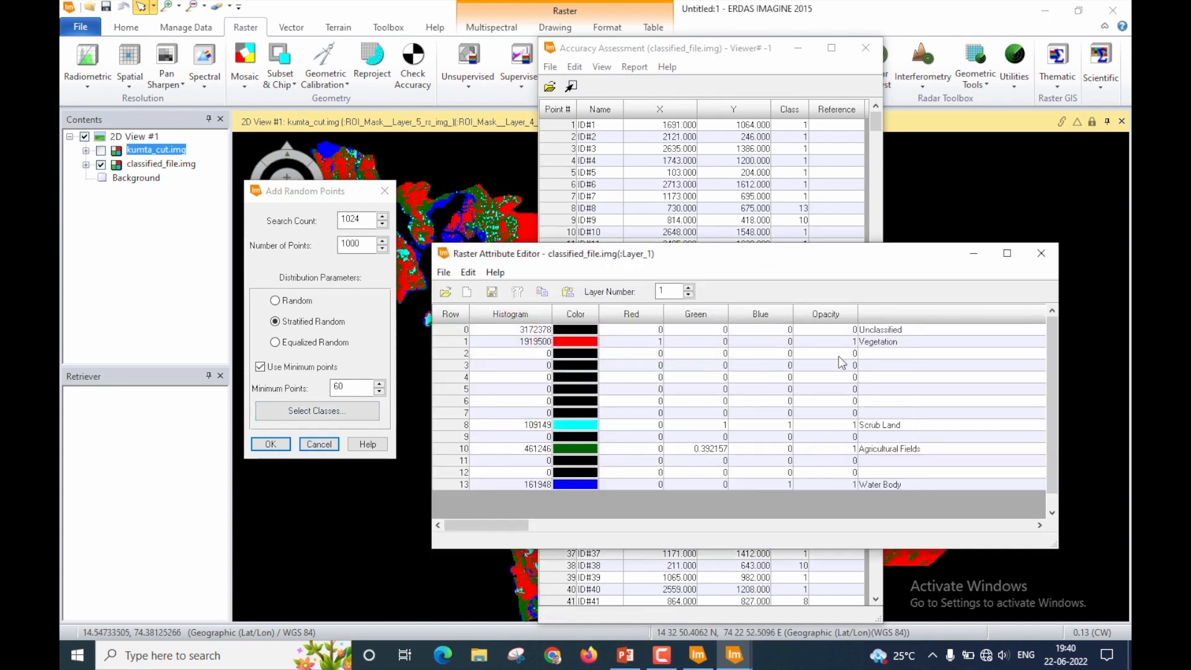
pyautogui.click(439, 341)
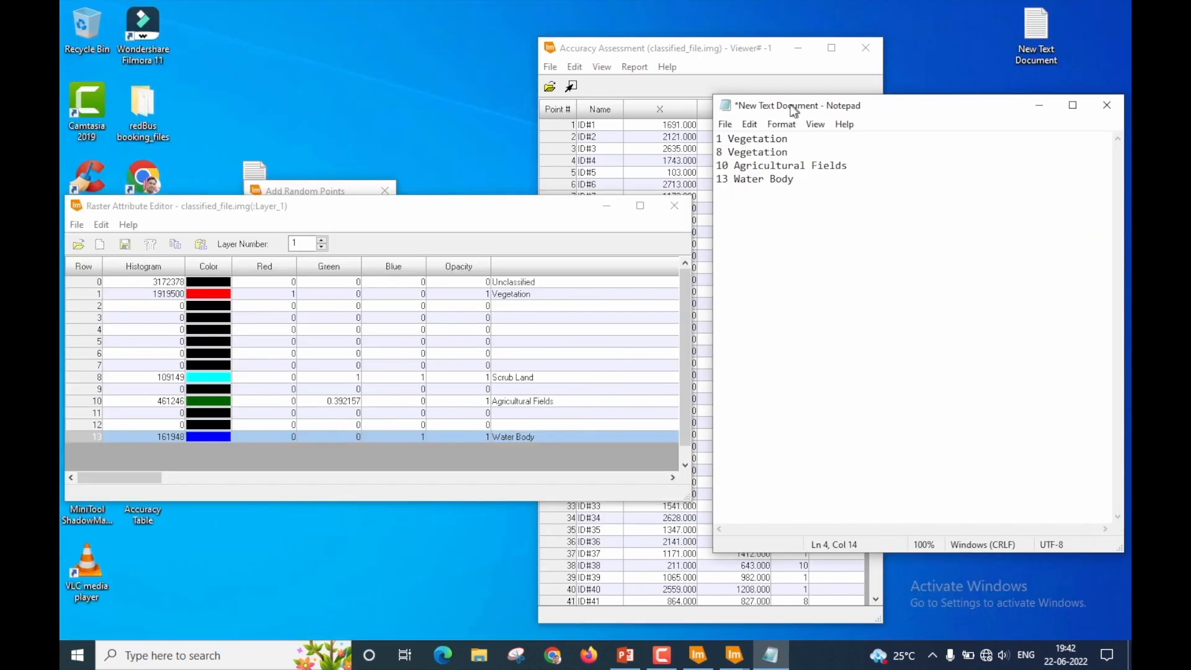
# Arrange the restored ERDAS IMAGINE viewer, the Accuracy Assessment table and the Notepad class notes so all three are visible together.
pyautogui.moveTo(794, 112); pyautogui.dragTo(955, 117)
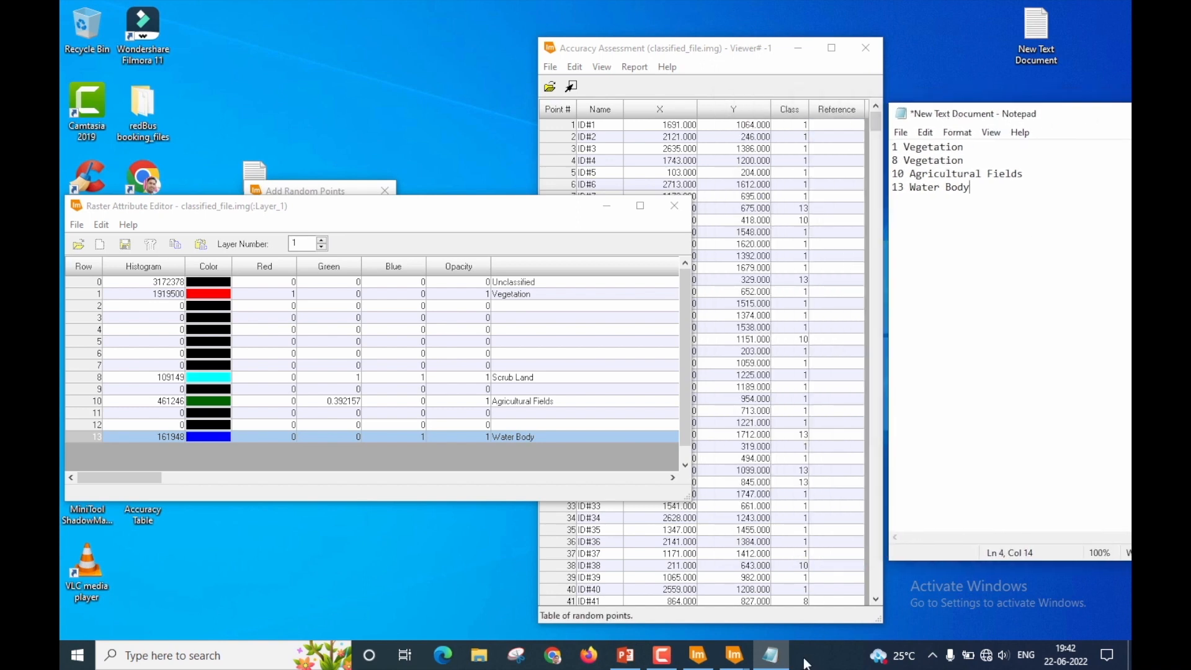
pyautogui.moveTo(715, 663)
pyautogui.click(715, 609)
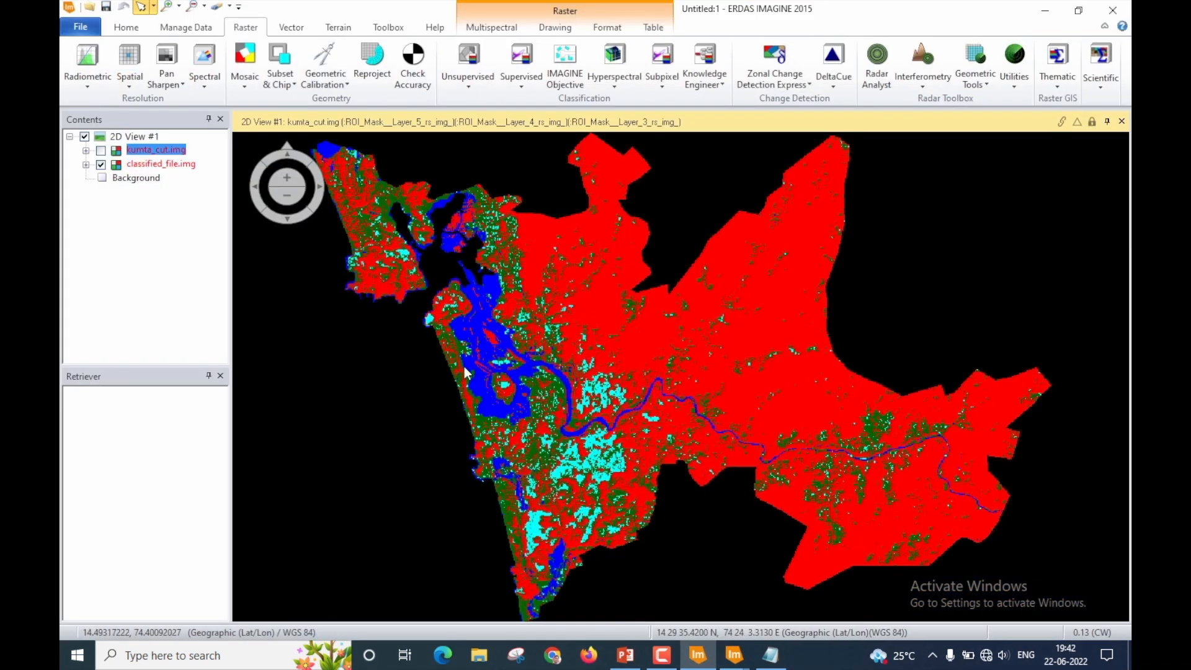
pyautogui.click(1078, 9)
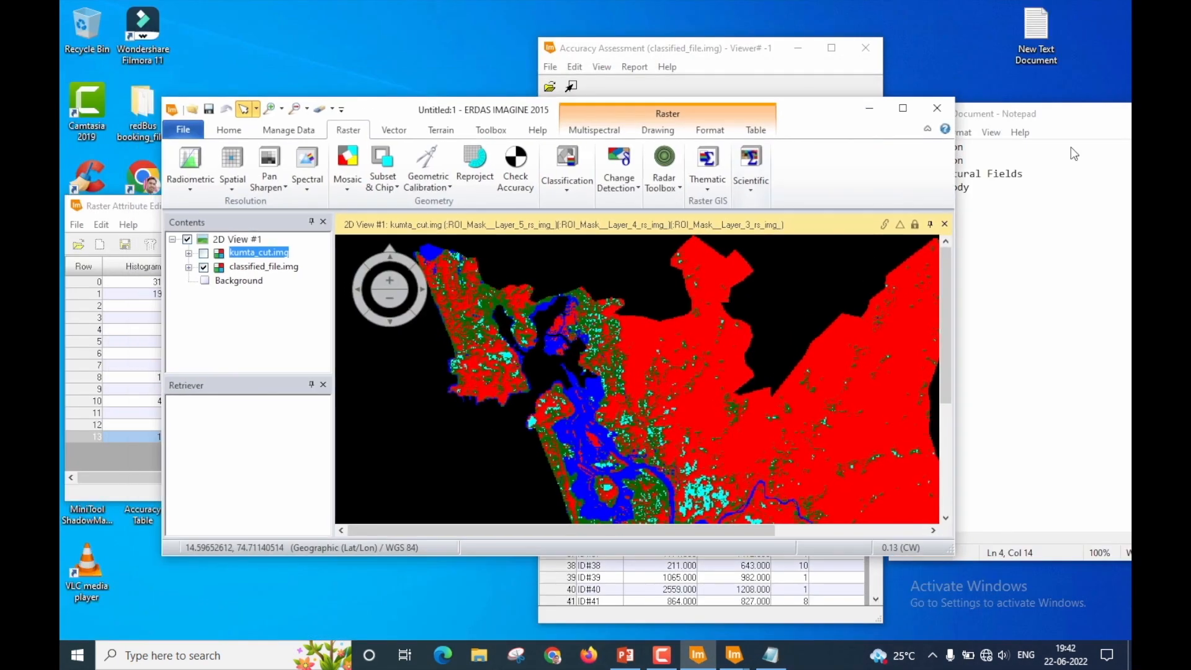
pyautogui.moveTo(802, 123); pyautogui.dragTo(702, 27)
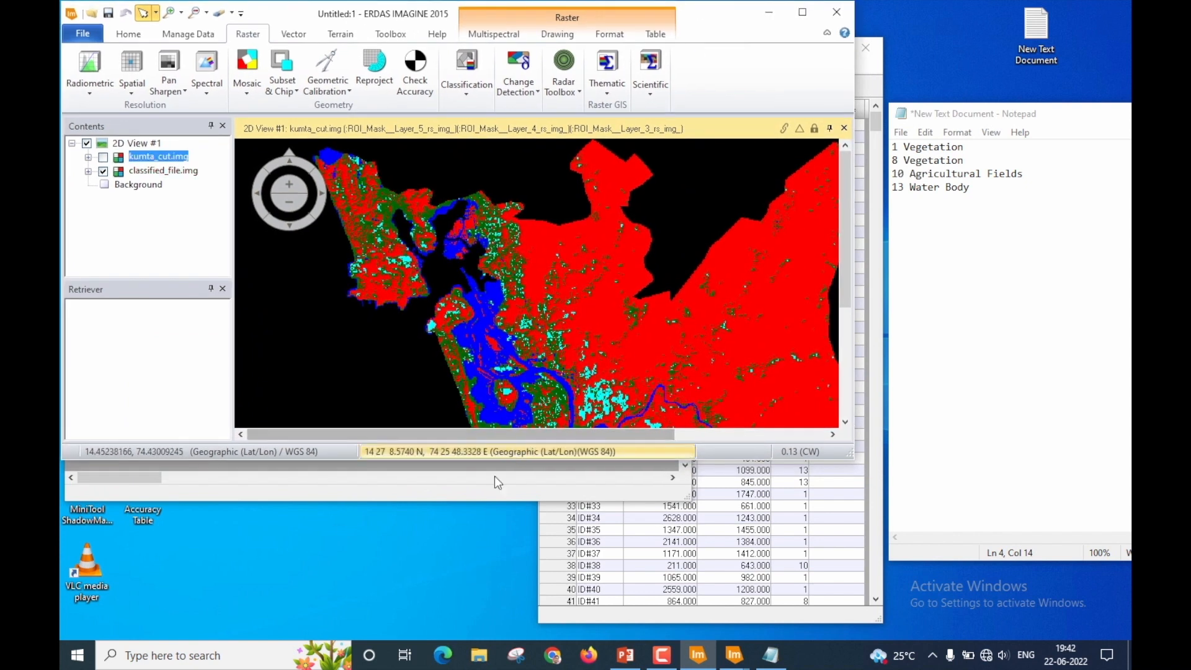
pyautogui.click(614, 527)
pyautogui.moveTo(749, 58); pyautogui.dragTo(1058, 376)
pyautogui.moveTo(1059, 114); pyautogui.dragTo(533, 516)
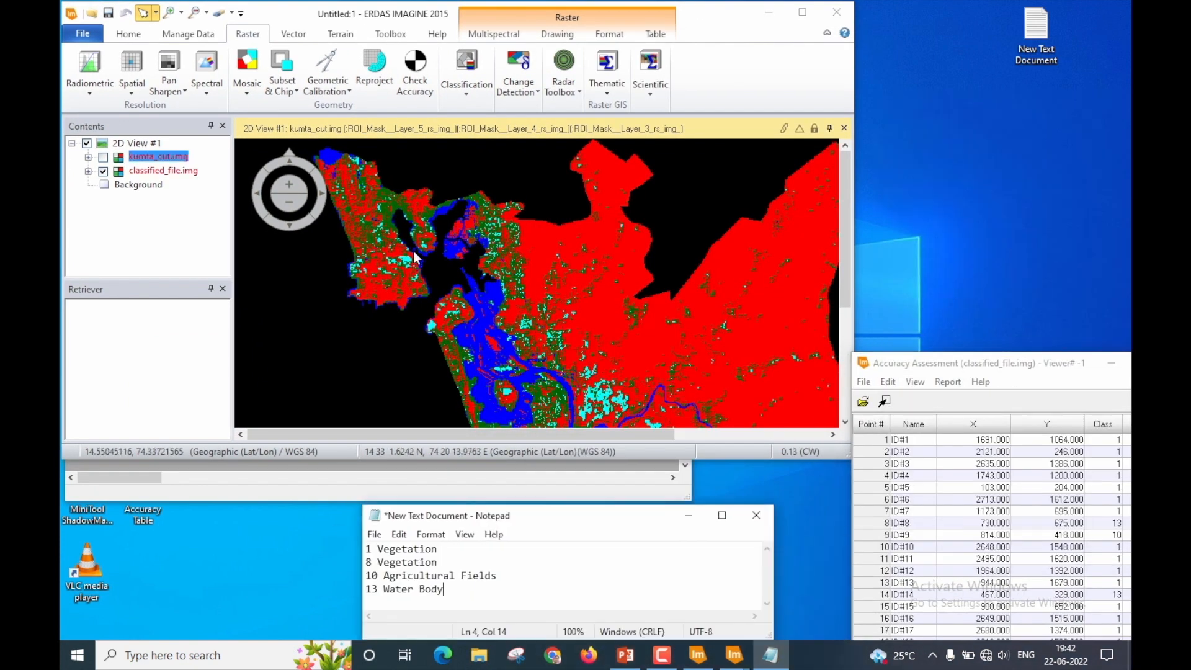
# Start the Inquire cursor on the image, with its coordinates expressed as File pixels.
pyautogui.scroll(-4, 533, 256)
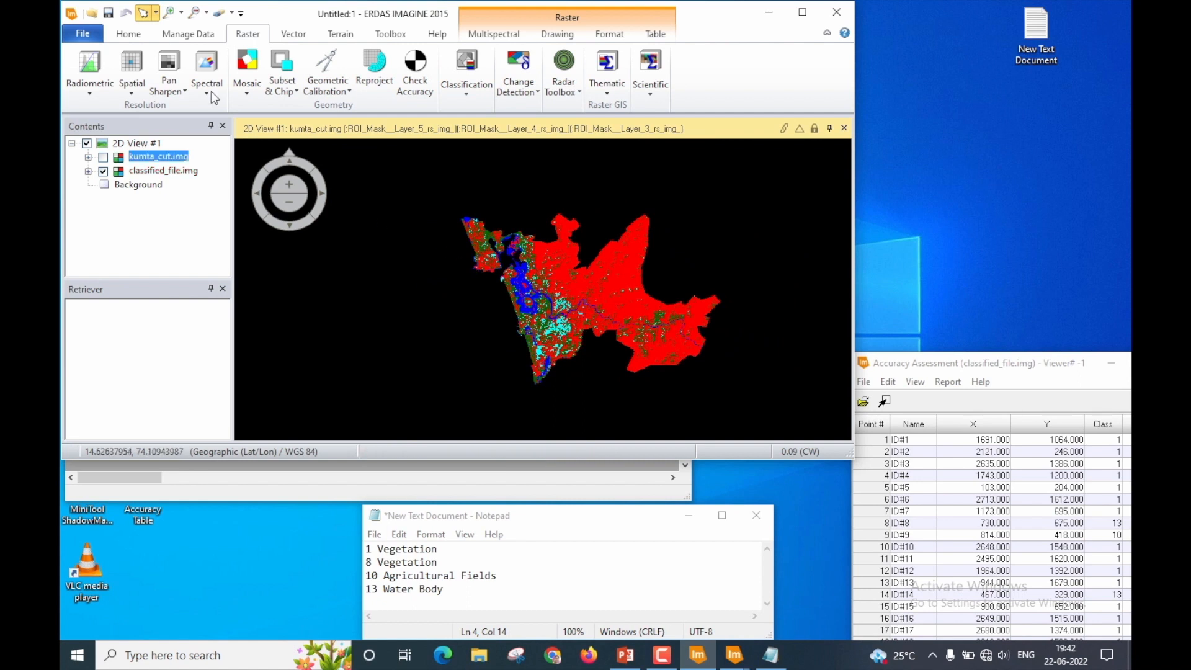
pyautogui.click(128, 34)
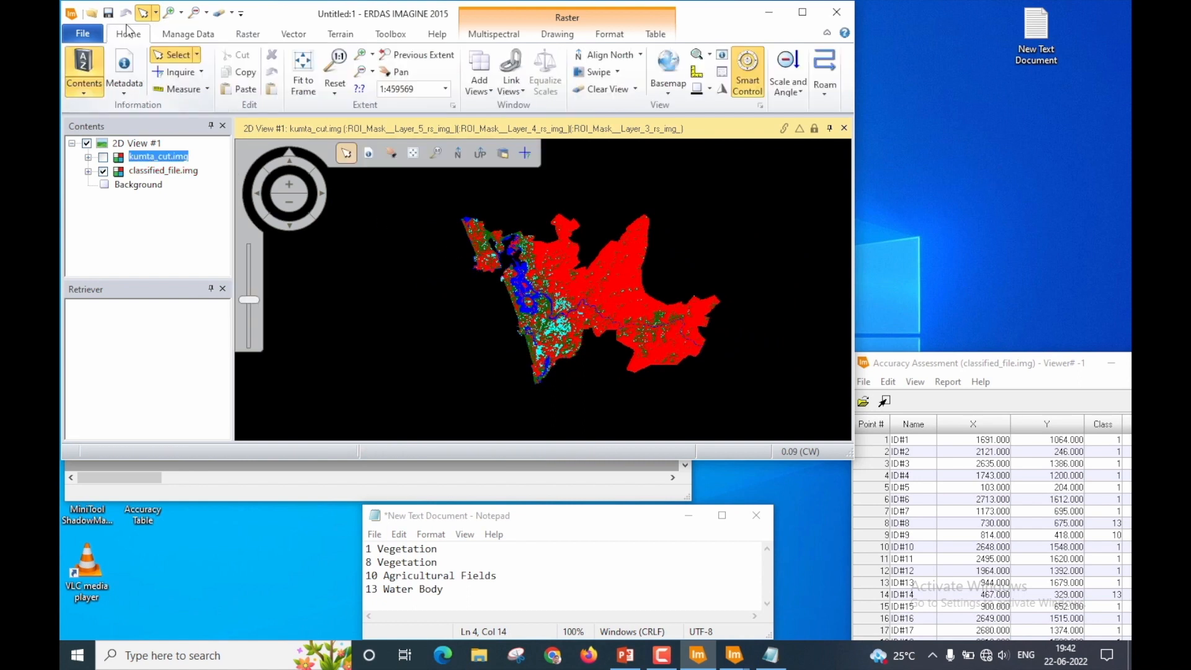
pyautogui.click(172, 74)
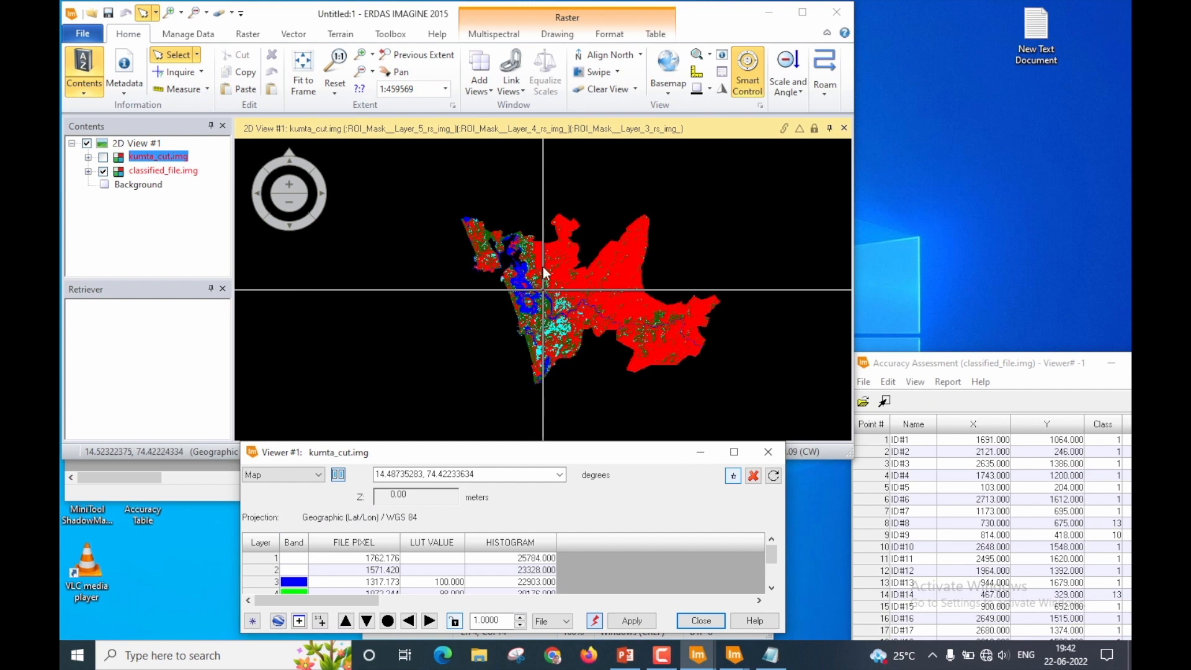
pyautogui.scroll(5, 545, 273)
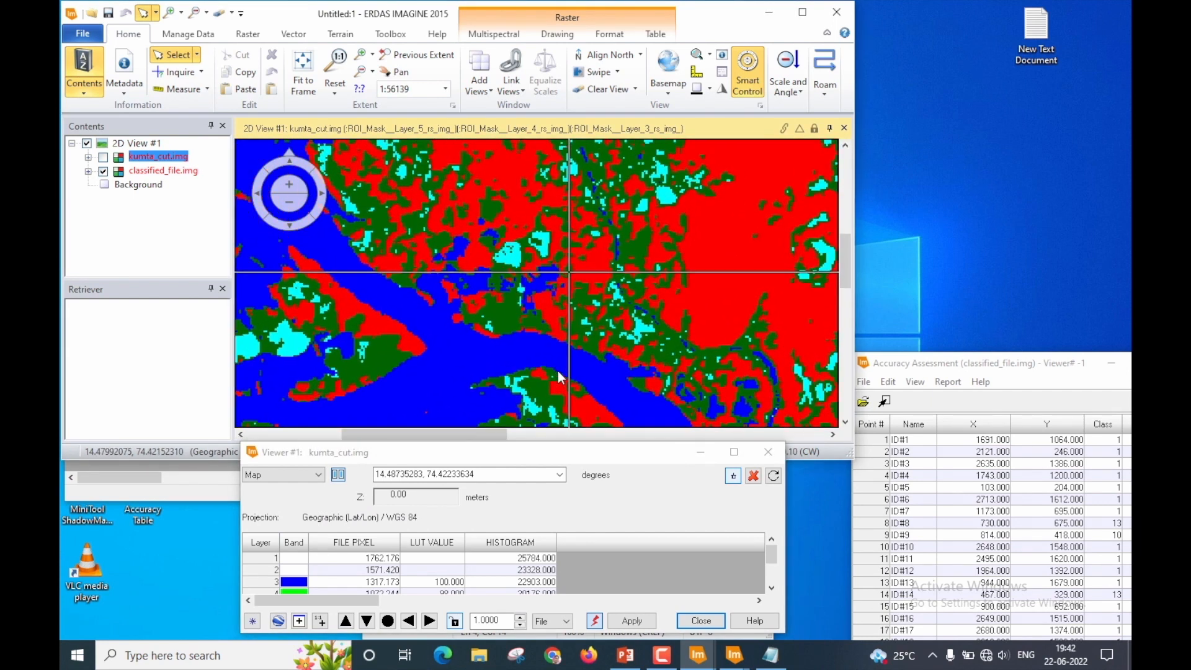
pyautogui.scroll(3, 557, 371)
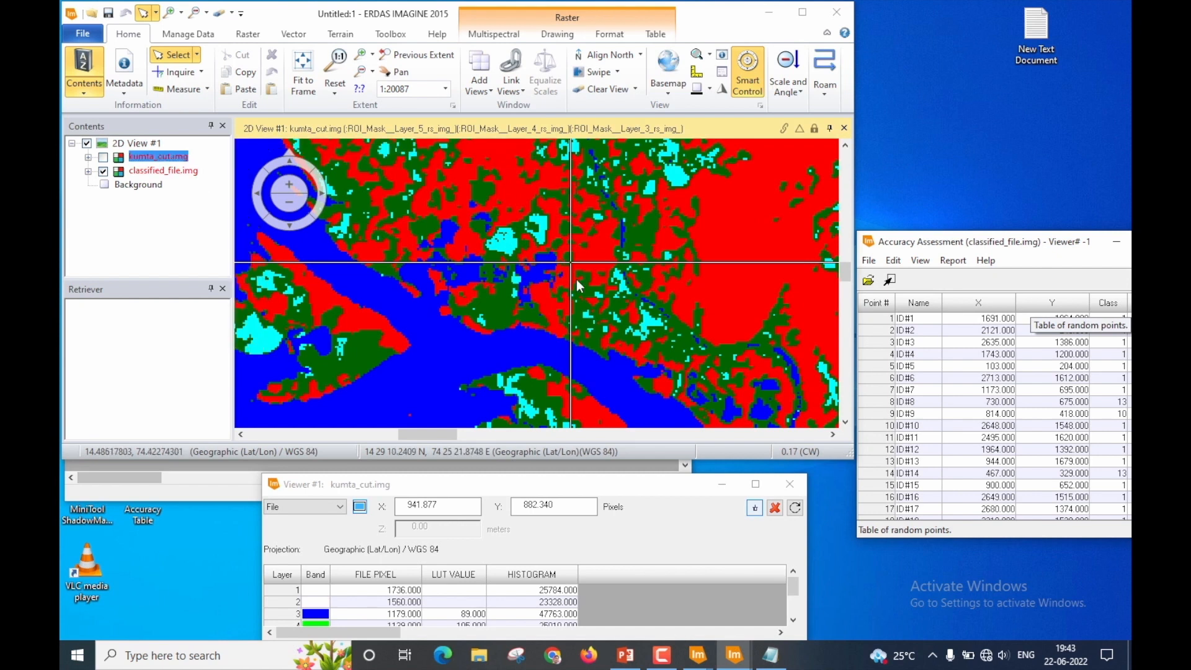
# Display kumta_cut.img instead of classified_file.img and reposition the Accuracy Assessment window so its Reference column is fully visible.
pyautogui.click(103, 157)
pyautogui.click(103, 171)
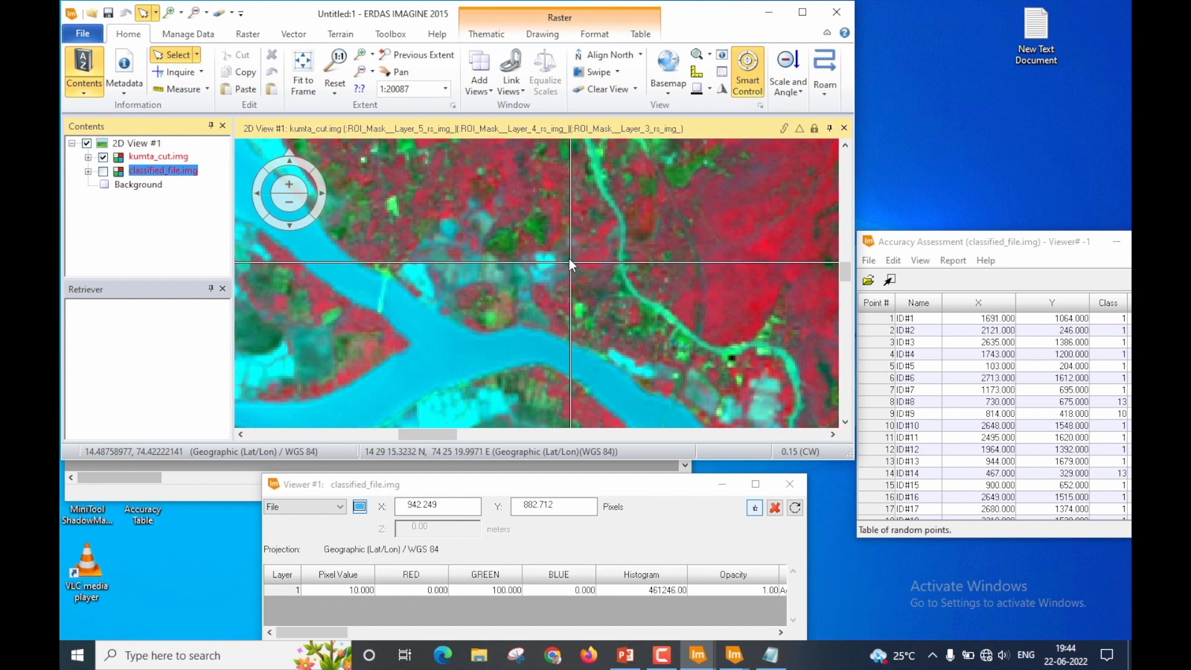
pyautogui.moveTo(986, 242); pyautogui.dragTo(908, 224)
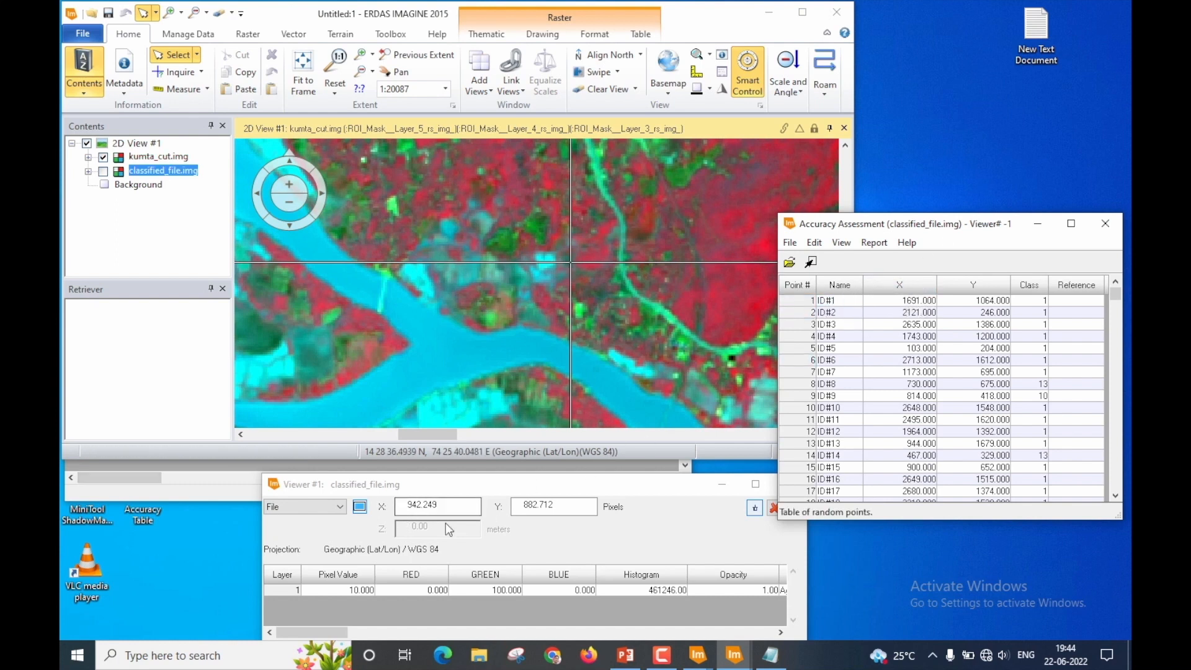
# Move the Inquire cursor to random point ID#1 at X 1691.000 and Y 1064.000.
pyautogui.click(455, 504)
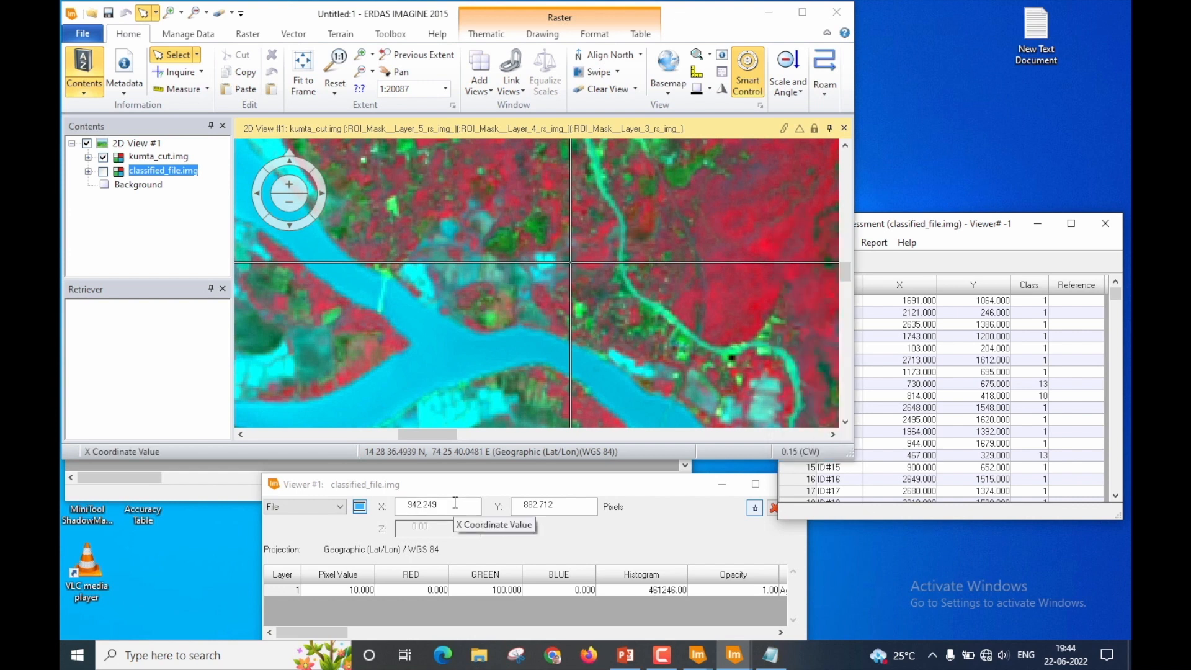
pyautogui.click(455, 504)
pyautogui.write('1')
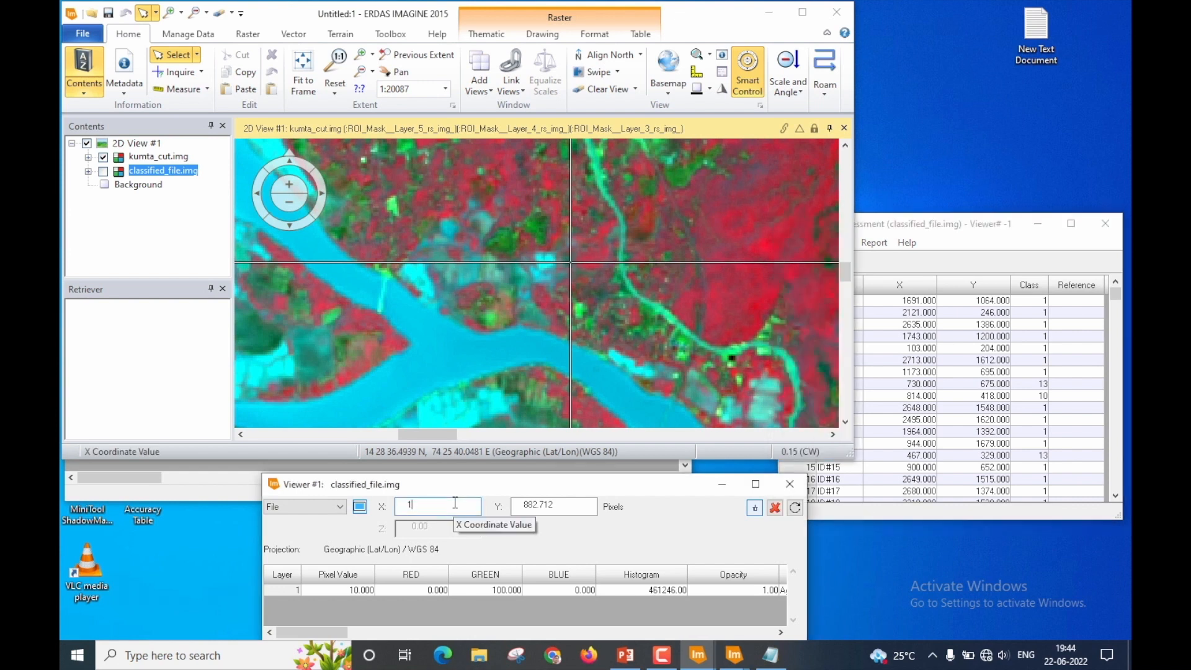
pyautogui.write('691.000')
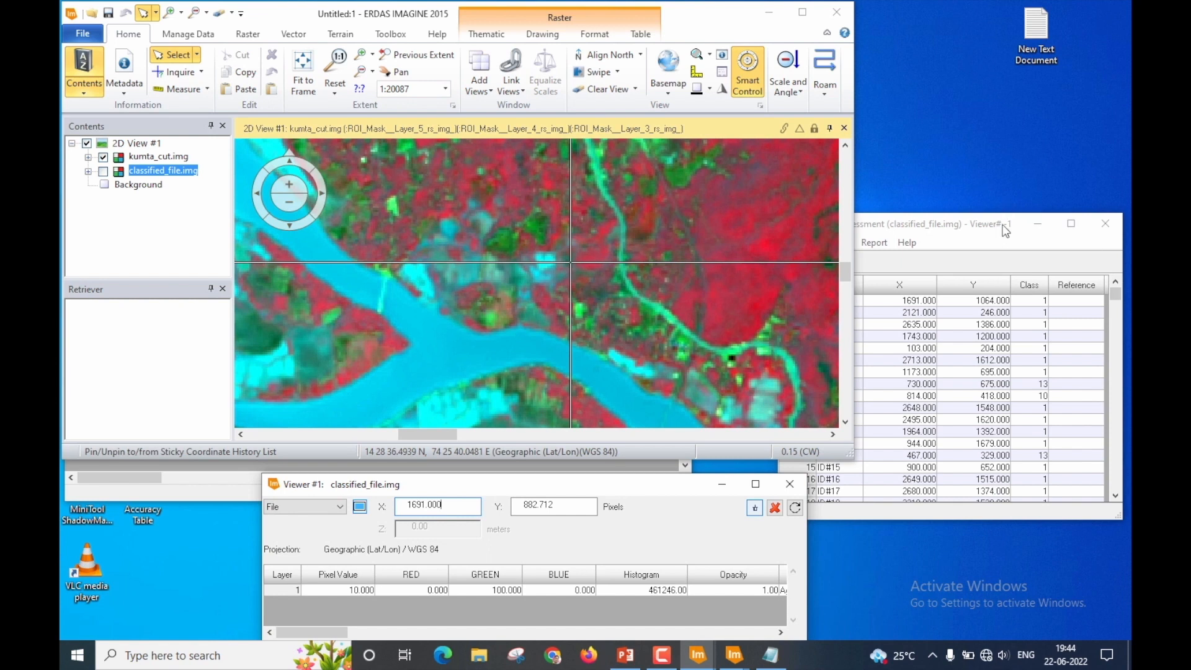
pyautogui.click(989, 300)
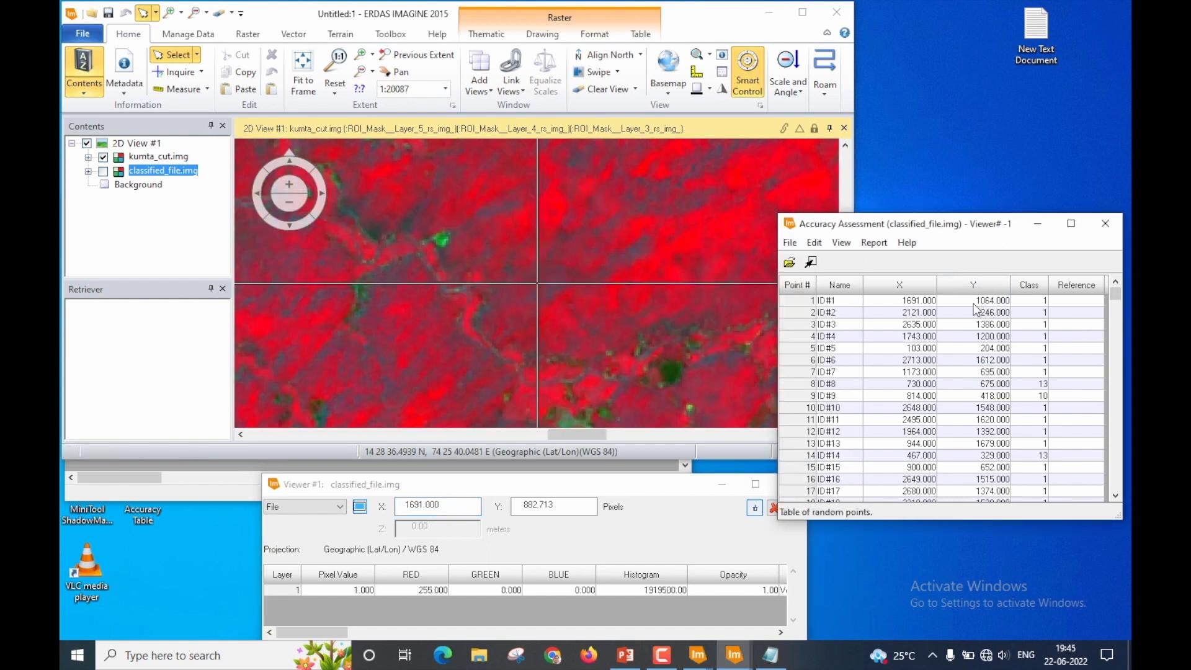
pyautogui.doubleClick(572, 506)
pyautogui.write('1064.000')
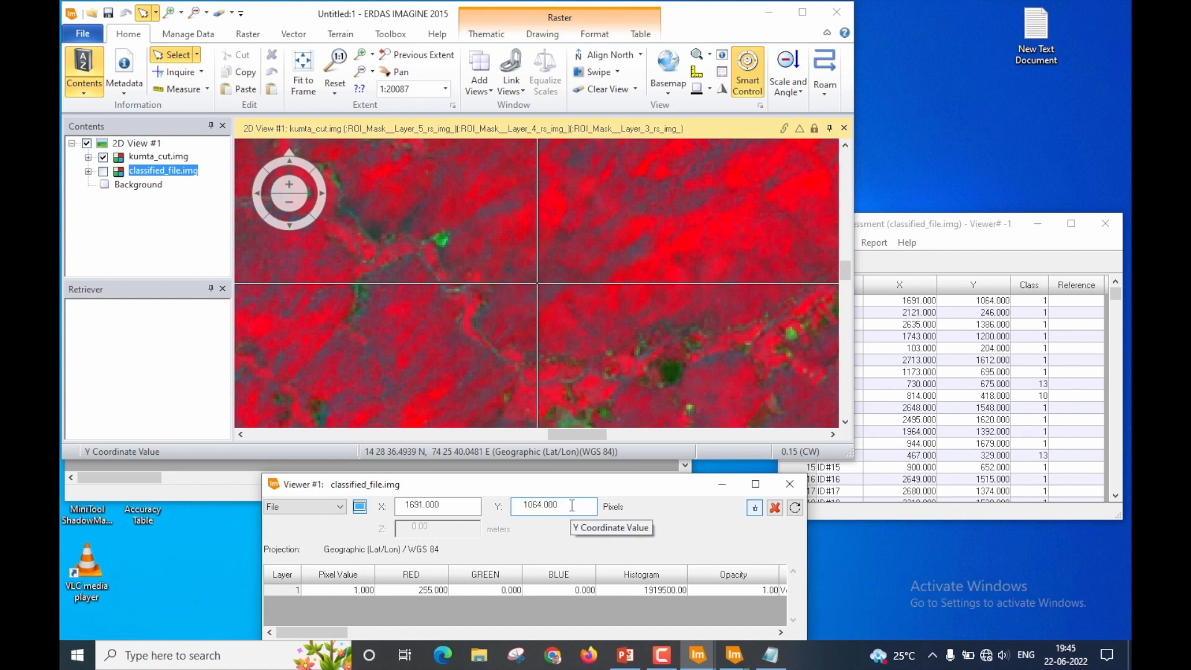
pyautogui.press('Return')
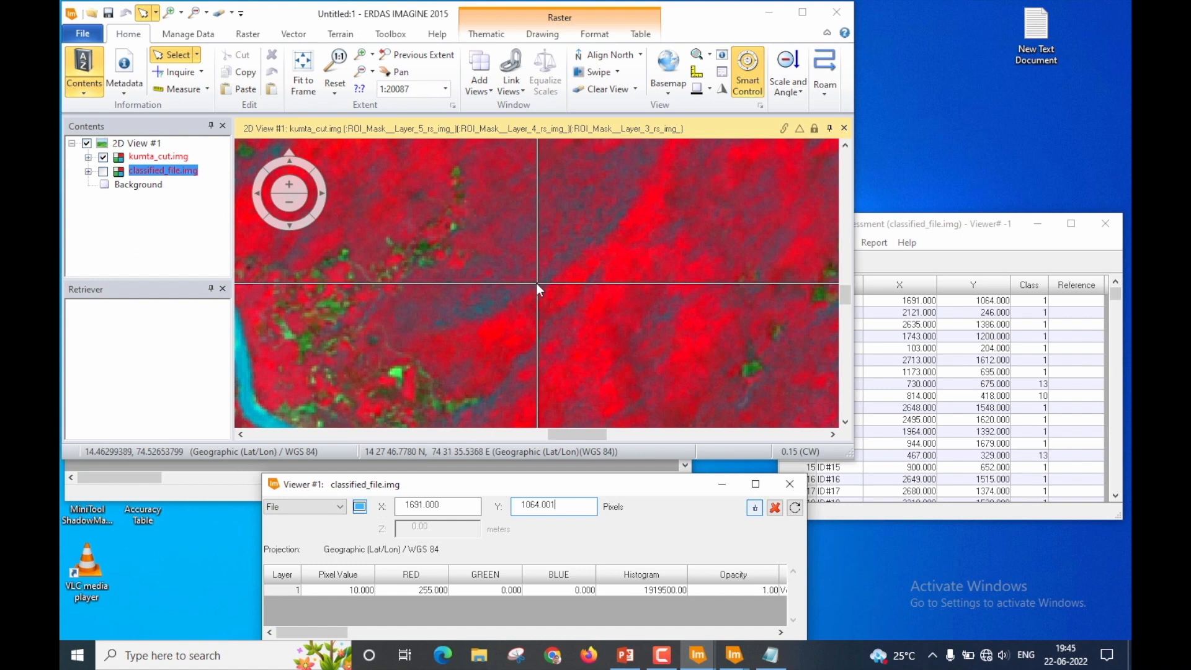
# Inspect the land cover under the crosshair and enter the Vegetation code 1 from the notes as the reference value of point ID#1.
pyautogui.scroll(1, 530, 281)
pyautogui.scroll(3, 531, 281)
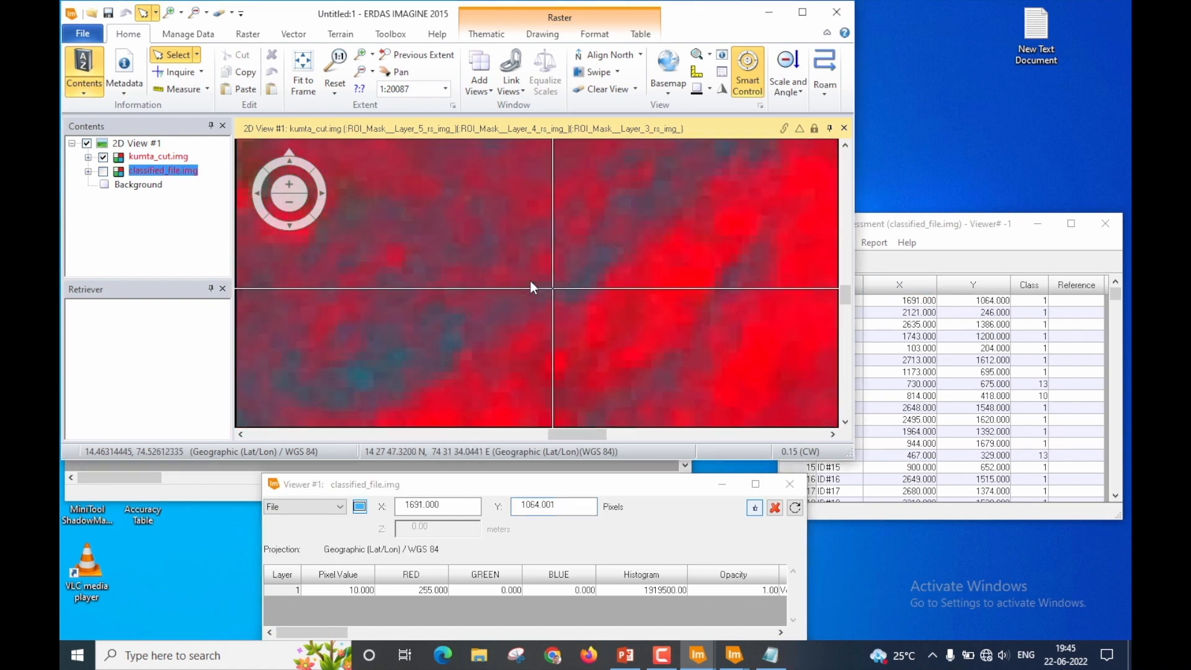
pyautogui.scroll(2, 629, 335)
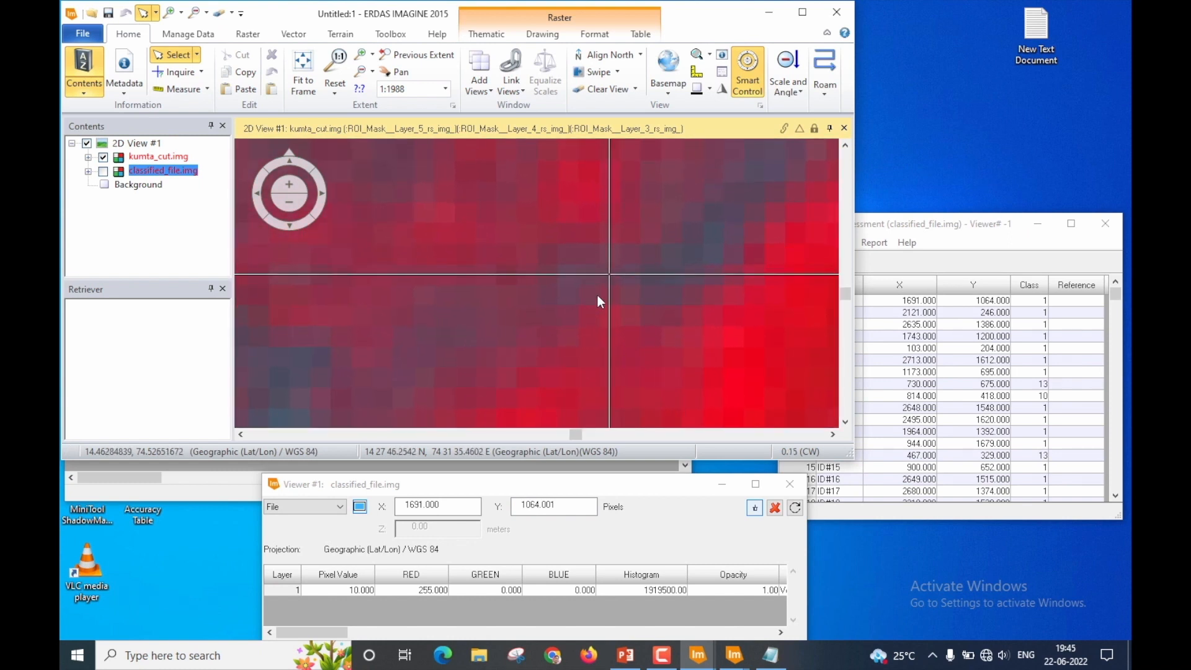
pyautogui.scroll(-2, 596, 293)
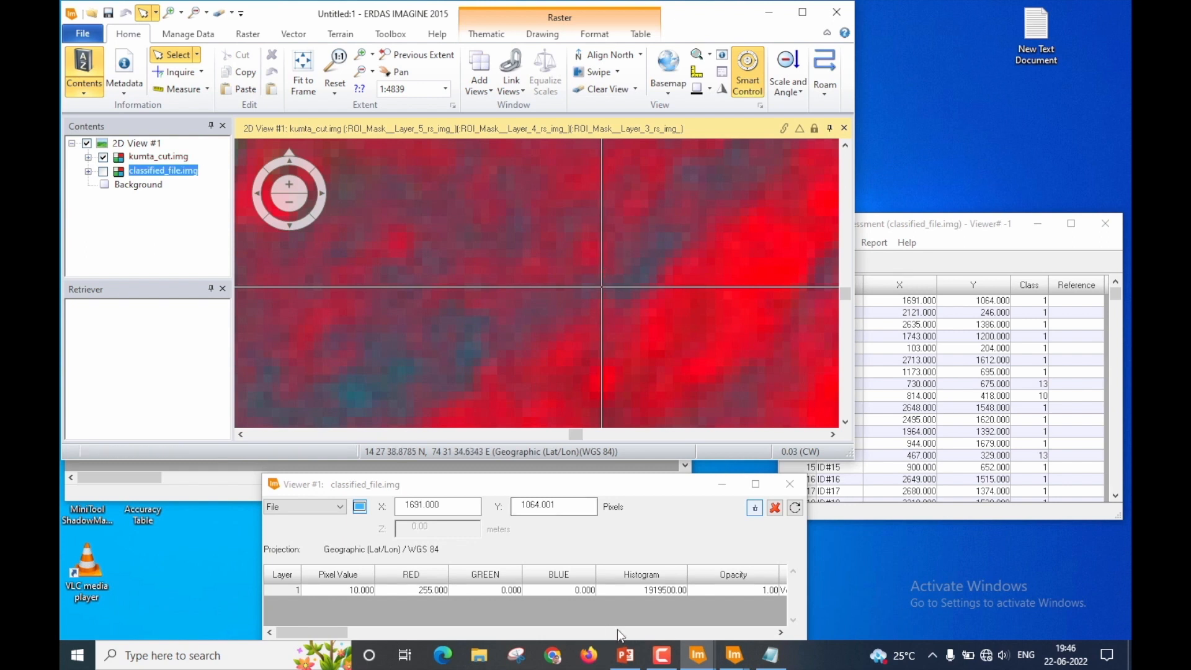
pyautogui.click(770, 655)
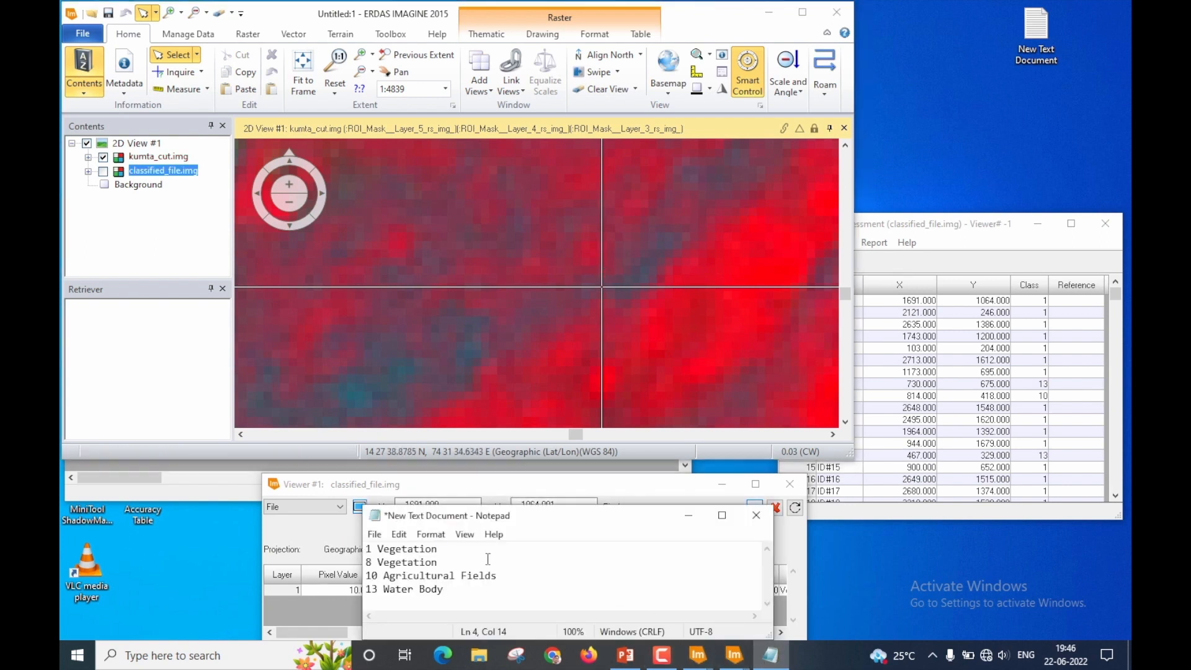
pyautogui.click(367, 548)
pyautogui.click(939, 227)
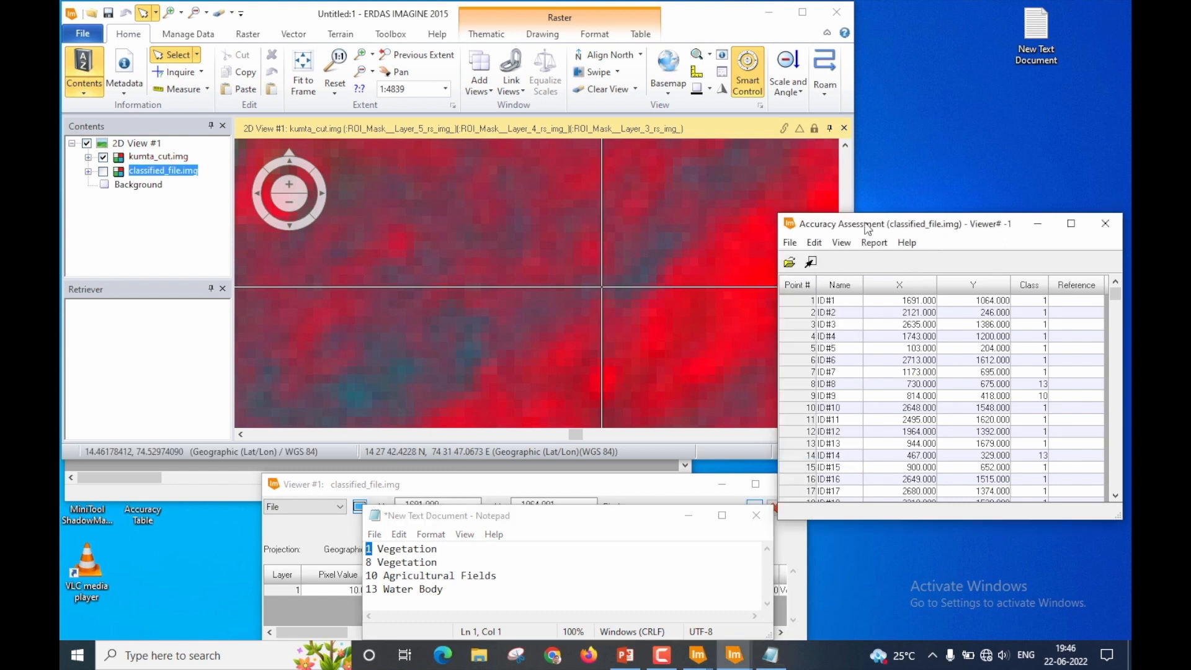
pyautogui.click(1062, 284)
pyautogui.click(1072, 301)
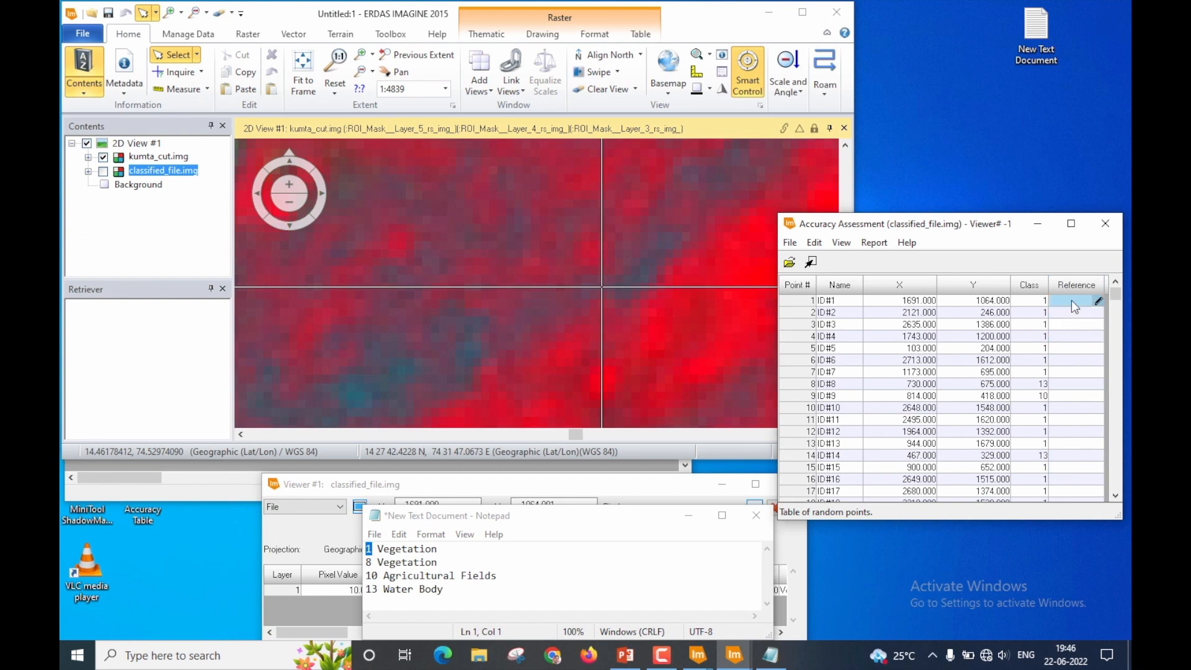
pyautogui.write('1')
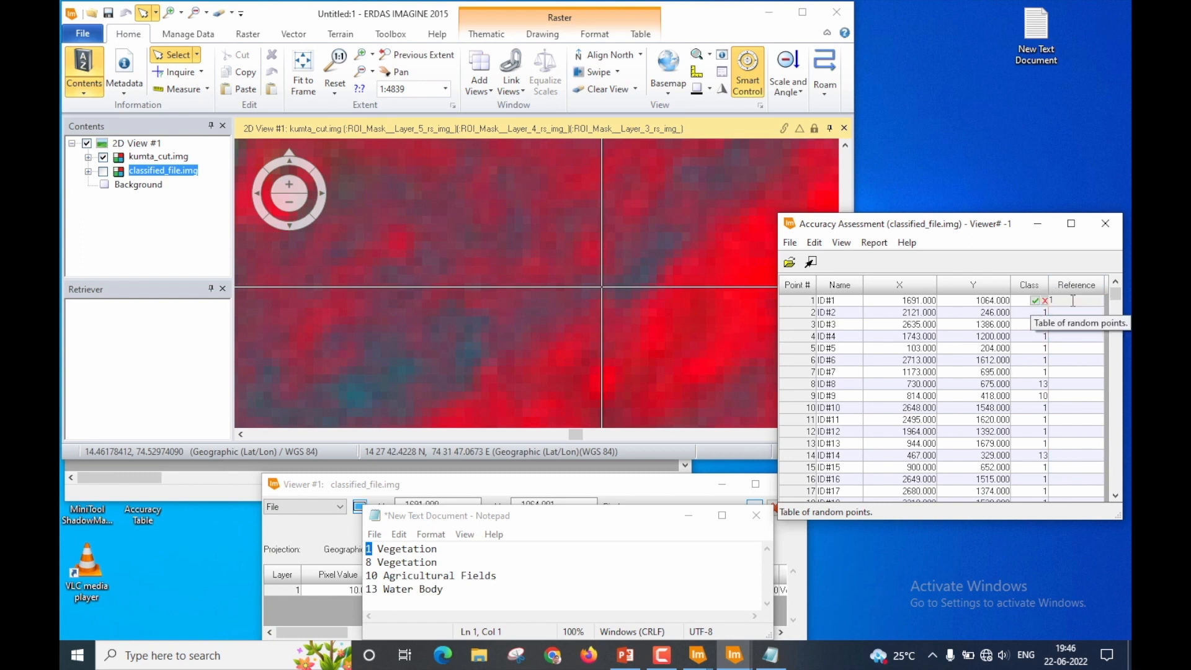
pyautogui.press('Return')
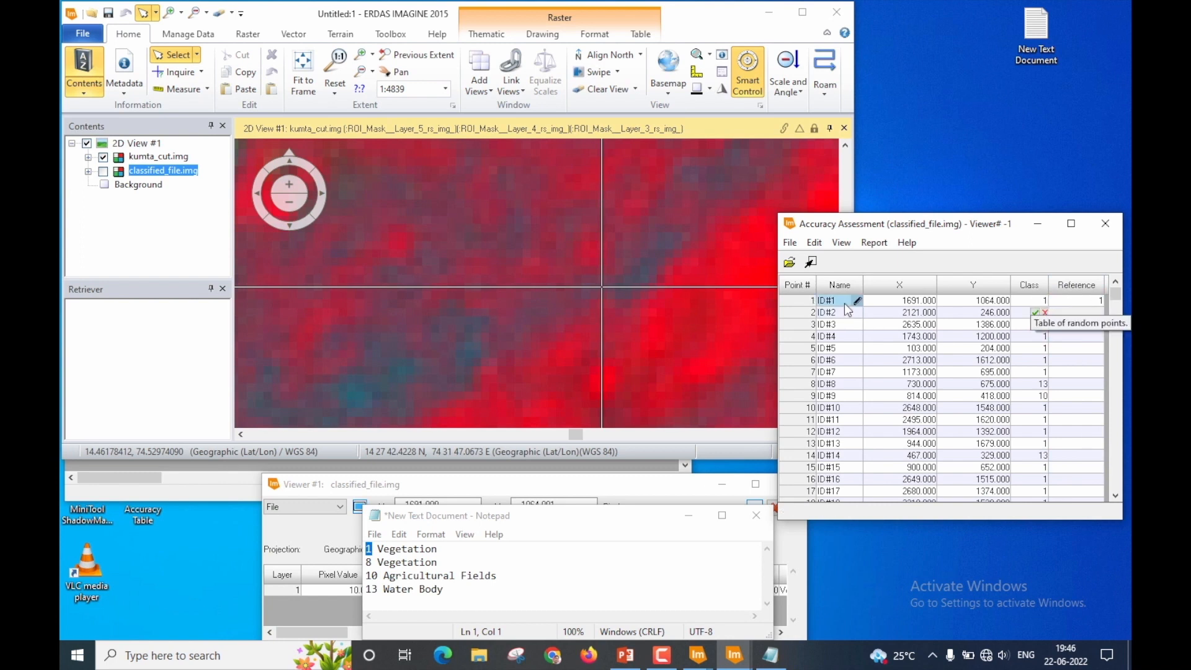
pyautogui.click(1088, 302)
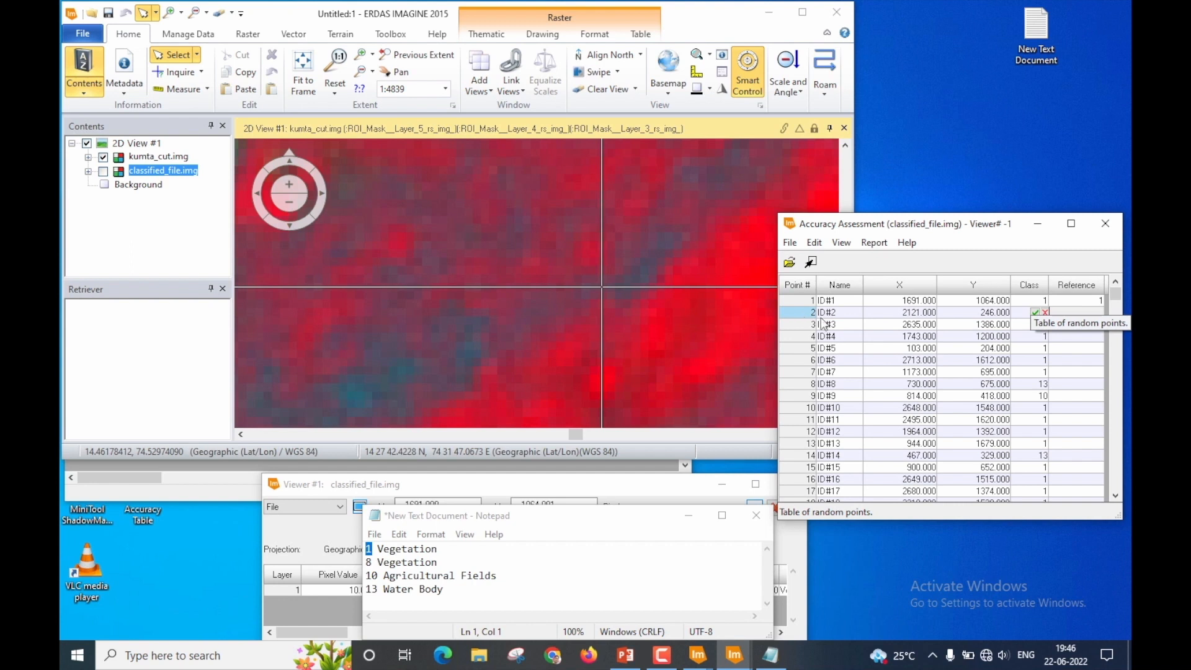
# Move the Inquire cursor to random point ID#2 at X 2121.000 and Y 246.000.
pyautogui.click(386, 487)
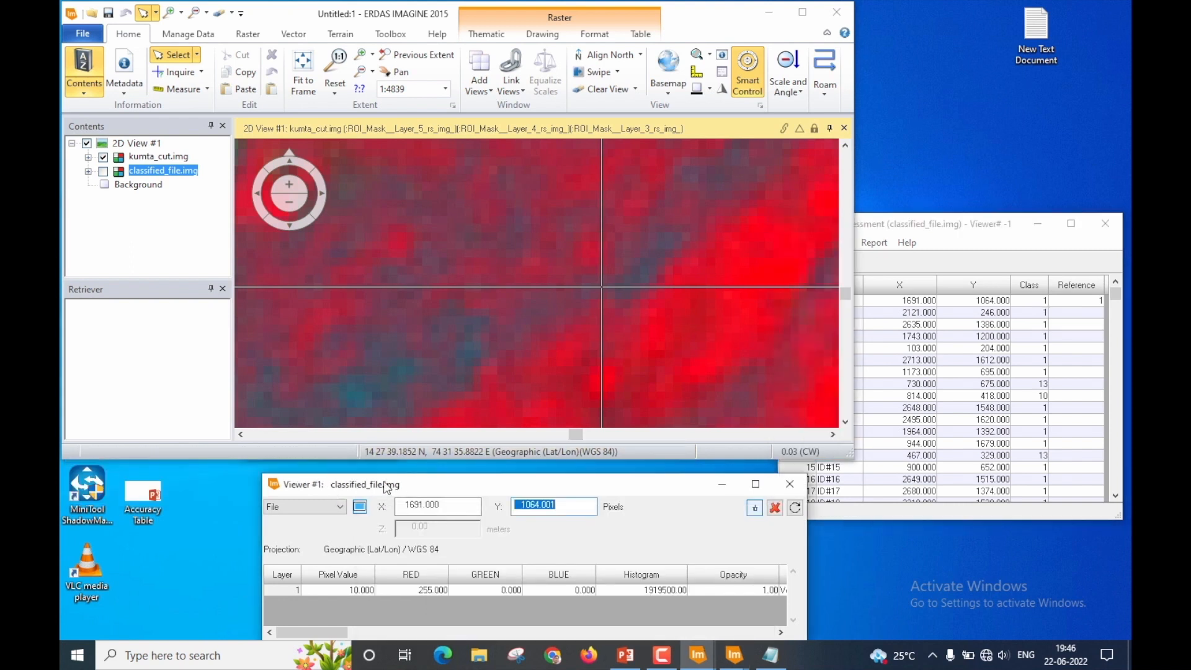
pyautogui.click(446, 514)
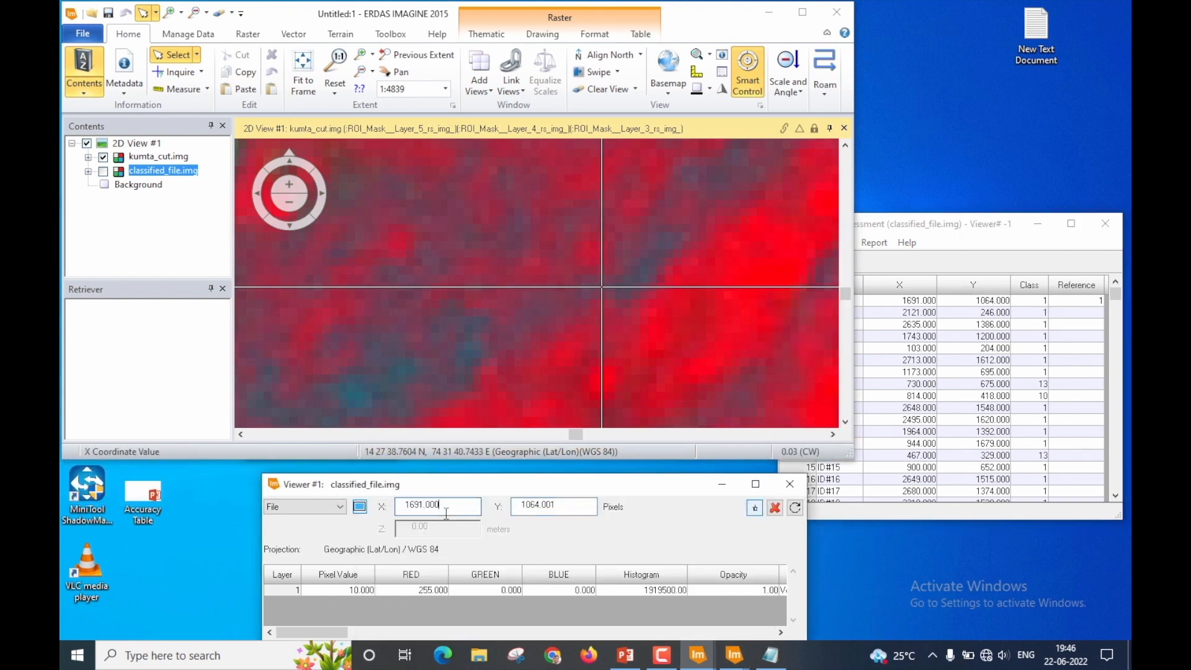
pyautogui.doubleClick(446, 514)
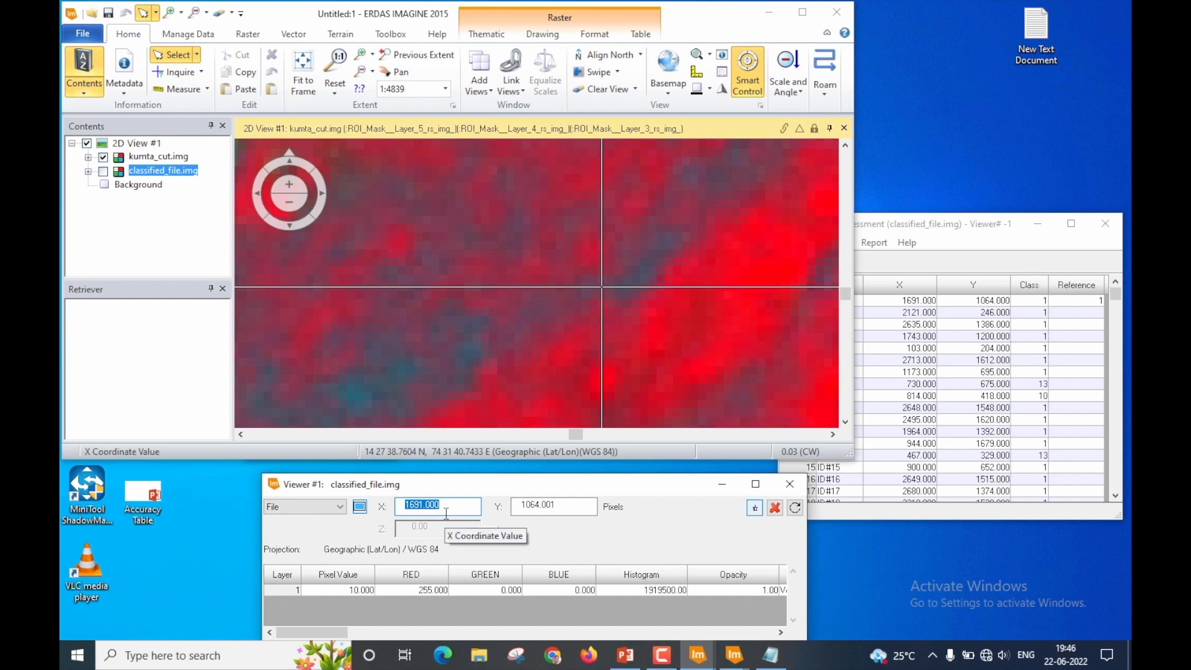
pyautogui.write('2121')
pyautogui.press('Return')
pyautogui.doubleClick(554, 504)
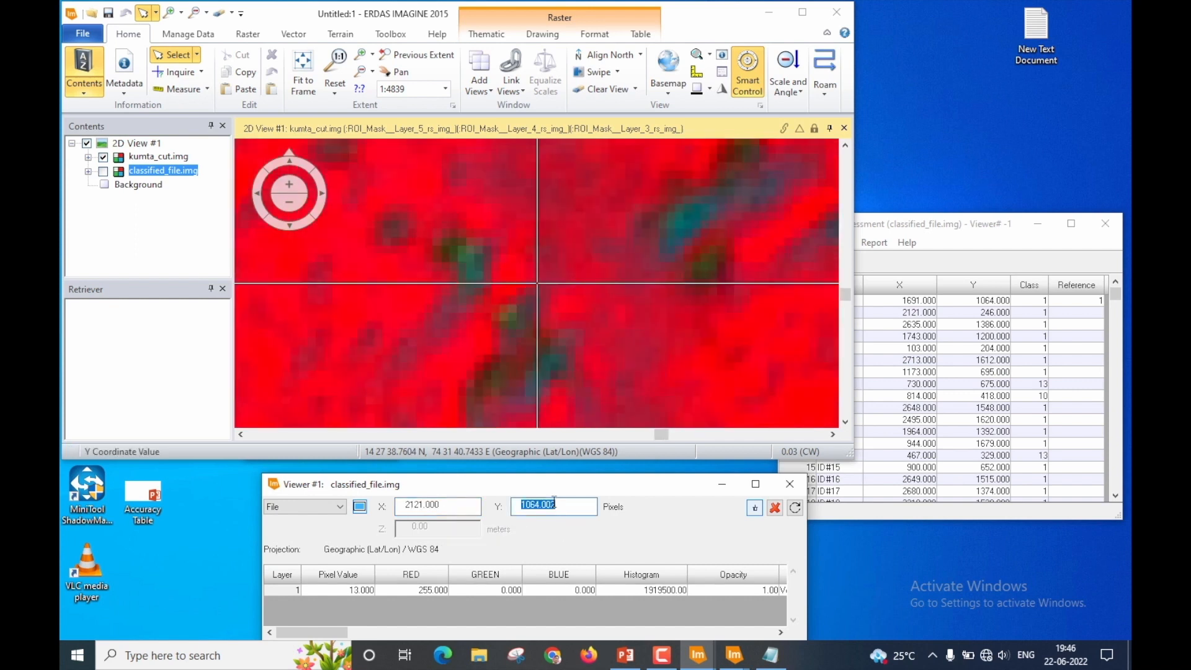
pyautogui.write('246')
pyautogui.press('Return')
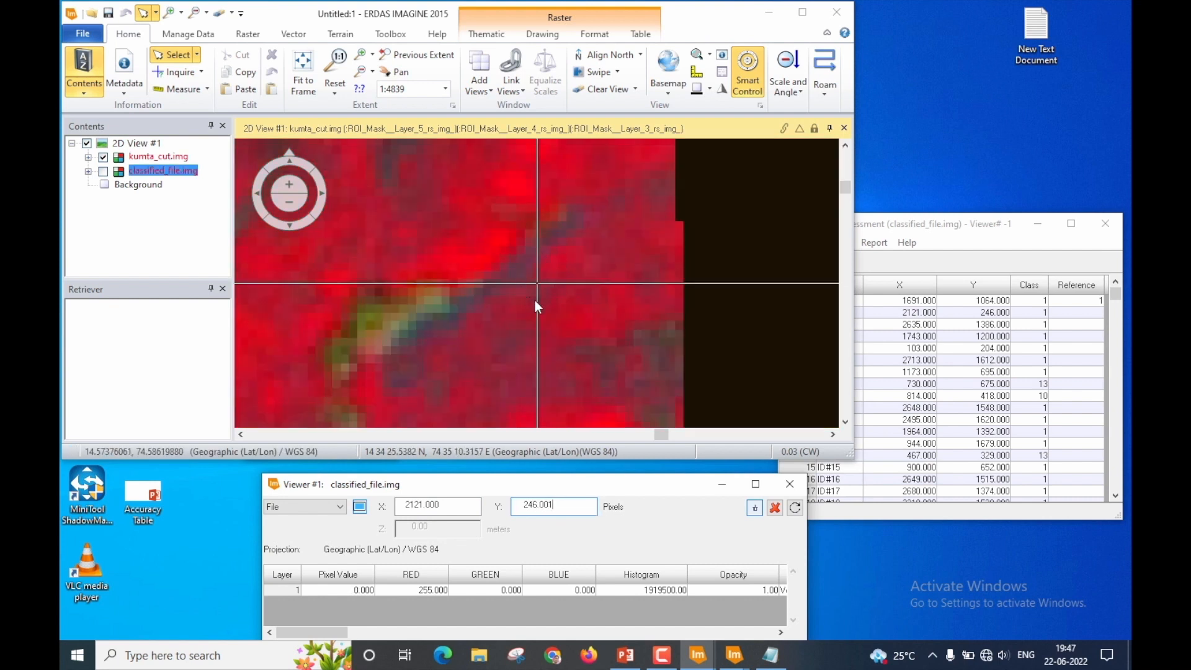
# Inspect the land cover under the crosshair up close and enter 1 as the reference value of point ID#2.
pyautogui.scroll(5, 536, 289)
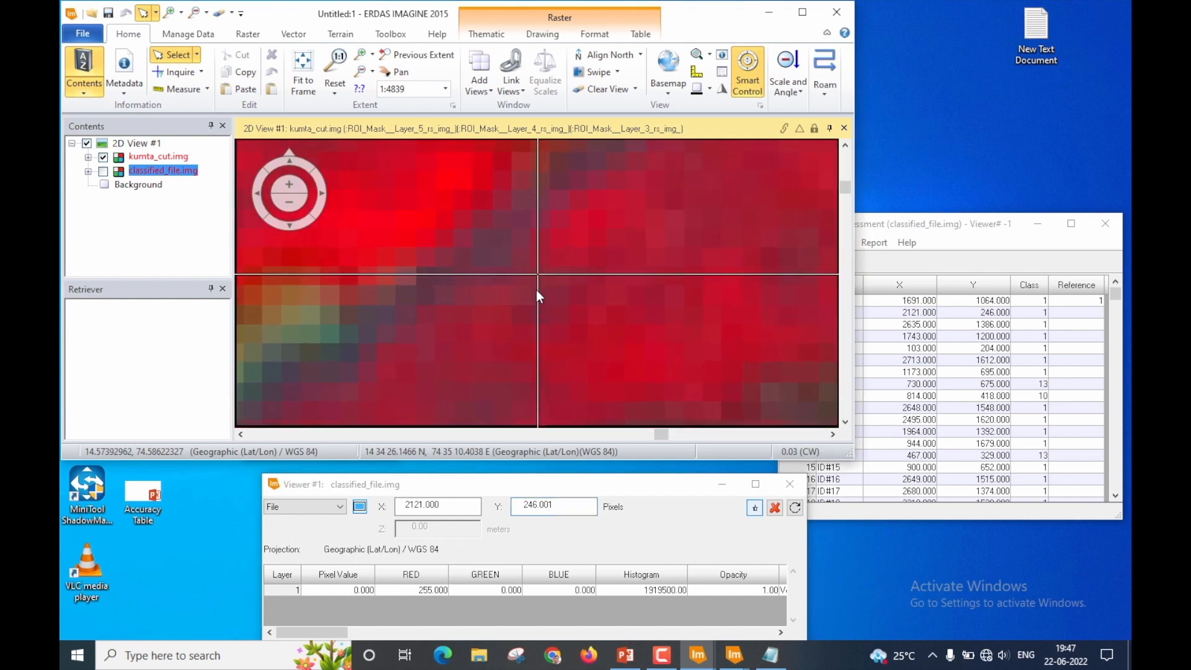
pyautogui.scroll(2, 536, 289)
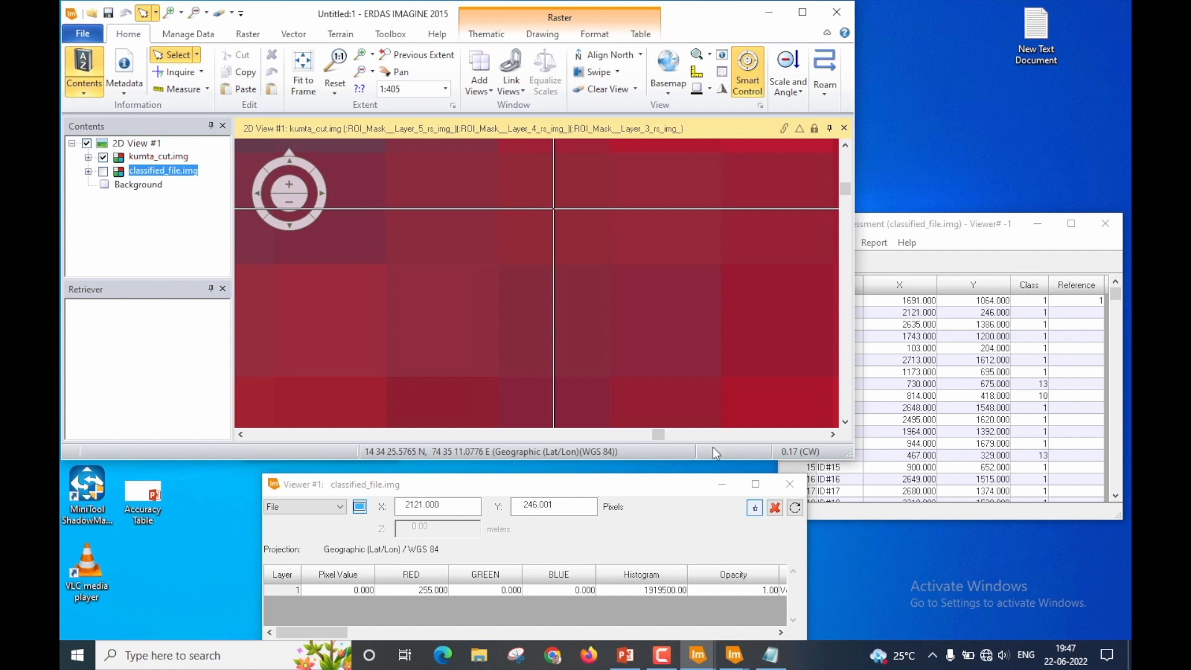
pyautogui.click(953, 239)
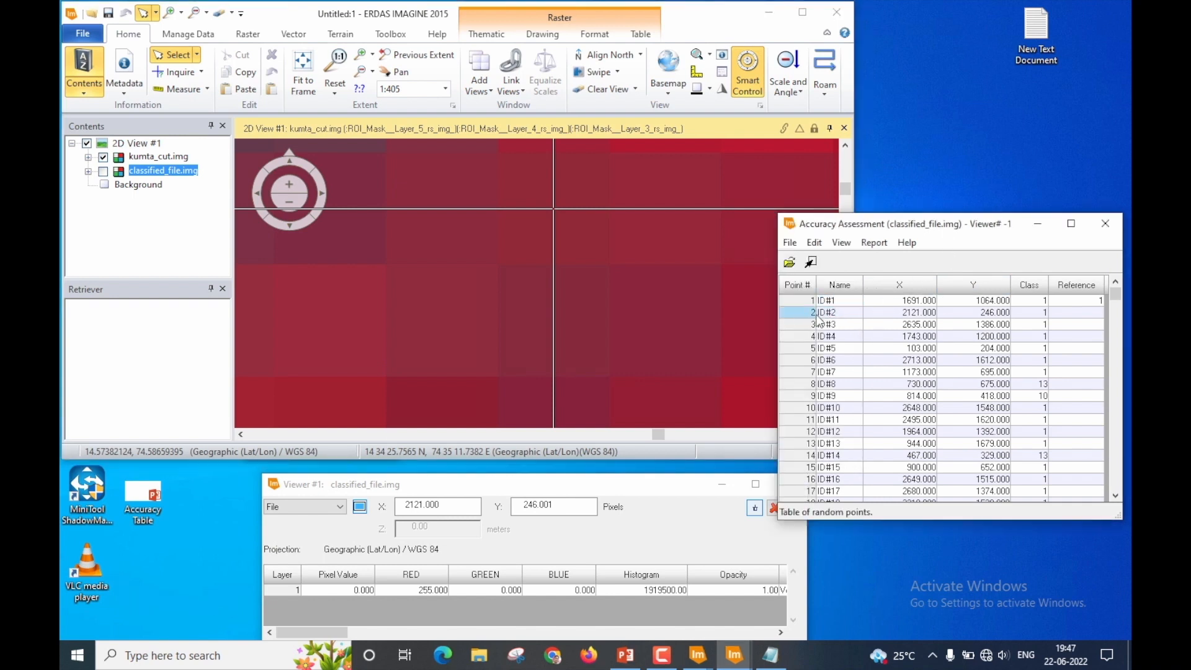
pyautogui.click(1083, 311)
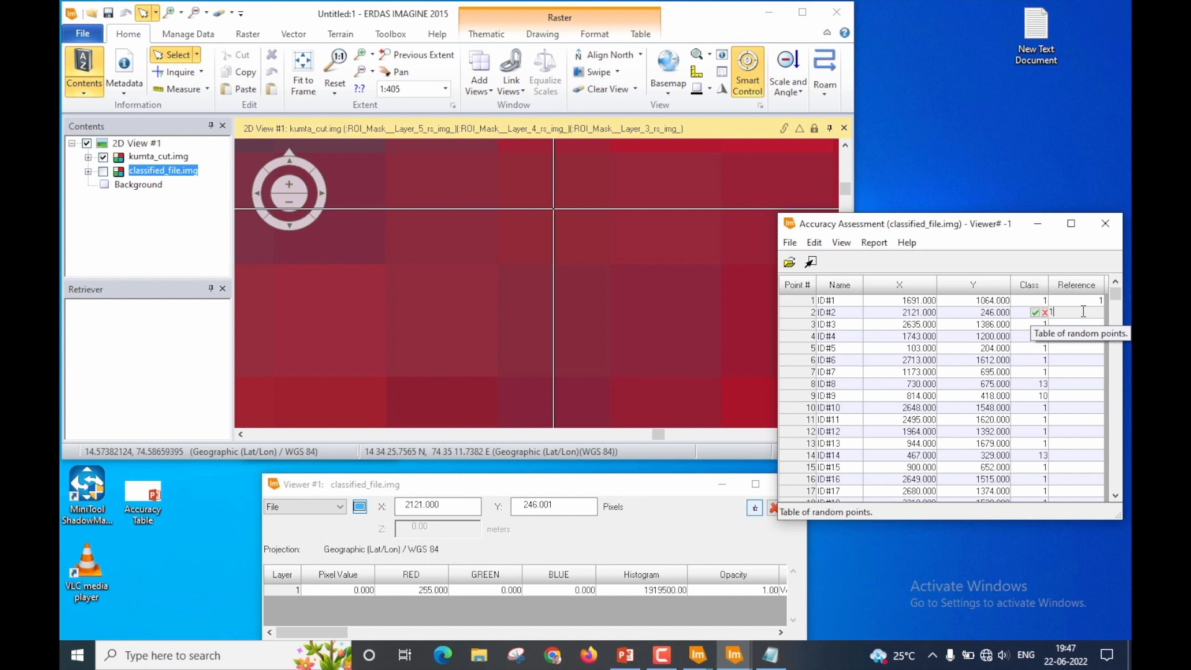
pyautogui.press('Return')
pyautogui.click(818, 325)
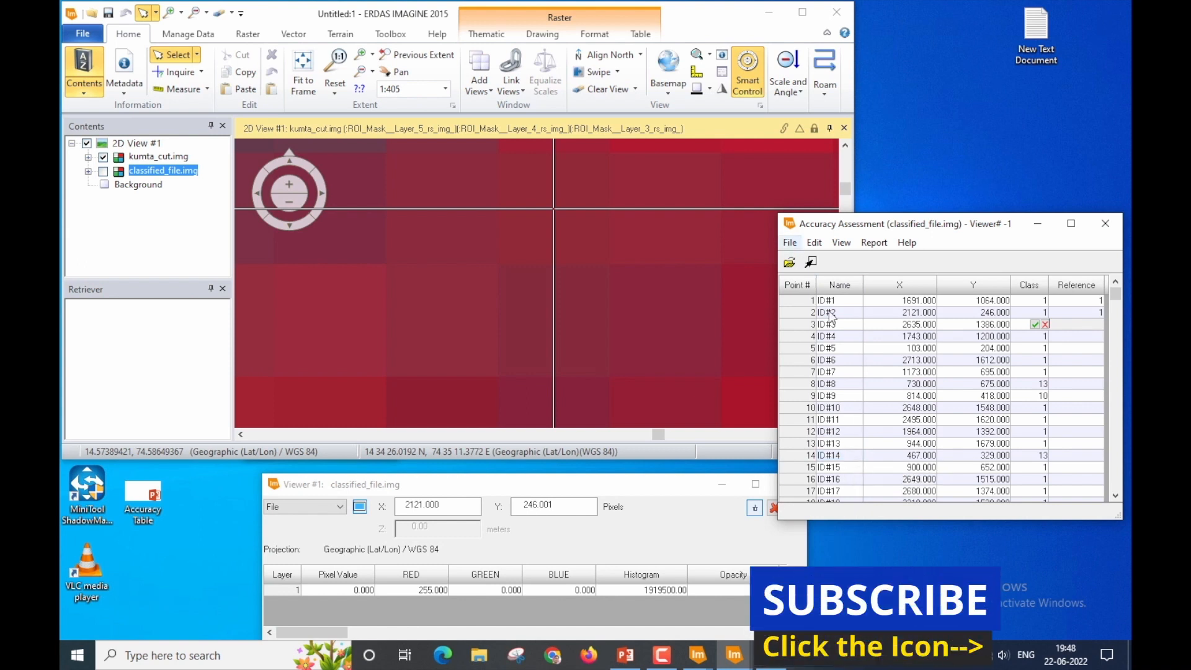
# Save the accuracy assessment table with the reference values entered so far.
pyautogui.click(791, 244)
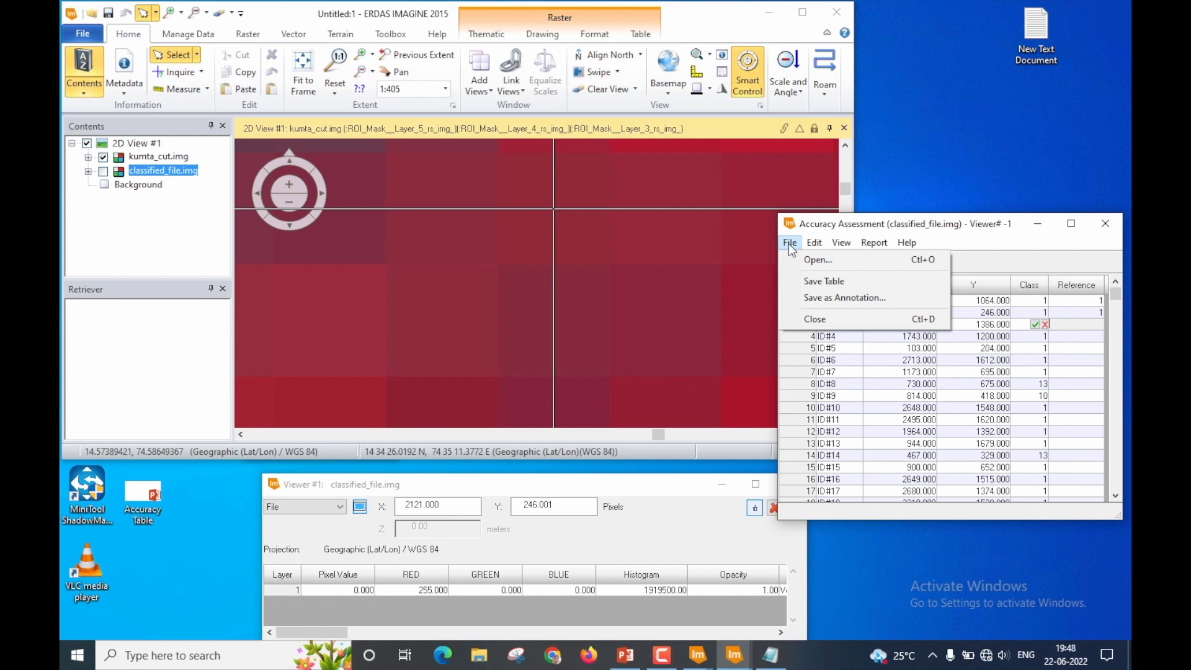
pyautogui.click(819, 281)
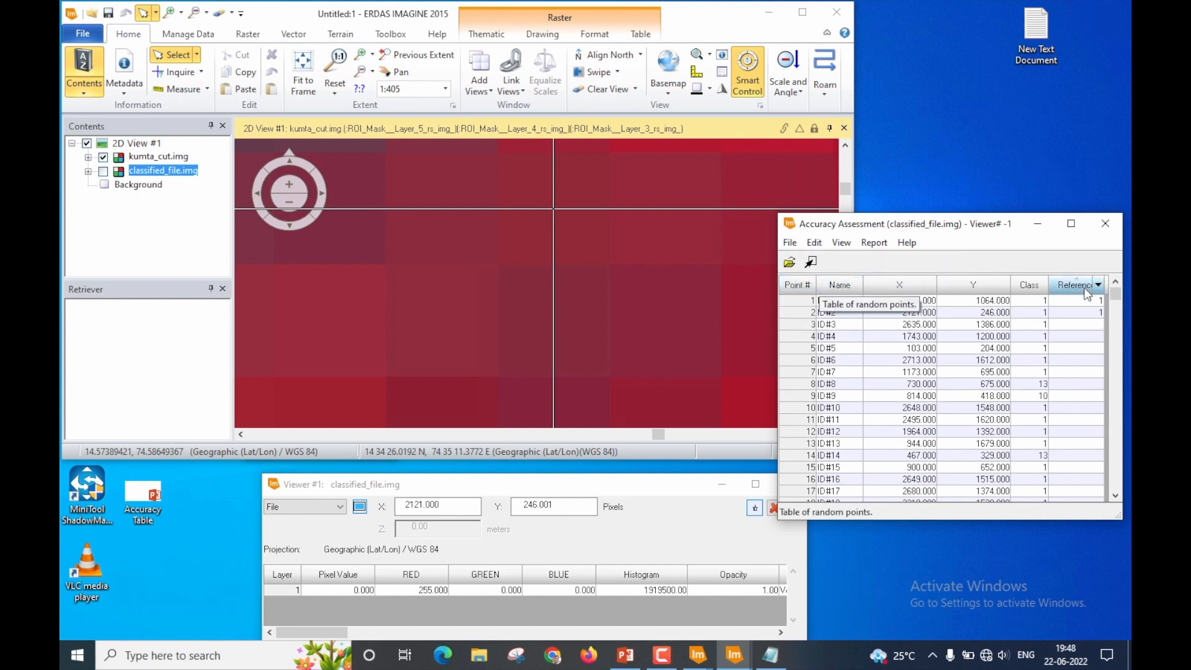
pyautogui.click(1071, 324)
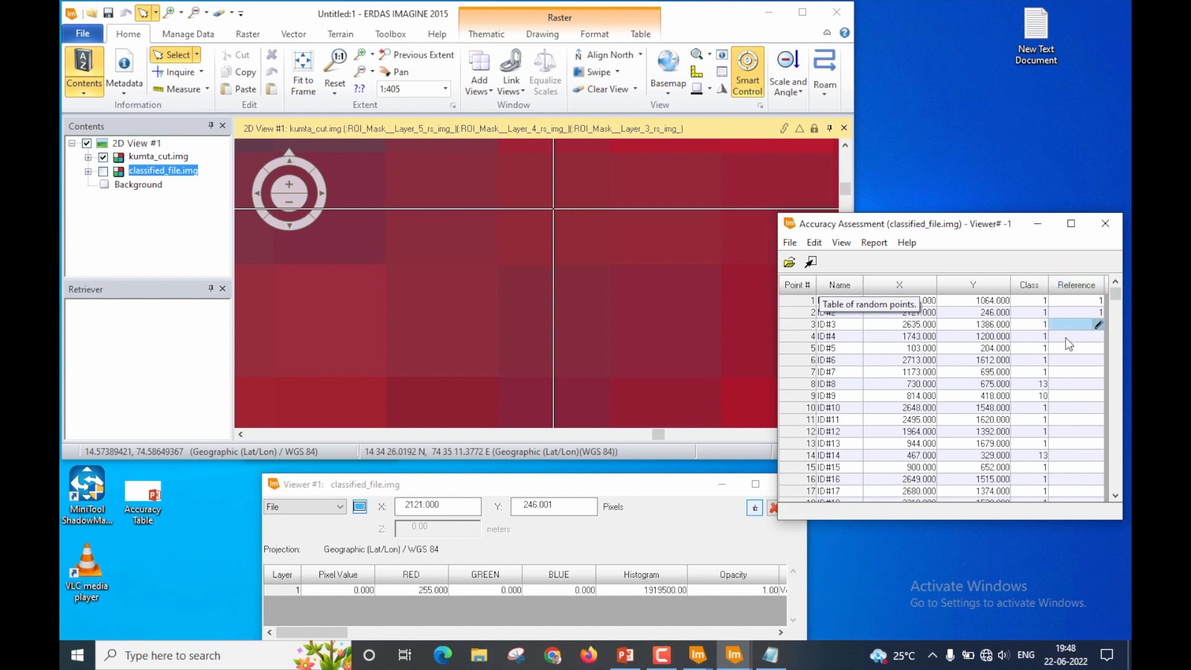
pyautogui.click(1071, 335)
# Select random point ID#8 in the table and look up the meaning of its class 13 in the notes.
pyautogui.click(800, 327)
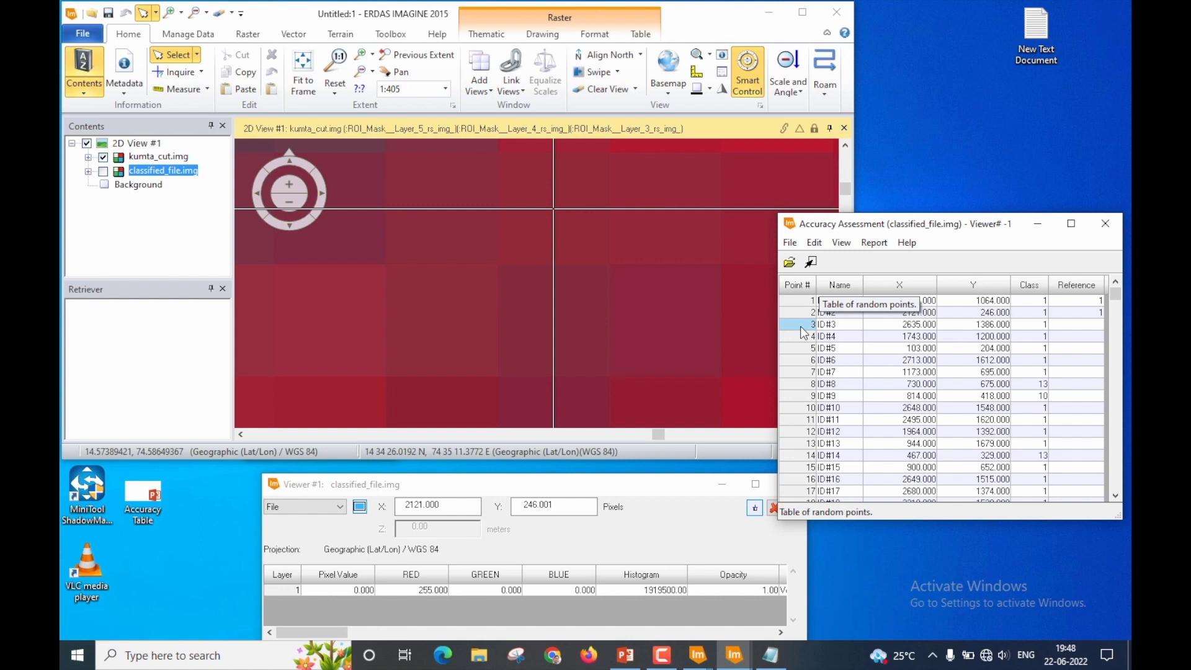
pyautogui.click(804, 312)
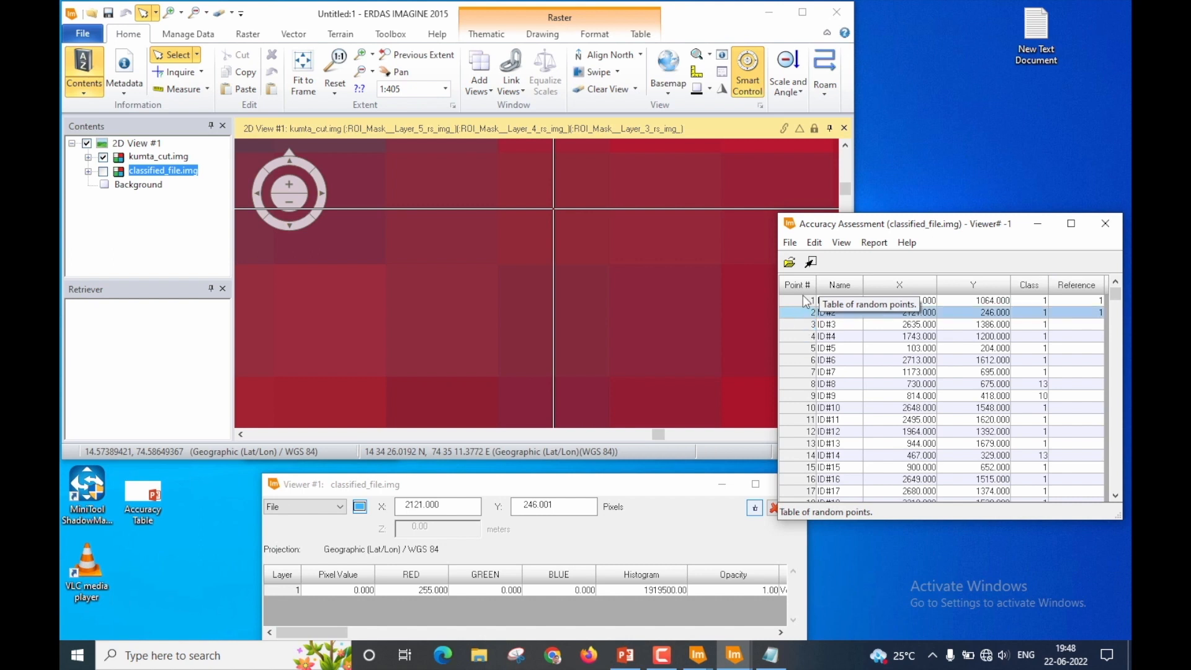
pyautogui.click(807, 385)
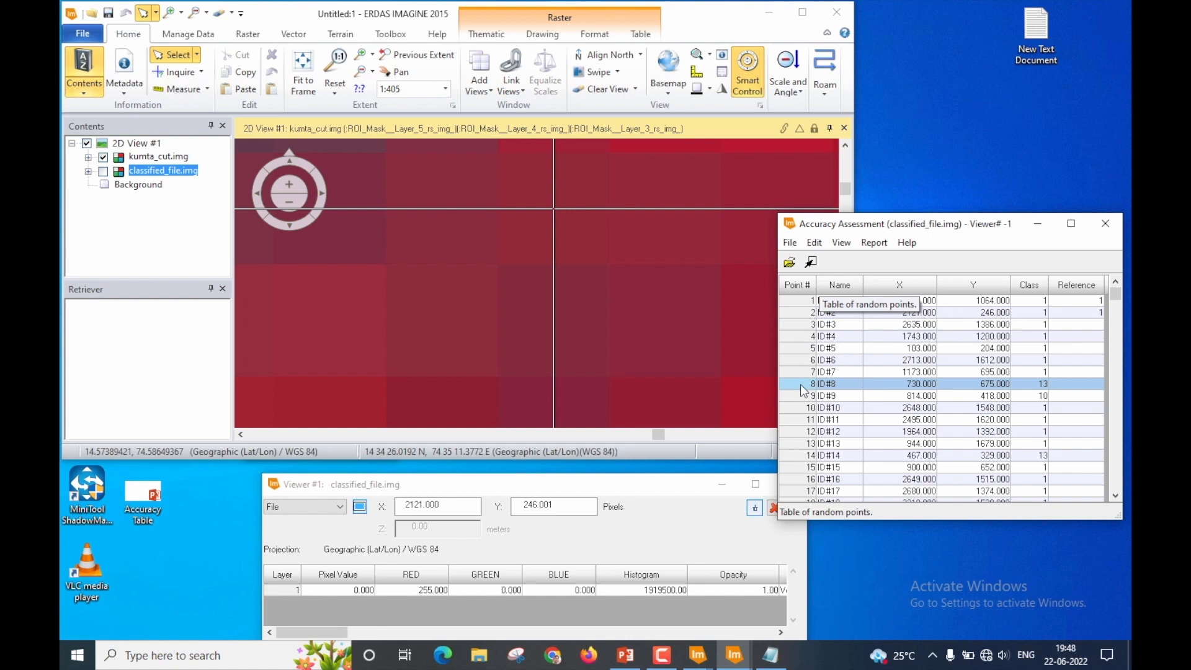
pyautogui.click(1042, 383)
pyautogui.click(769, 655)
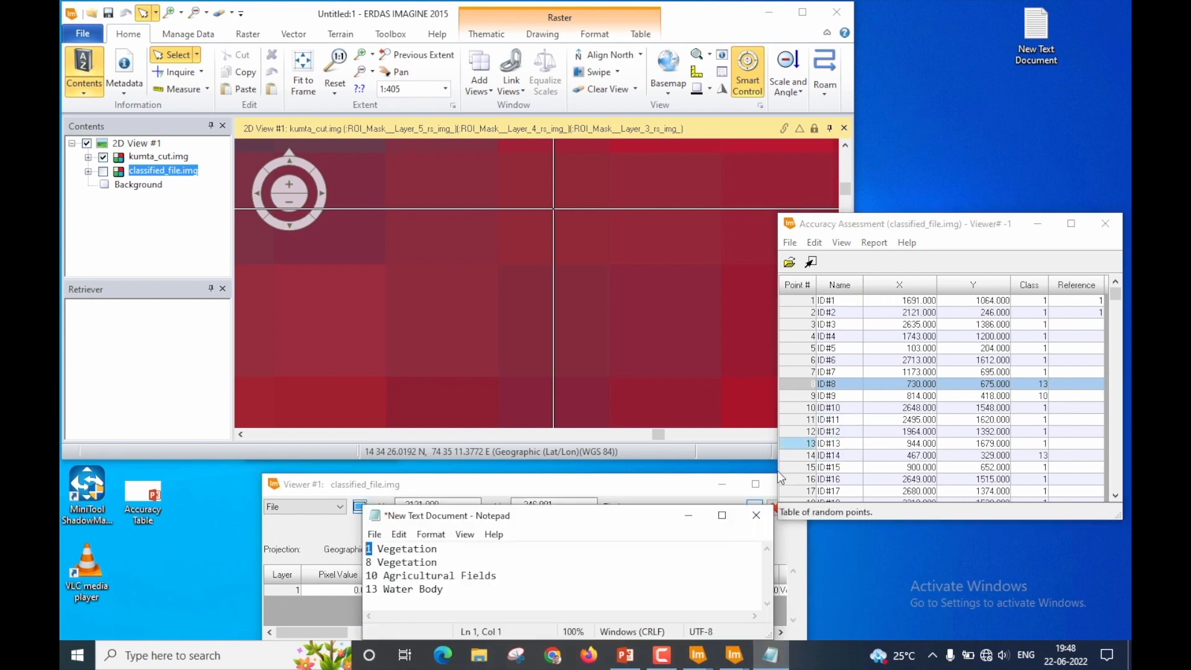
# Move the Inquire cursor to random point ID#8 at X 730 and Y 675.
pyautogui.click(458, 490)
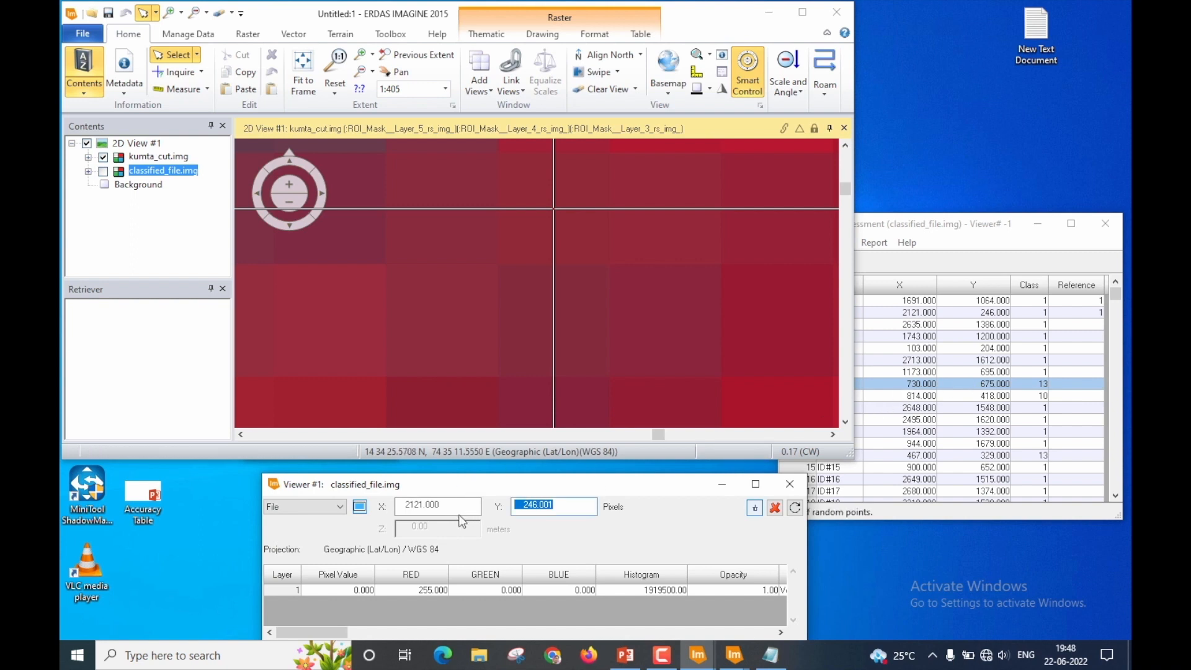
pyautogui.doubleClick(453, 507)
pyautogui.write('73')
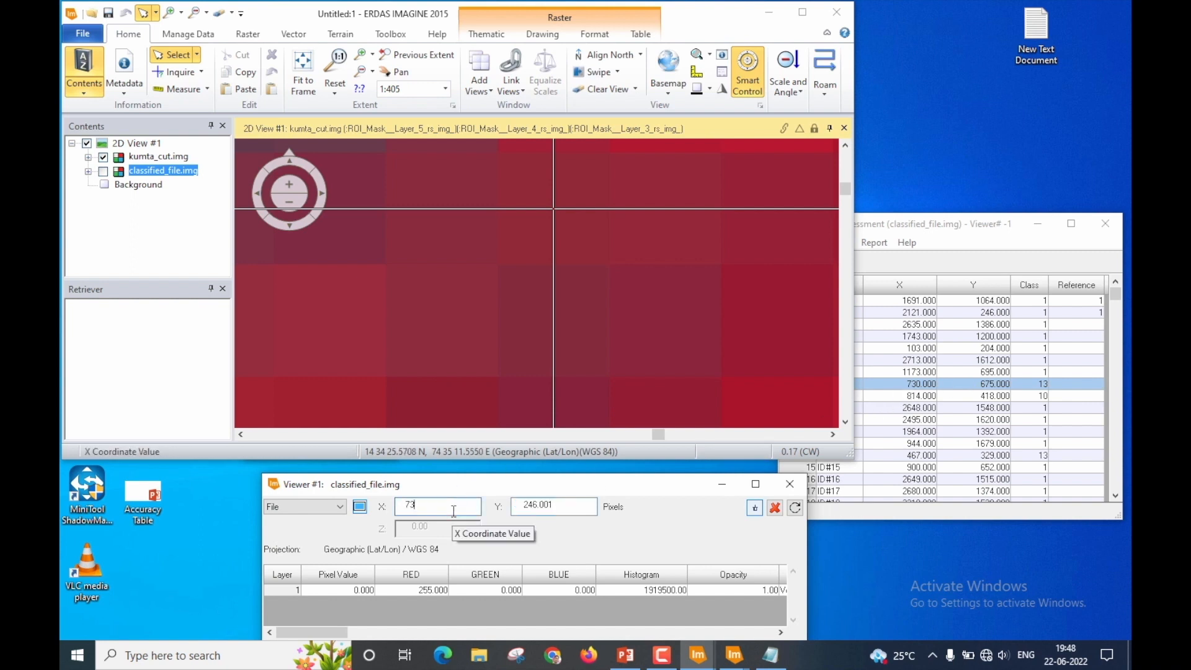
pyautogui.write('0')
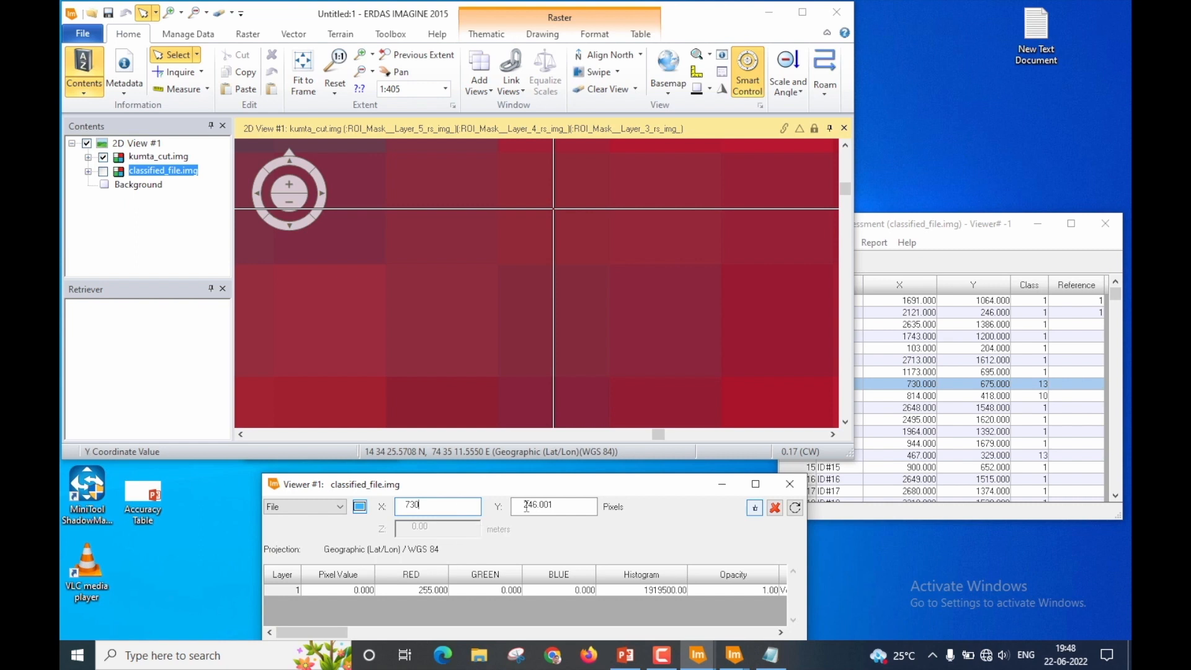
pyautogui.doubleClick(531, 504)
pyautogui.write('675')
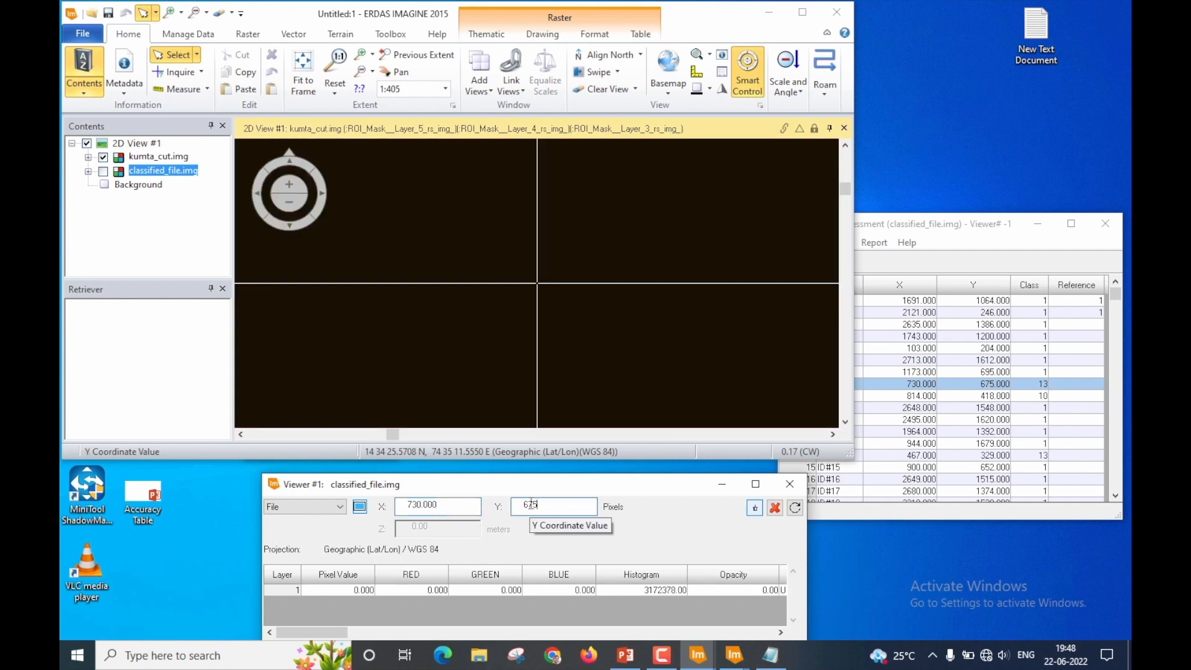
pyautogui.press('Return')
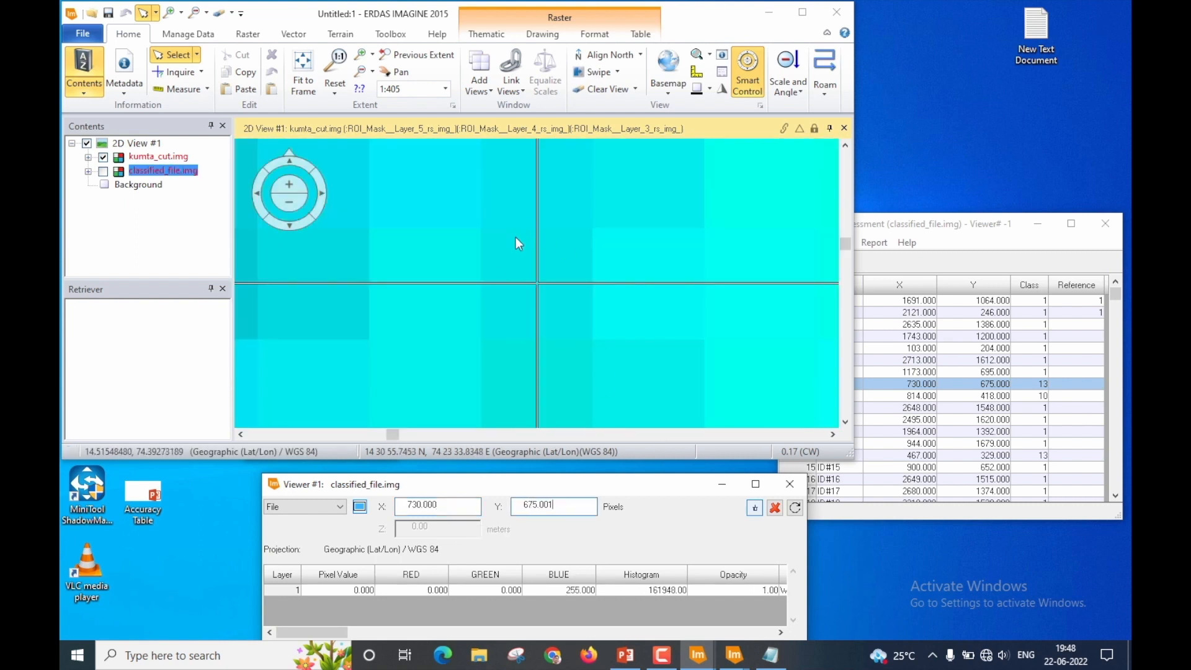
# Examine the land cover surrounding point ID#8 on the original image and compare it with the point's row in the assessment table.
pyautogui.scroll(-3, 537, 291)
pyautogui.scroll(-3, 537, 291)
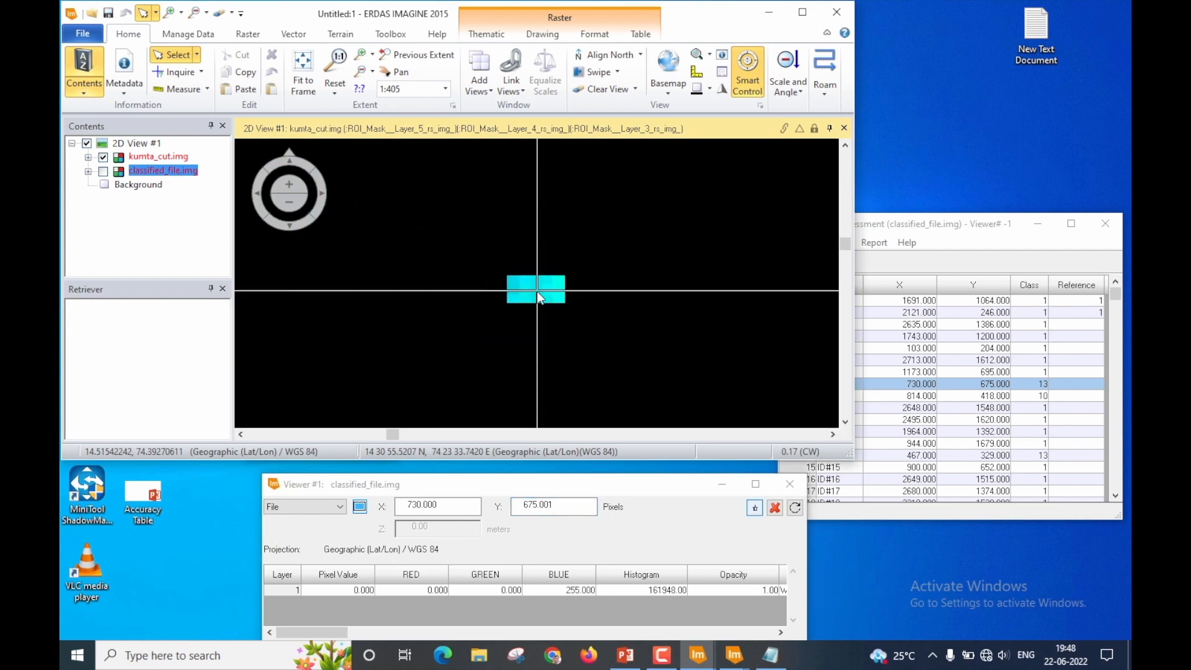
pyautogui.scroll(-3, 538, 292)
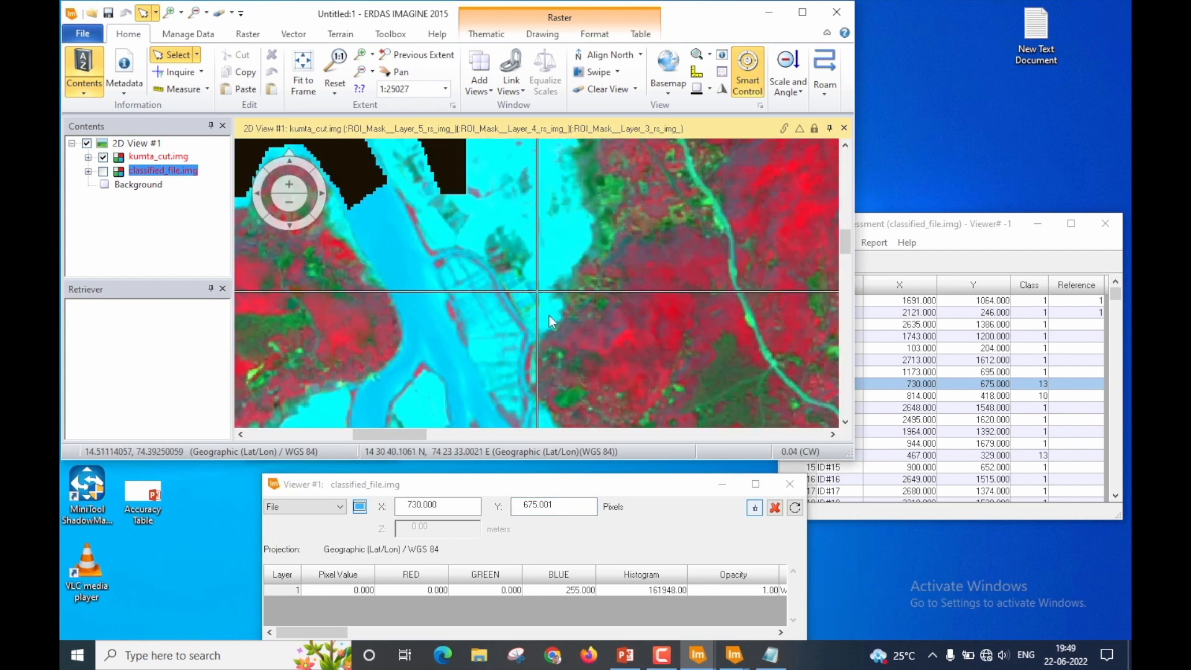
pyautogui.scroll(-2, 550, 283)
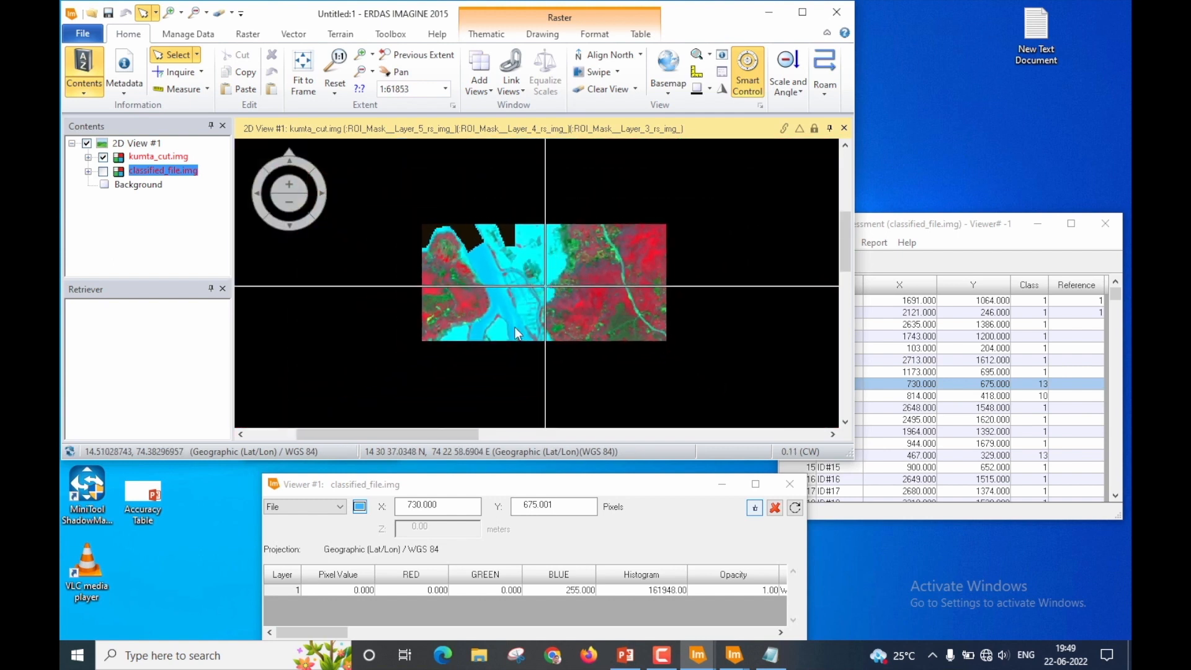
pyautogui.scroll(2, 518, 326)
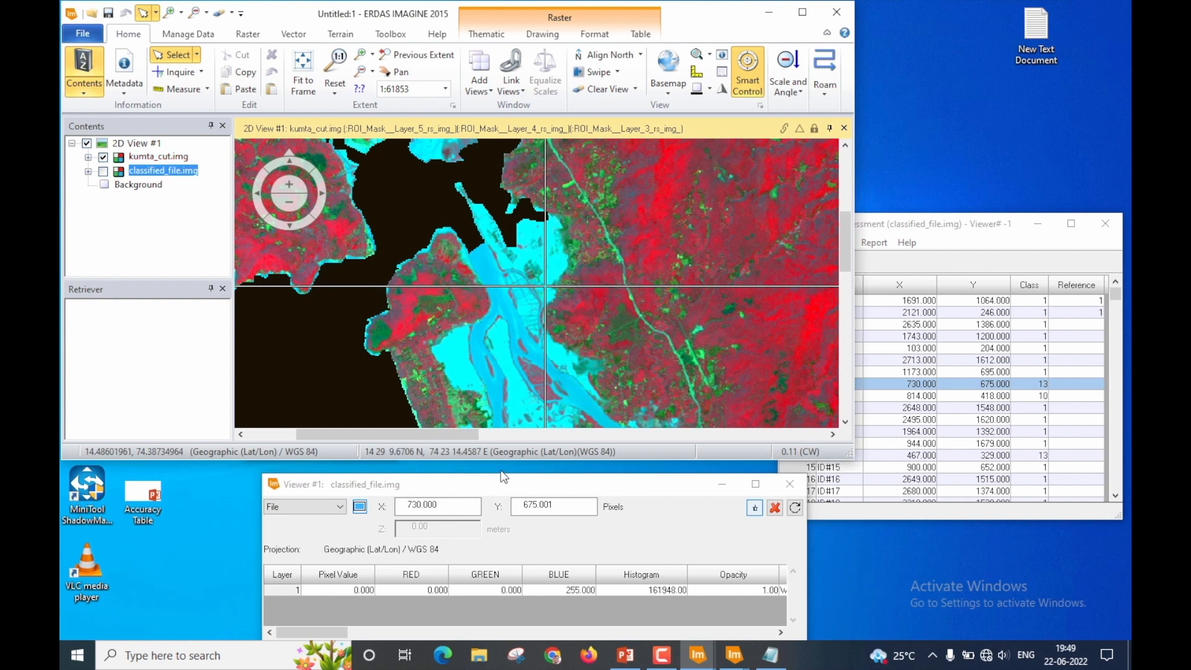
pyautogui.moveTo(500, 473); pyautogui.dragTo(508, 458)
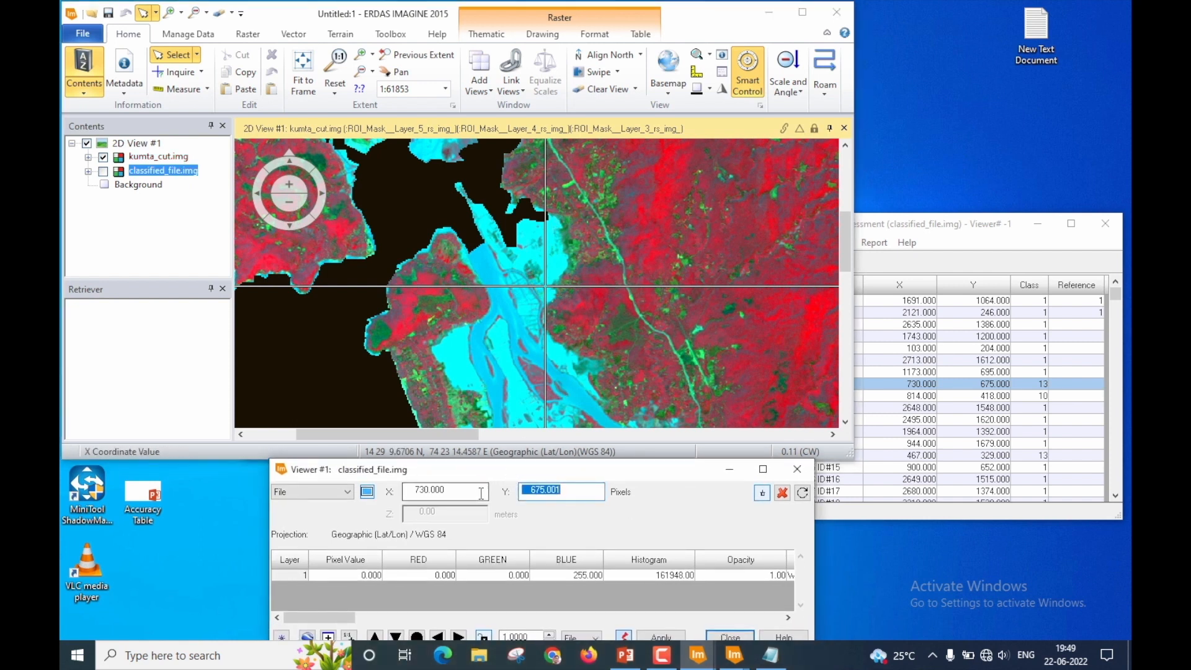
pyautogui.click(961, 291)
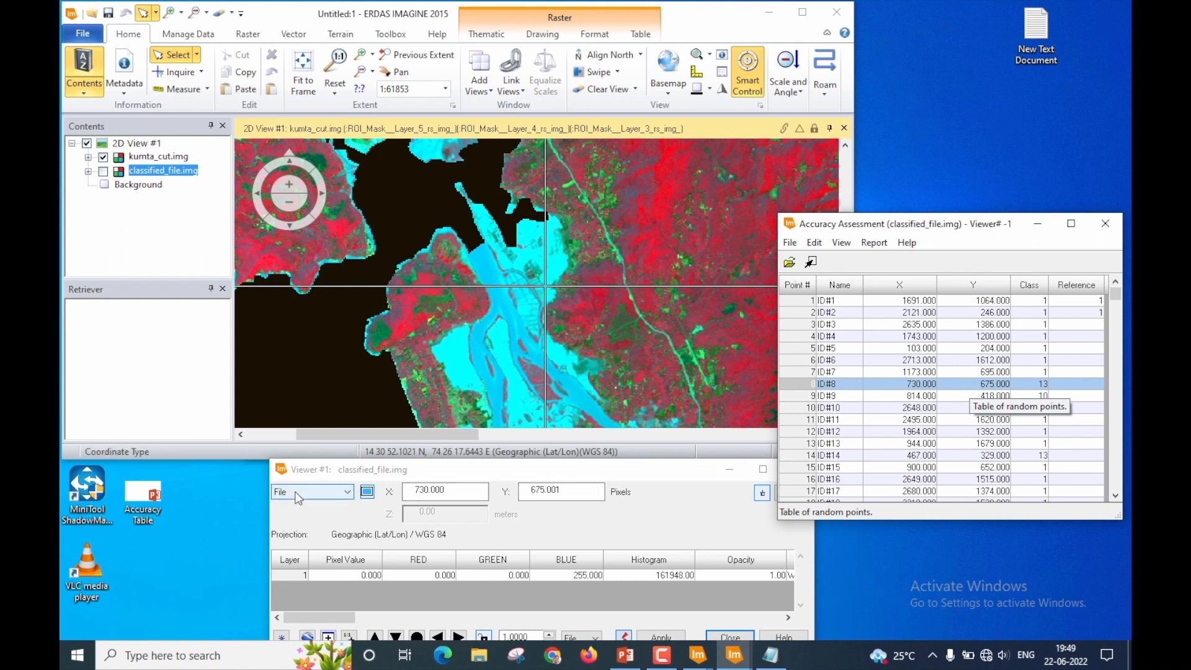
# Switch the Inquire cursor's coordinate type to Map so point ID#8 is expressed in decimal degrees, and select its Y coordinate.
pyautogui.click(348, 493)
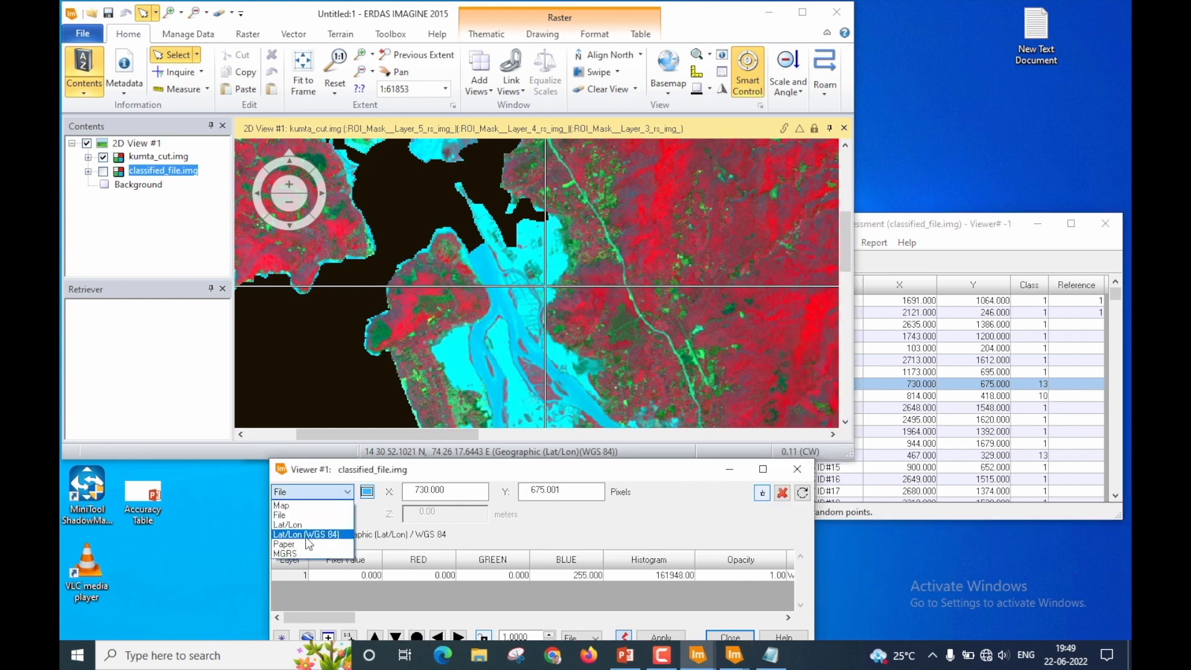
pyautogui.click(323, 535)
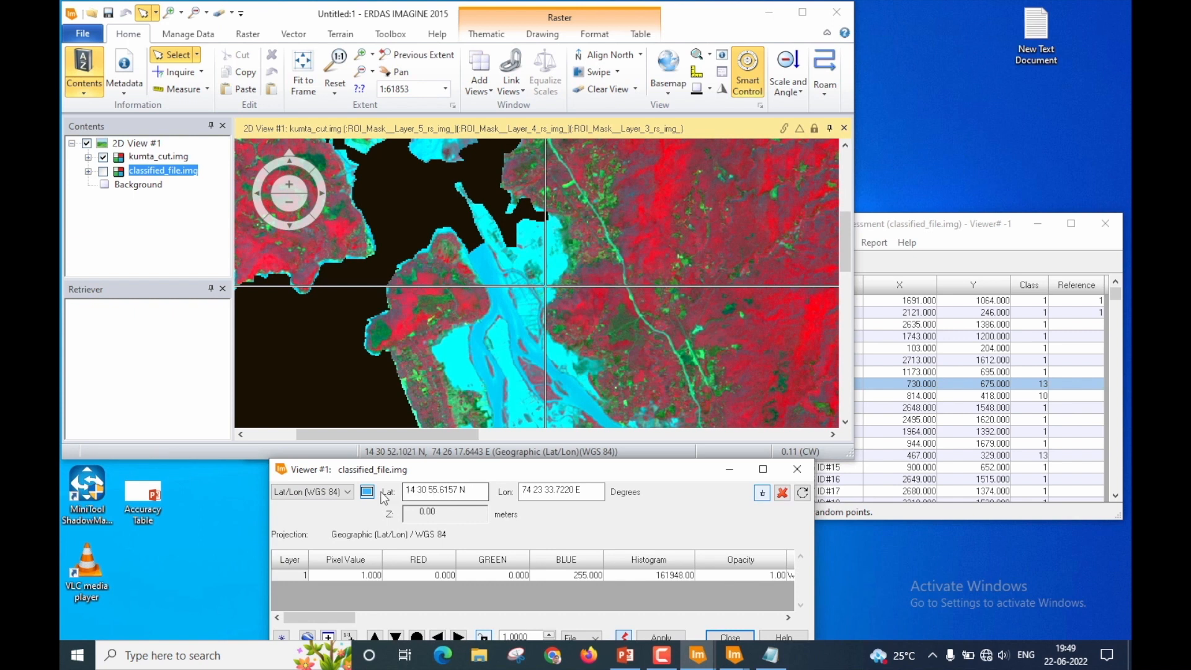
pyautogui.click(320, 493)
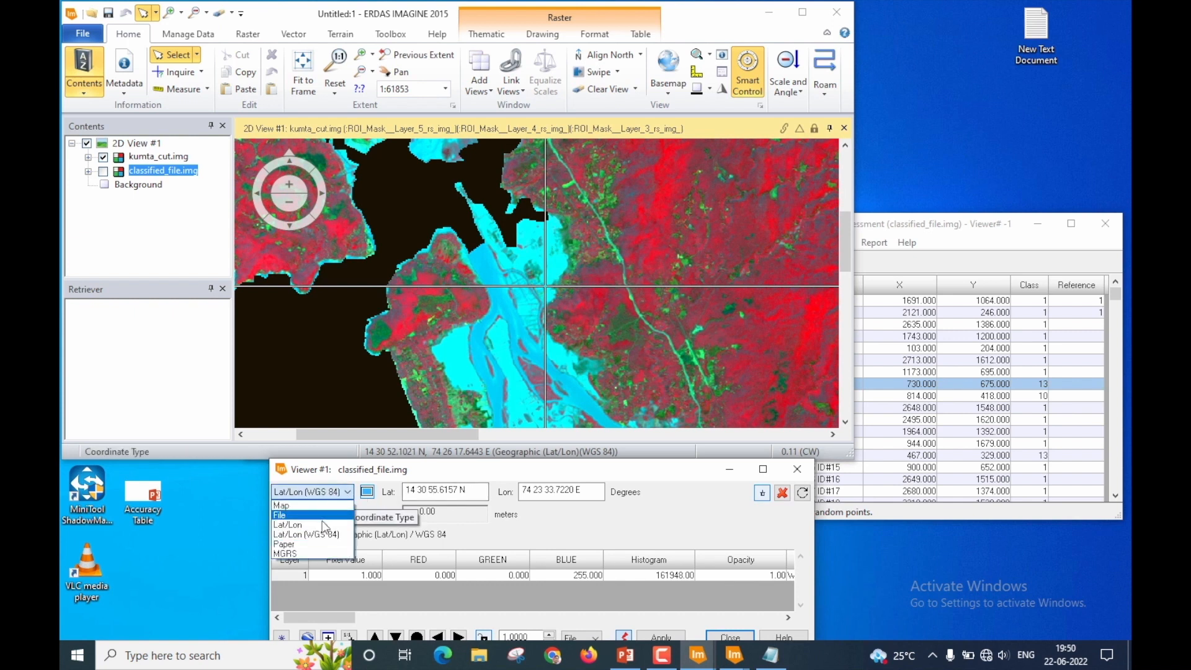
pyautogui.click(322, 523)
pyautogui.click(348, 494)
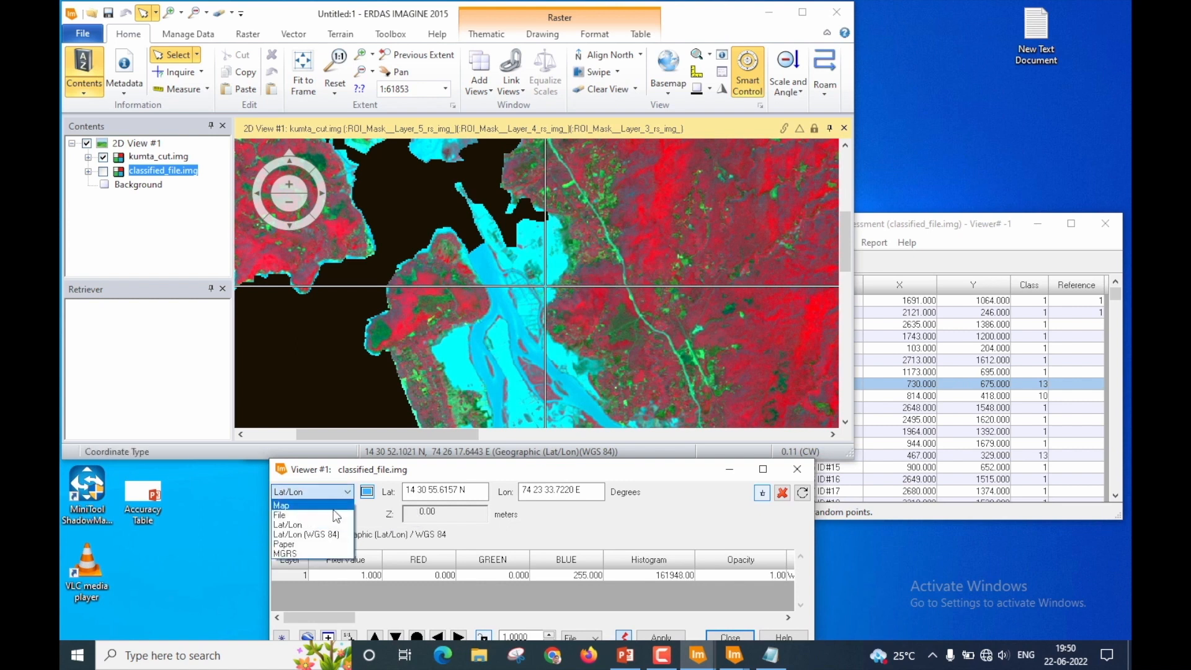
pyautogui.click(341, 512)
pyautogui.click(341, 495)
pyautogui.click(330, 503)
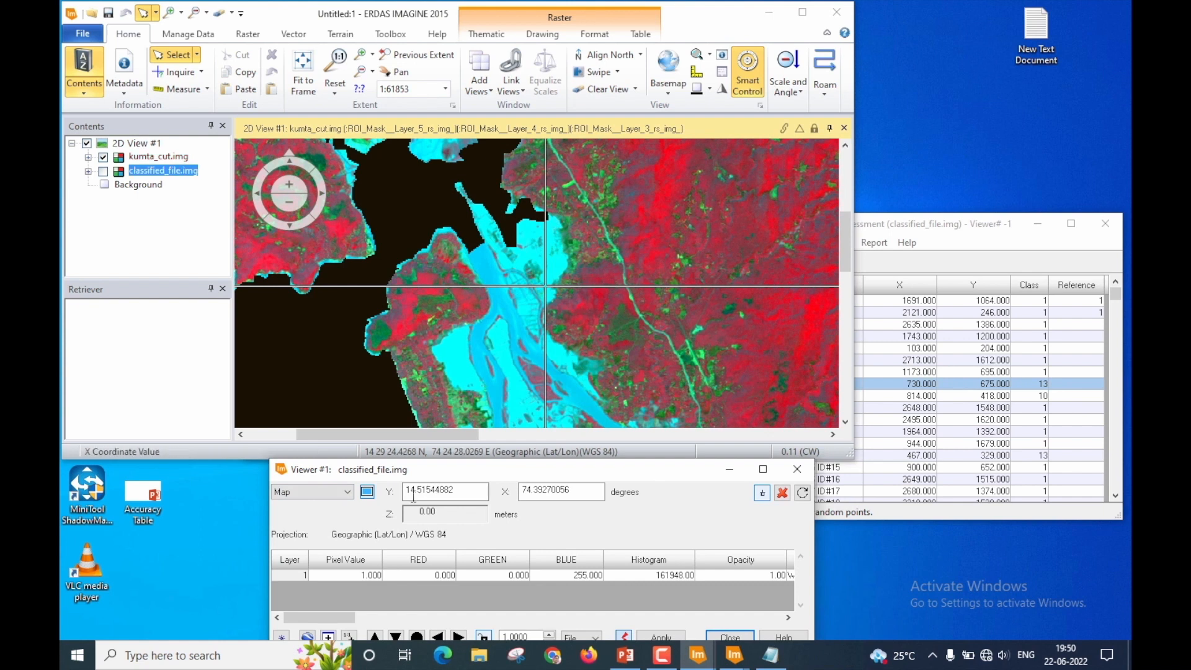
pyautogui.moveTo(462, 491); pyautogui.dragTo(401, 492)
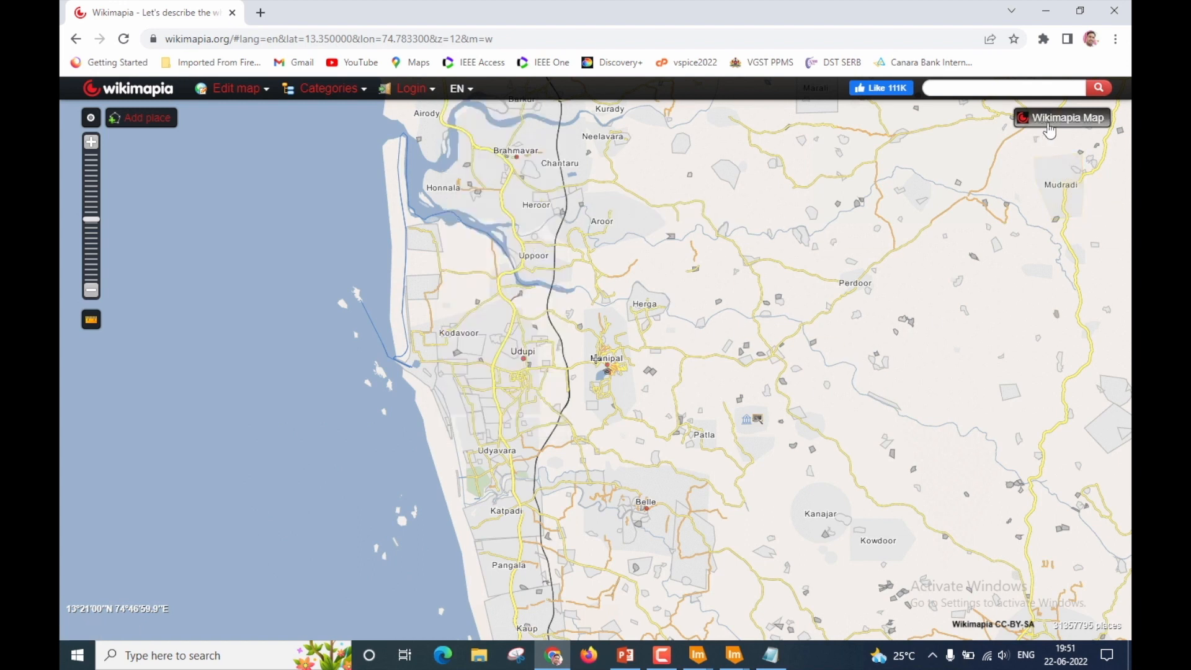
# Switch the map to the Wikimapia Satellite layer and dismiss the Google Maps loading error.
pyautogui.moveTo(1068, 126)
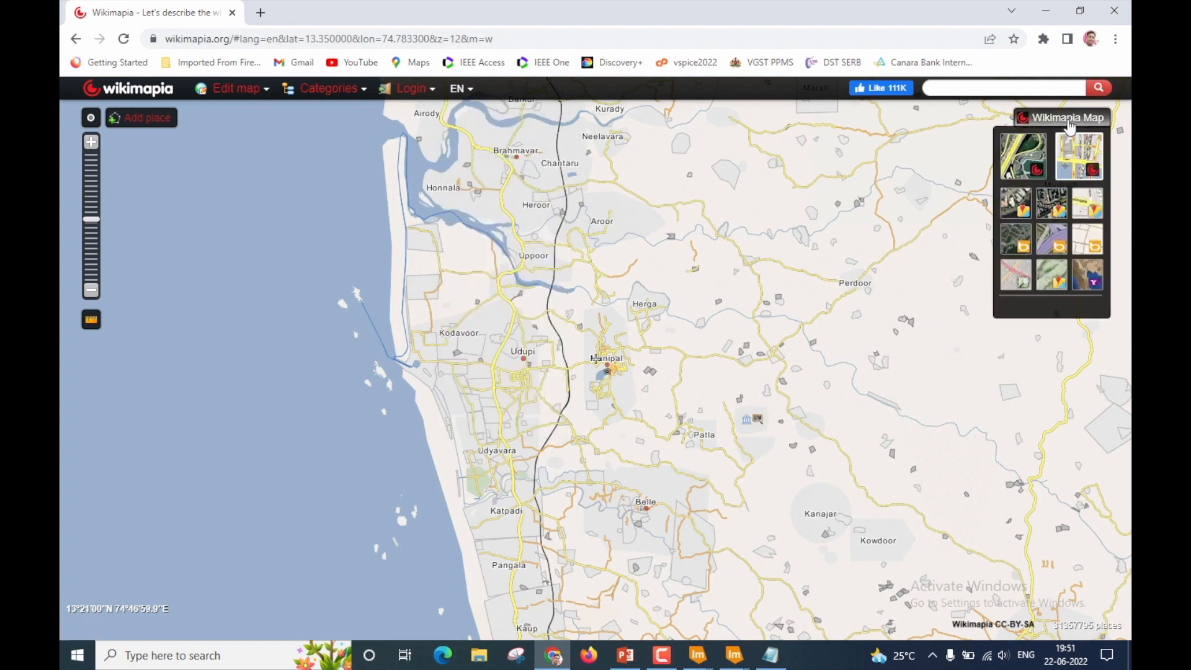
pyautogui.click(1026, 170)
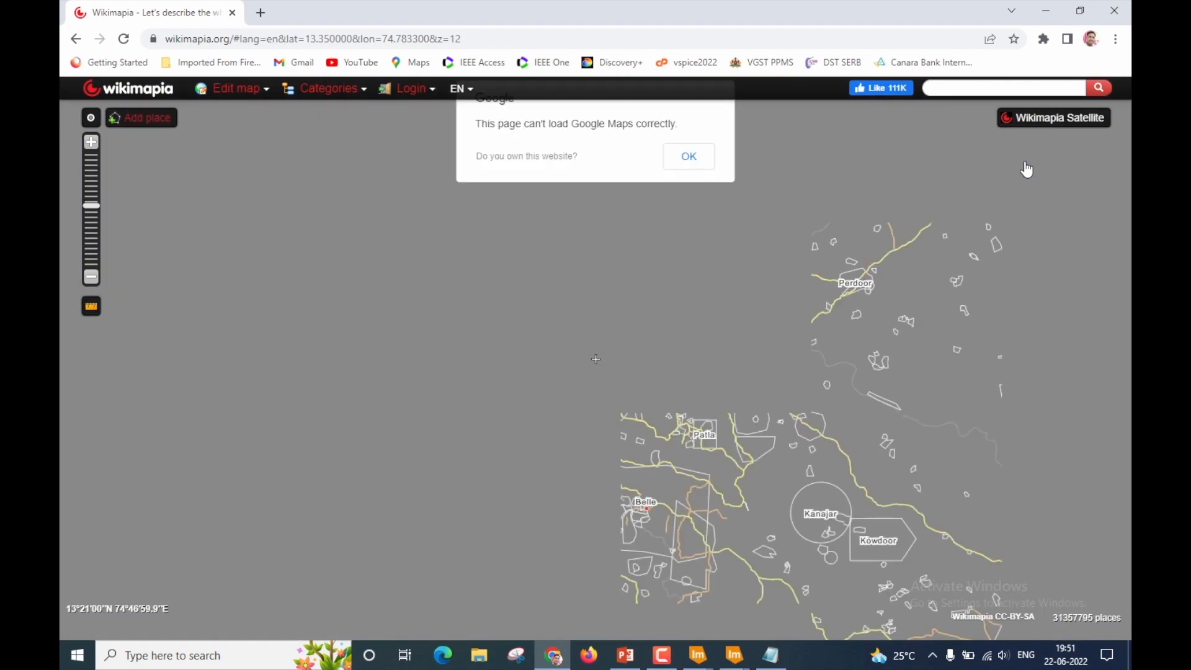
pyautogui.click(694, 165)
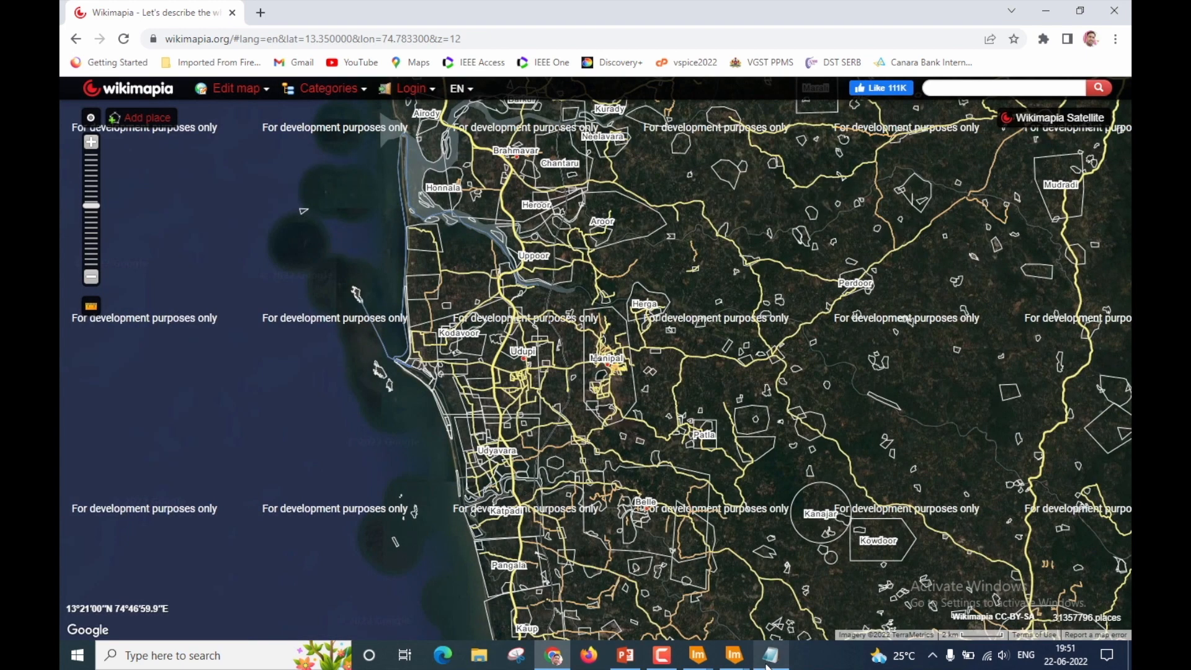
# Check point ID#8 in the Accuracy Assessment table and examine the lat and lon values in Wikimapia's web address.
pyautogui.moveTo(745, 658)
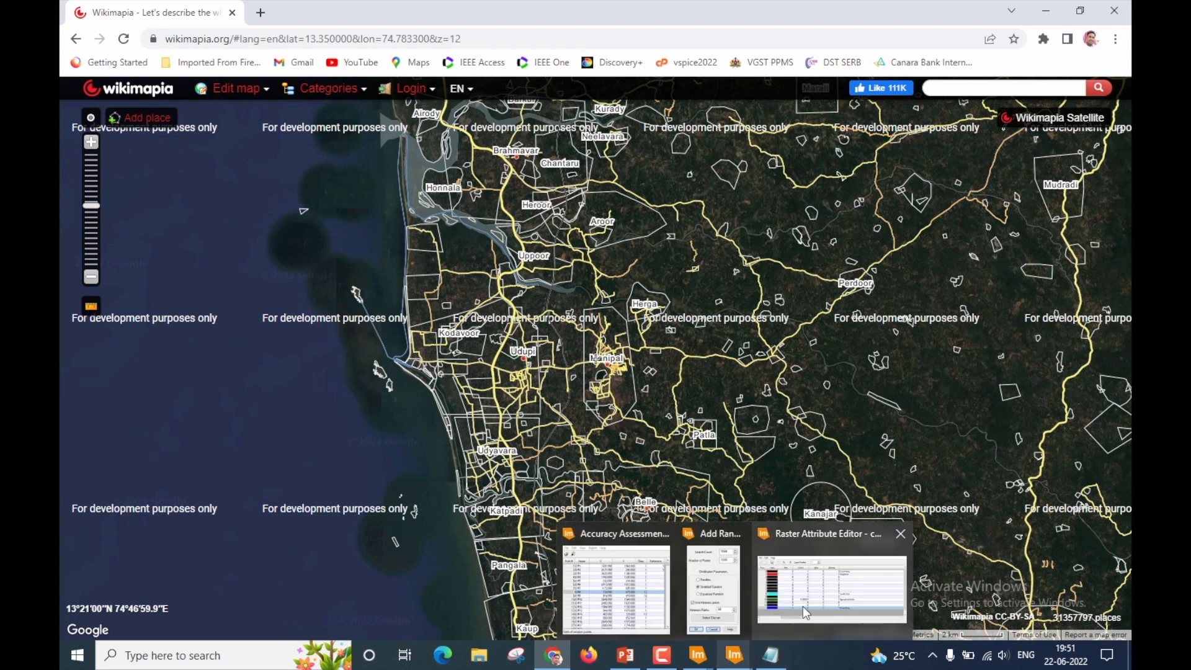
pyautogui.moveTo(670, 601)
pyautogui.click(681, 567)
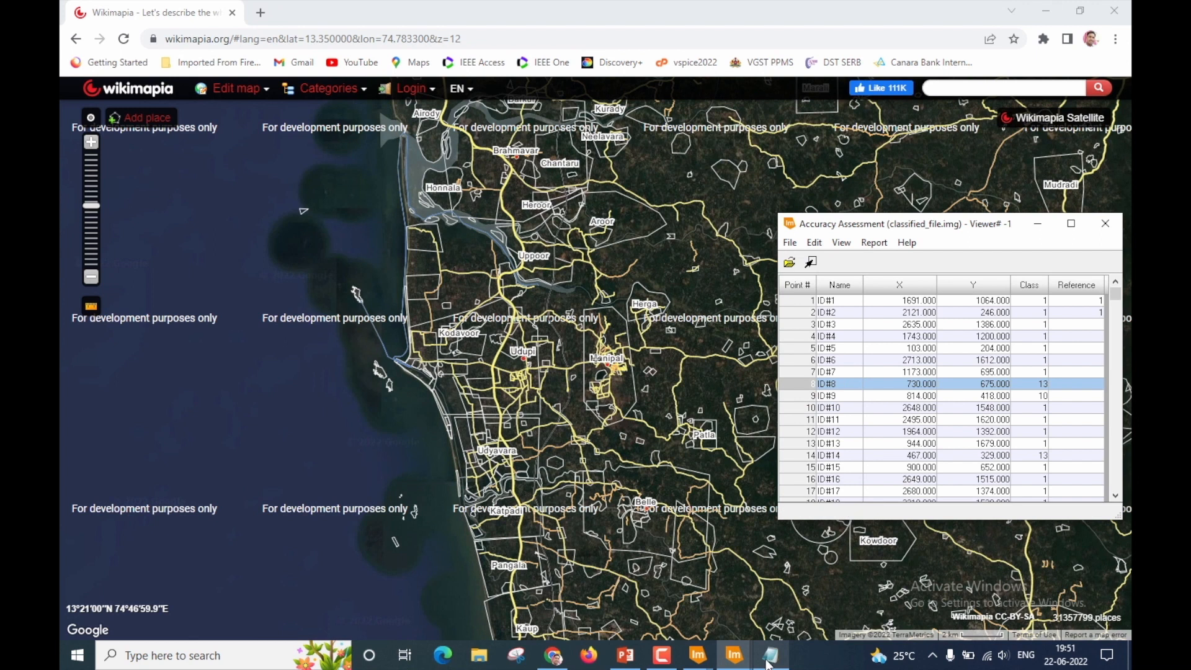
pyautogui.click(567, 662)
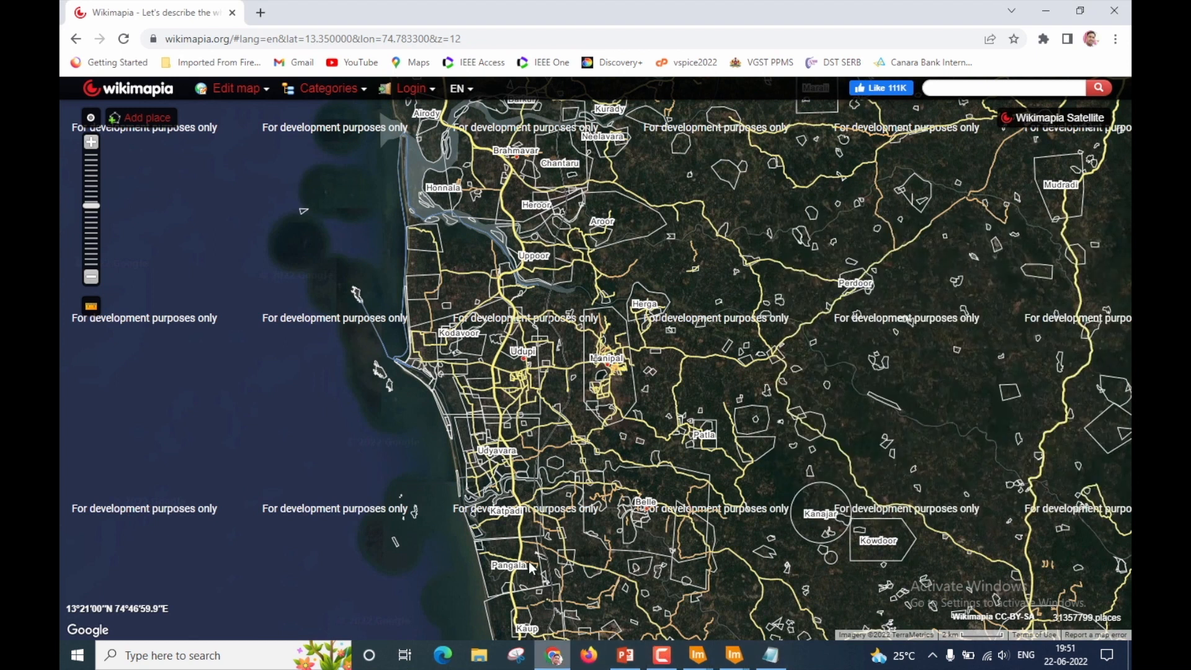
pyautogui.click(217, 43)
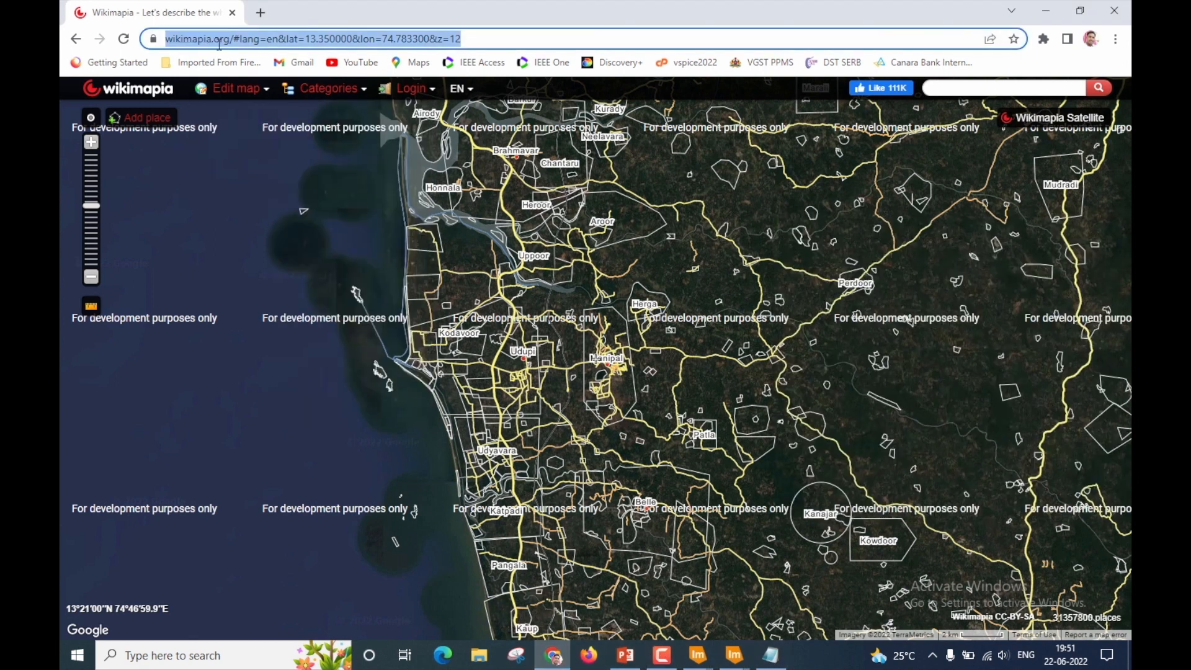
pyautogui.click(294, 42)
pyautogui.moveTo(340, 42); pyautogui.dragTo(466, 44)
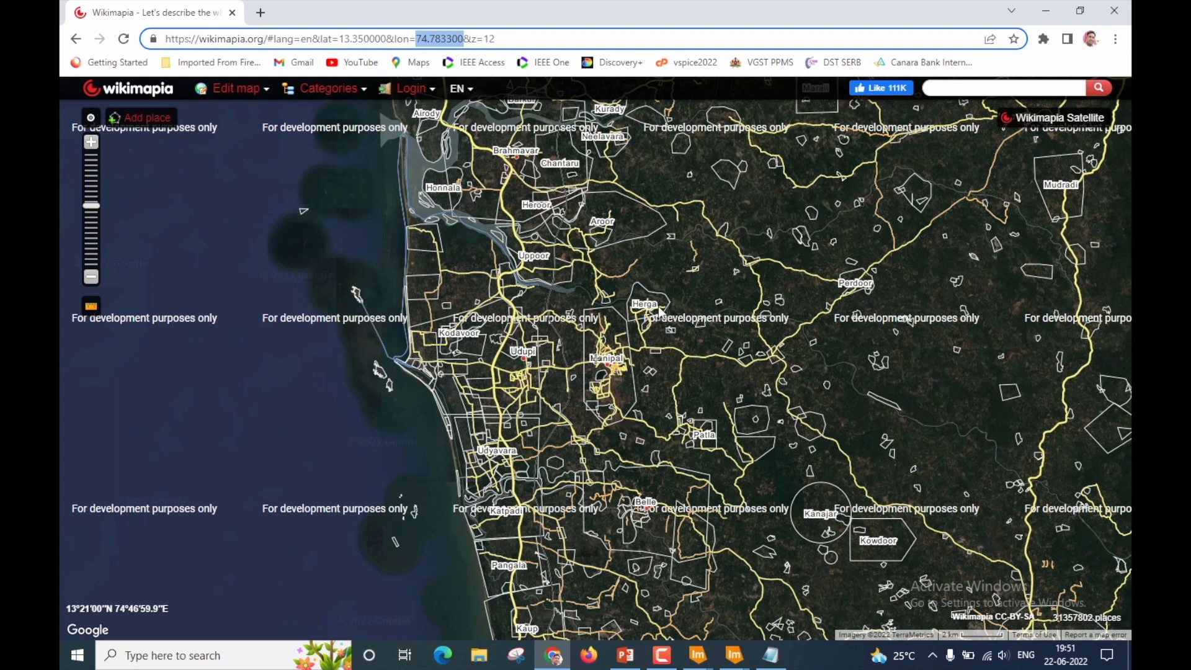
# Examine the satellite imagery around the centre crosshair near Manipal at several zoom levels, comparing it with the coordinates in the address.
pyautogui.scroll(4, 646, 381)
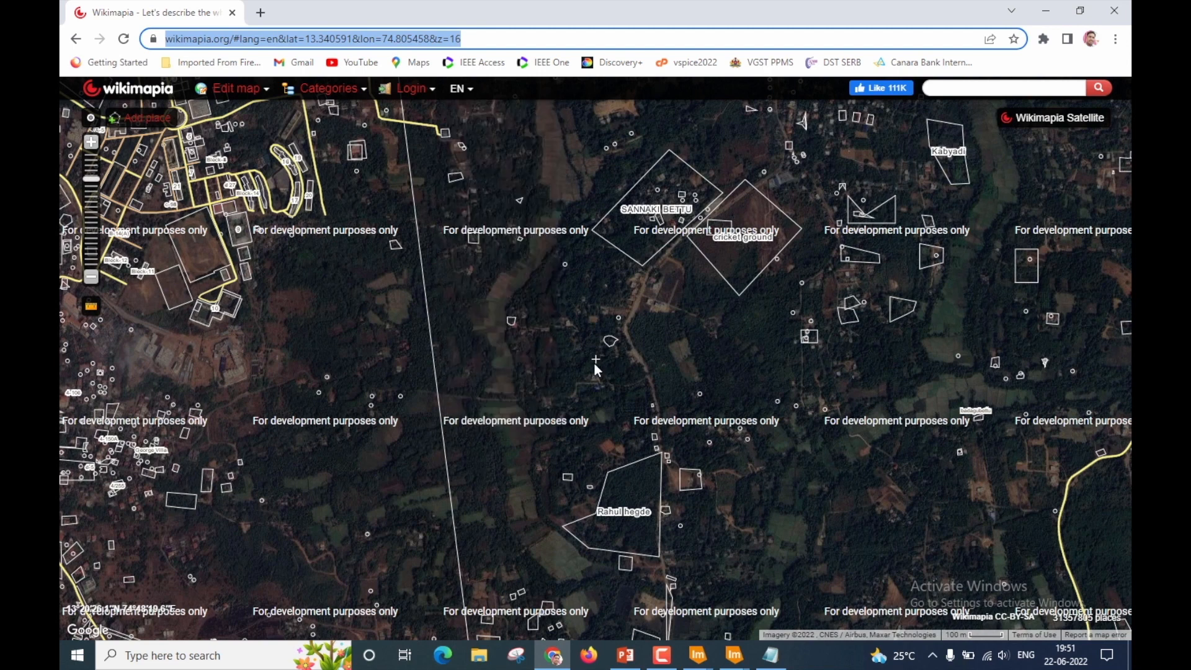
pyautogui.scroll(4, 601, 363)
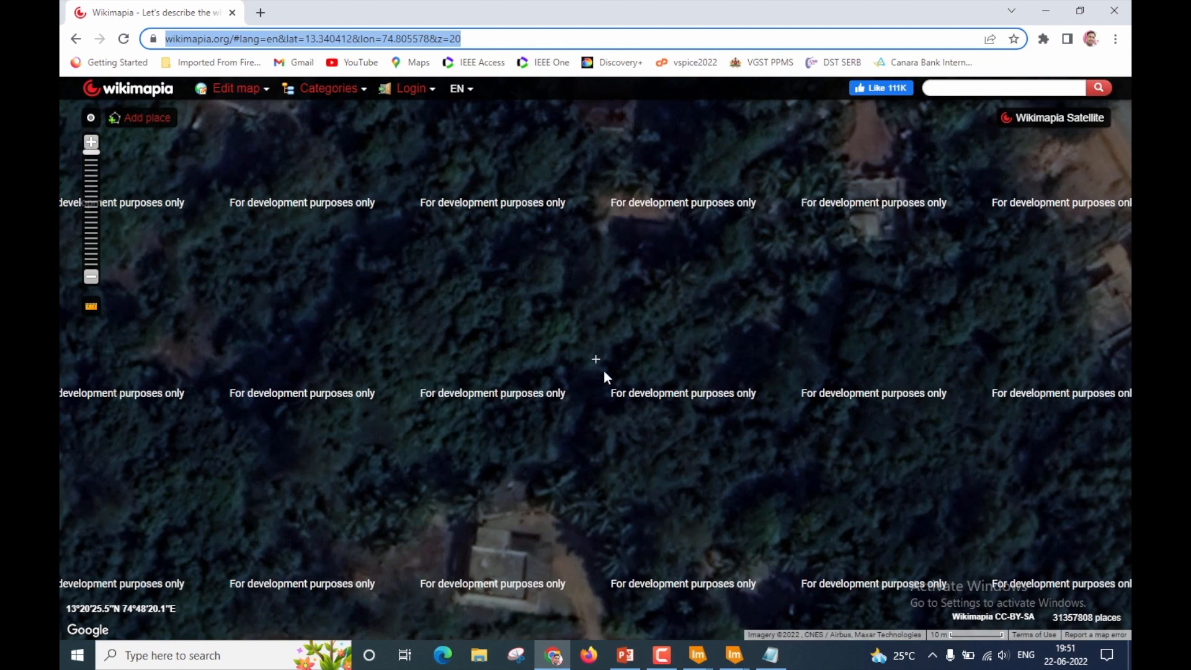
pyautogui.scroll(-2, 1047, 343)
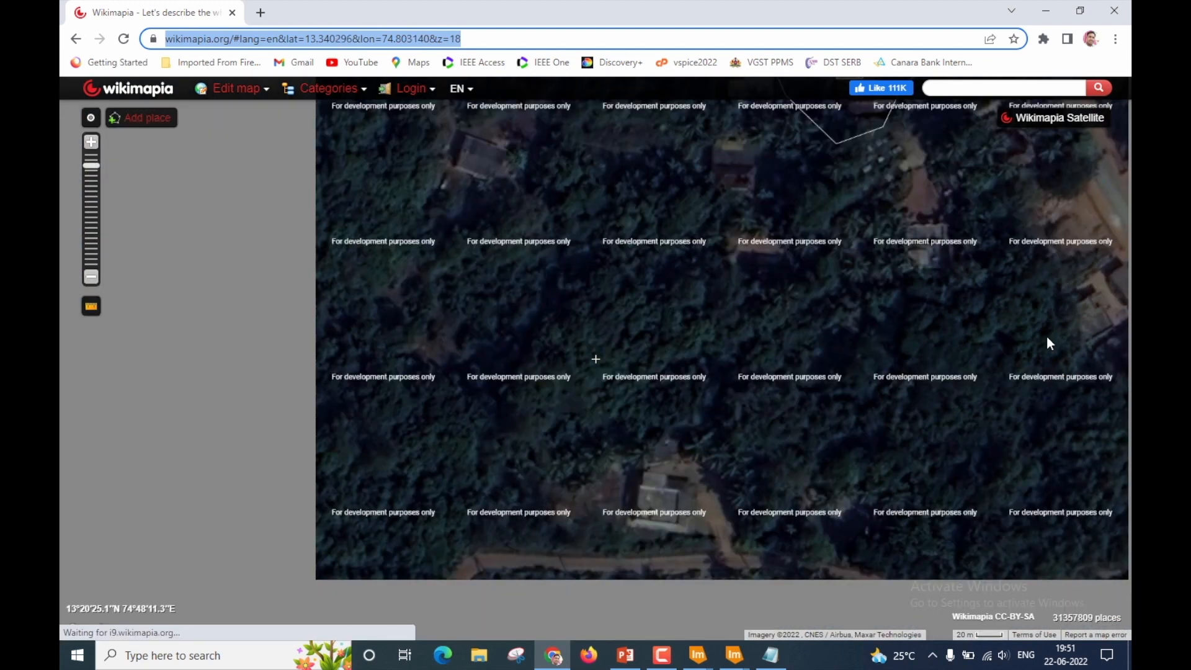
pyautogui.scroll(2, 1047, 339)
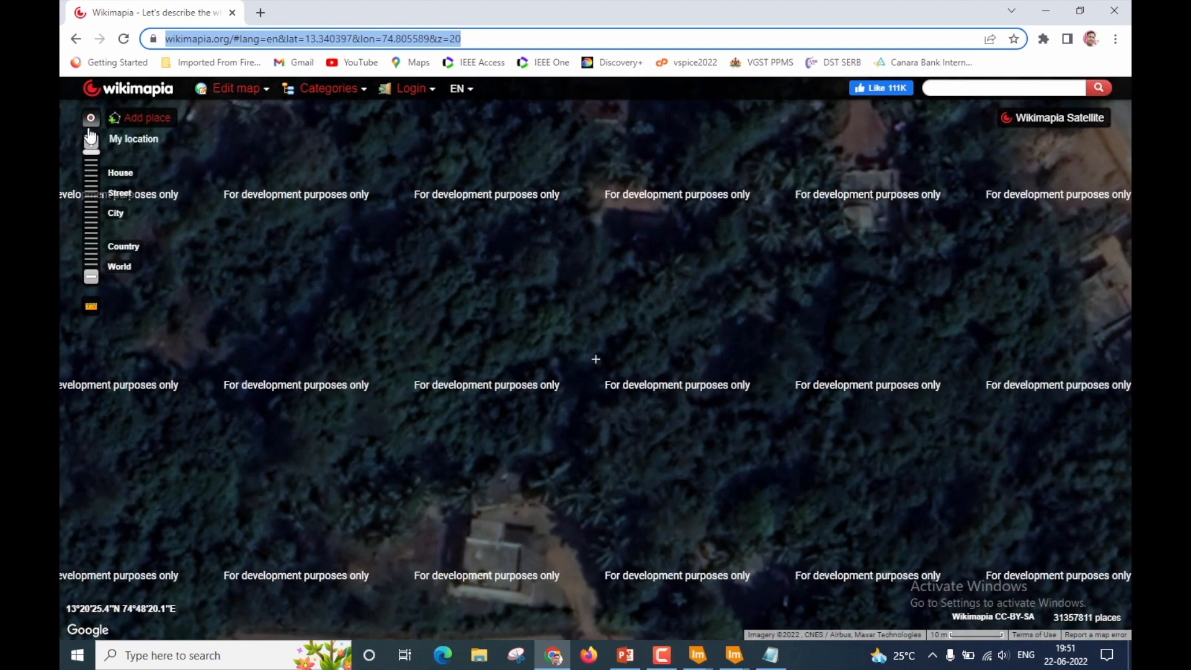
pyautogui.click(91, 278)
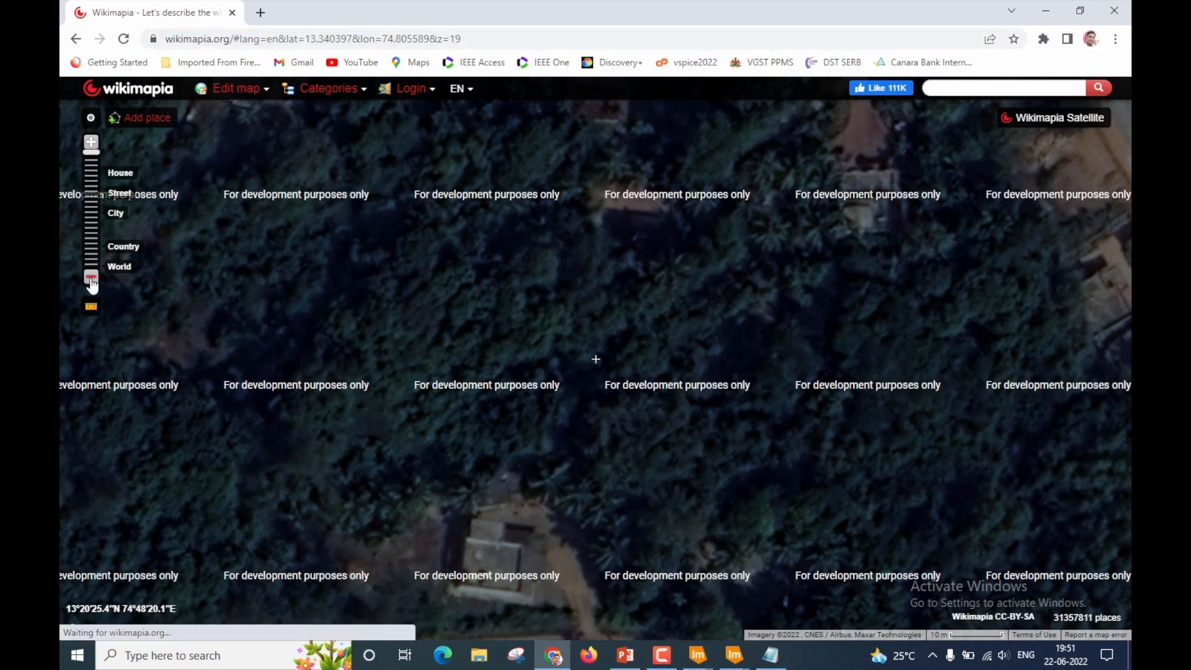
pyautogui.click(91, 277)
pyautogui.click(92, 277)
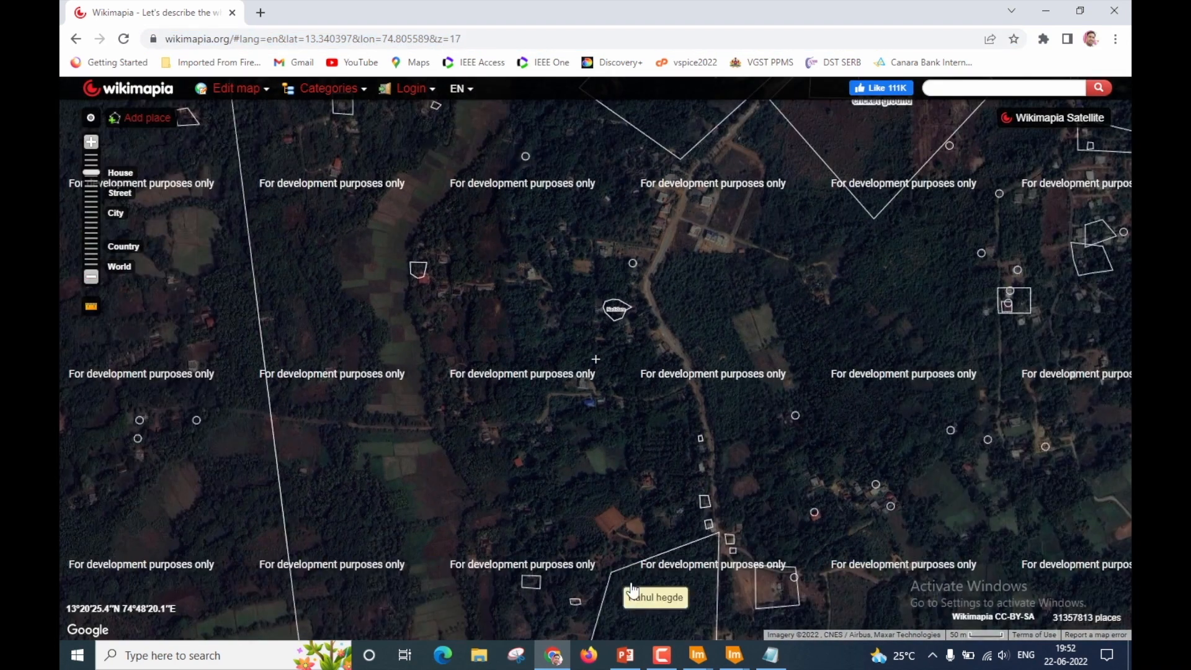
# Copy point ID#8's Y coordinate 14.51544882 from the Inquire cursor window and replace the lat value in Wikimapia's address with it.
pyautogui.moveTo(711, 663)
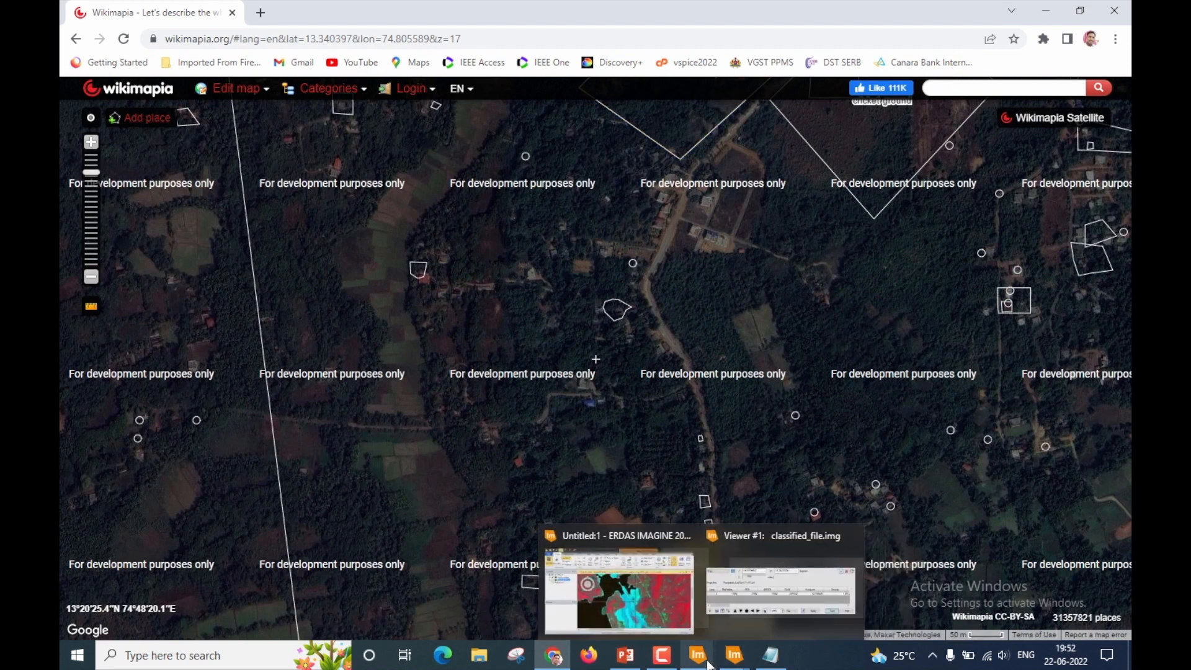
pyautogui.click(775, 586)
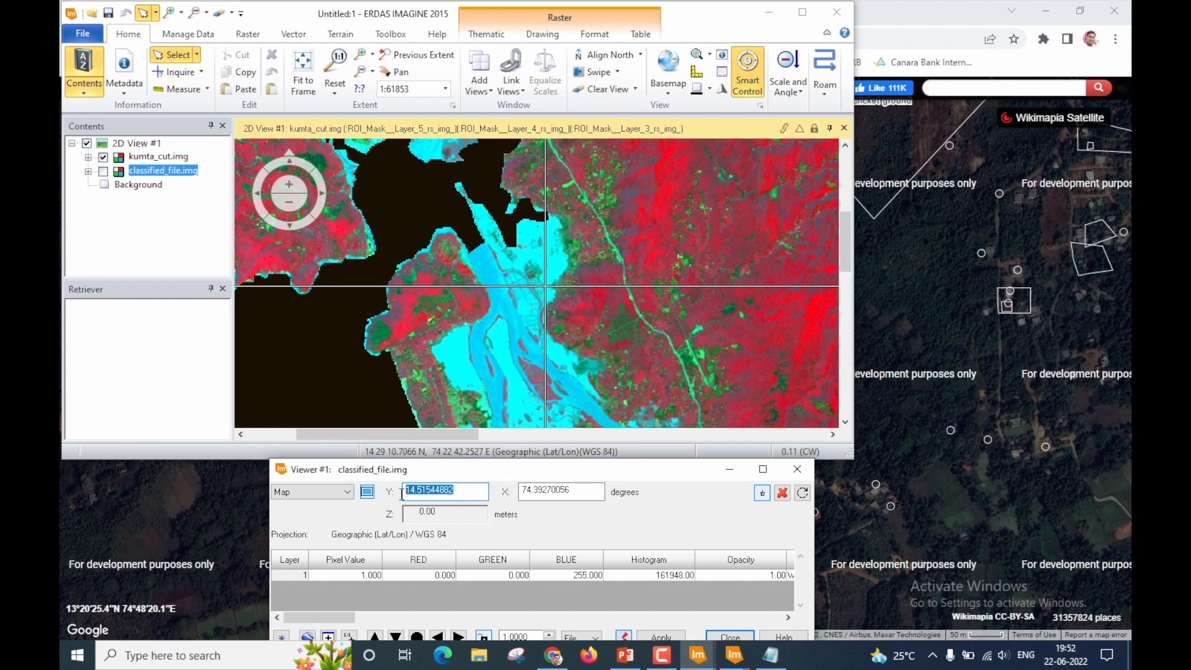
pyautogui.rightClick(428, 492)
pyautogui.click(459, 346)
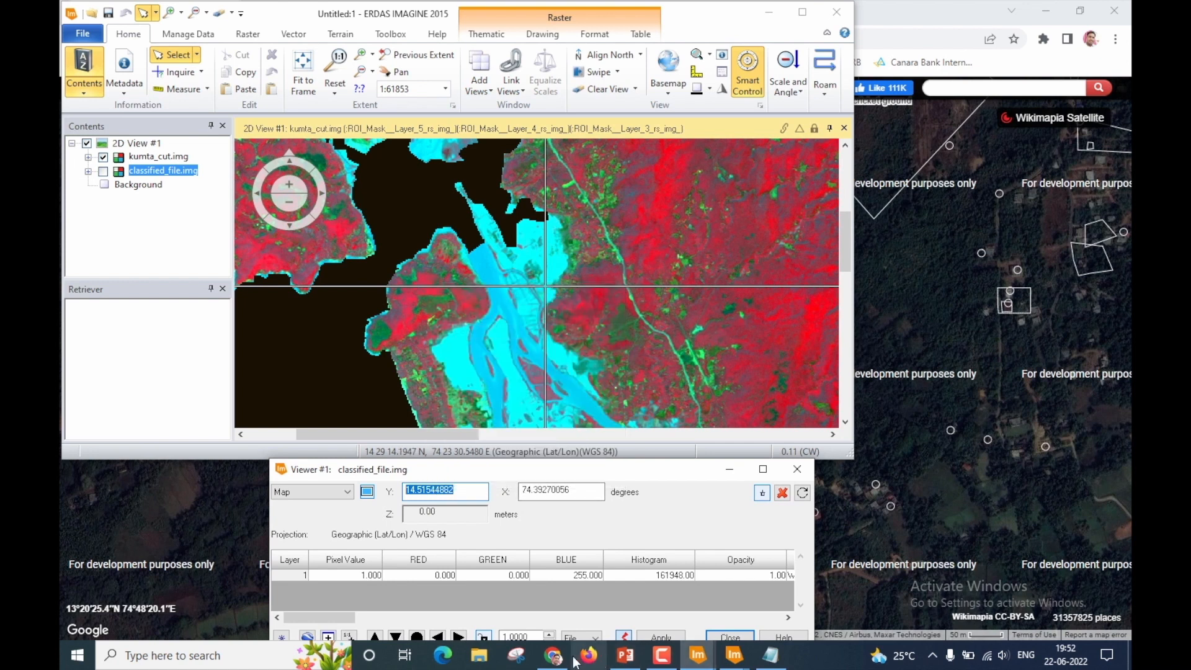
pyautogui.click(553, 655)
pyautogui.click(335, 88)
pyautogui.click(333, 38)
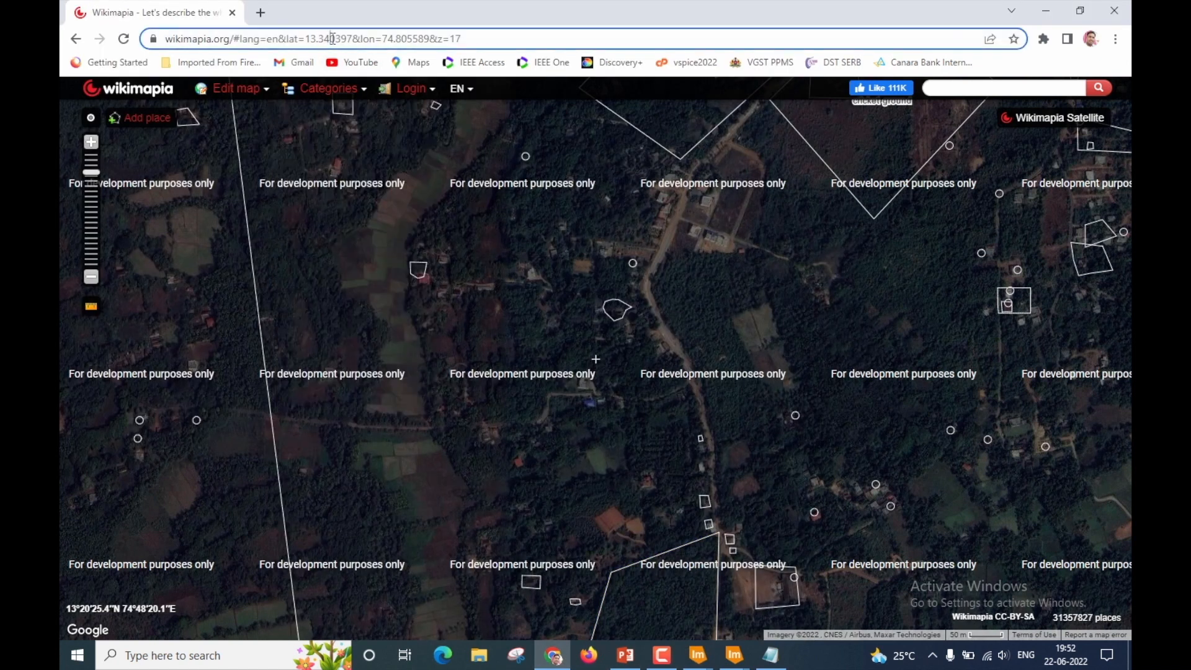
pyautogui.doubleClick(338, 39)
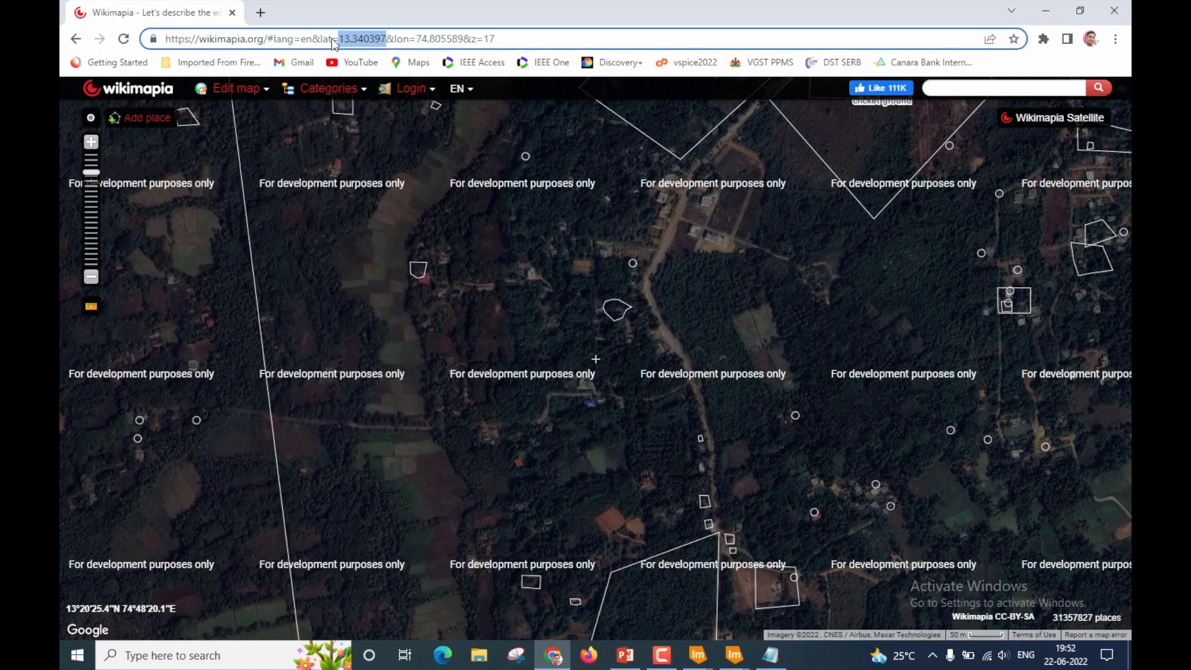
pyautogui.rightClick(367, 40)
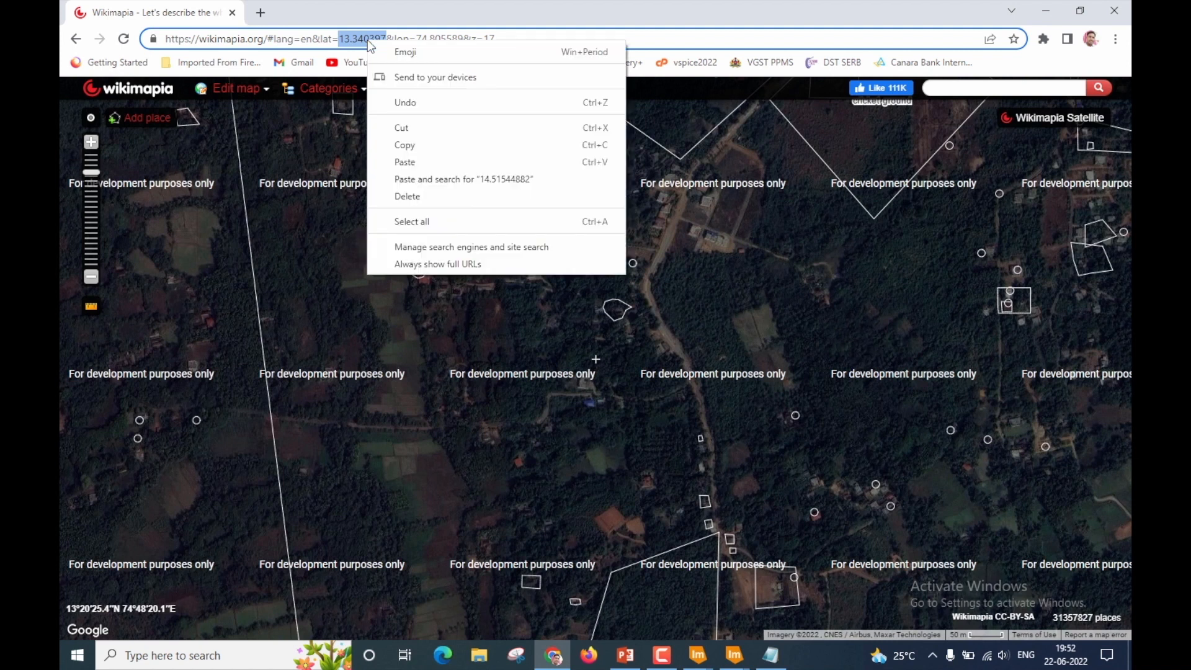
pyautogui.click(430, 160)
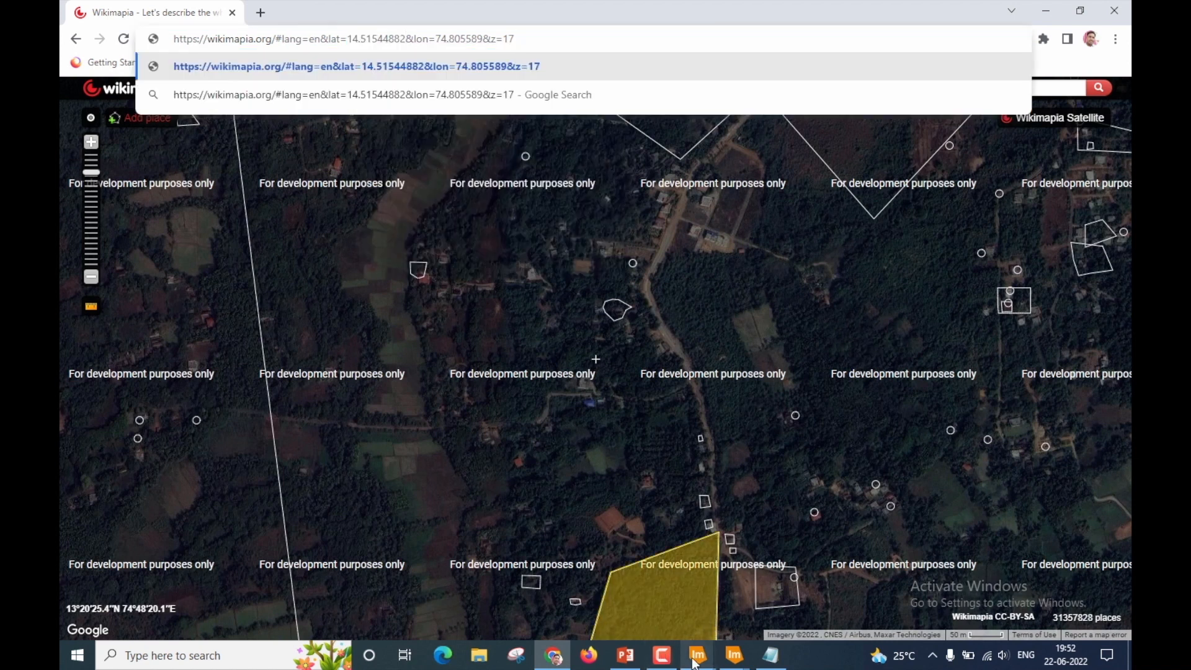
# Copy the X coordinate 74.39270056 from the Inquire cursor window into the lon value of Wikimapia's address and load that location.
pyautogui.moveTo(694, 661)
pyautogui.click(751, 598)
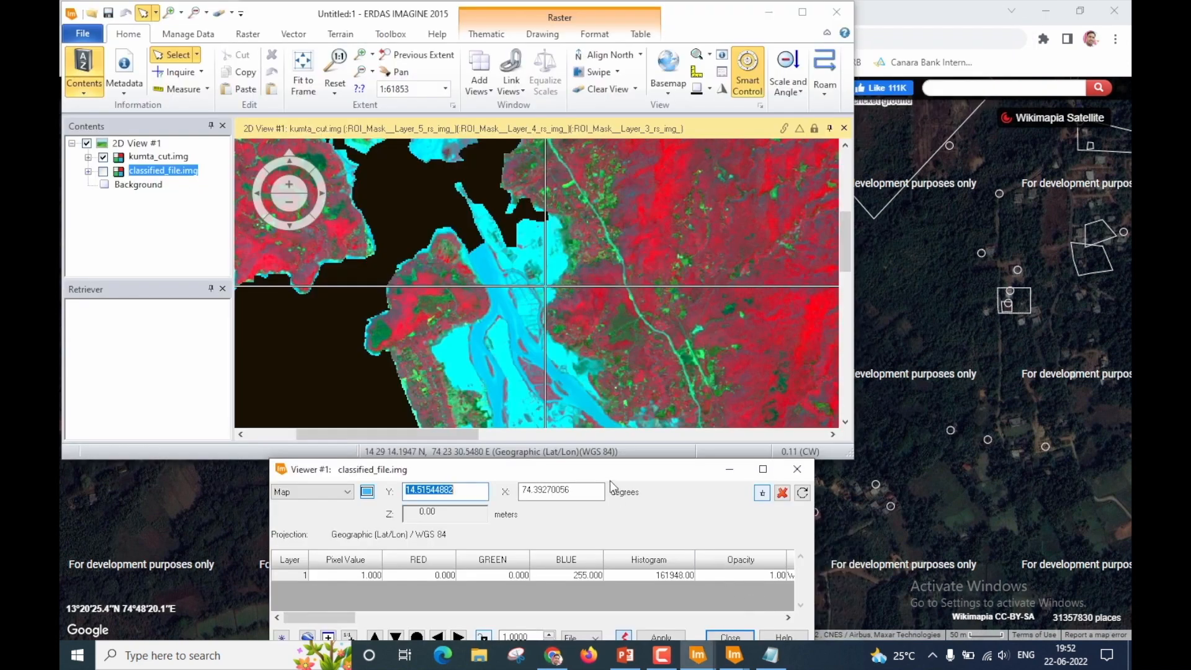
pyautogui.doubleClick(550, 491)
pyautogui.rightClick(551, 492)
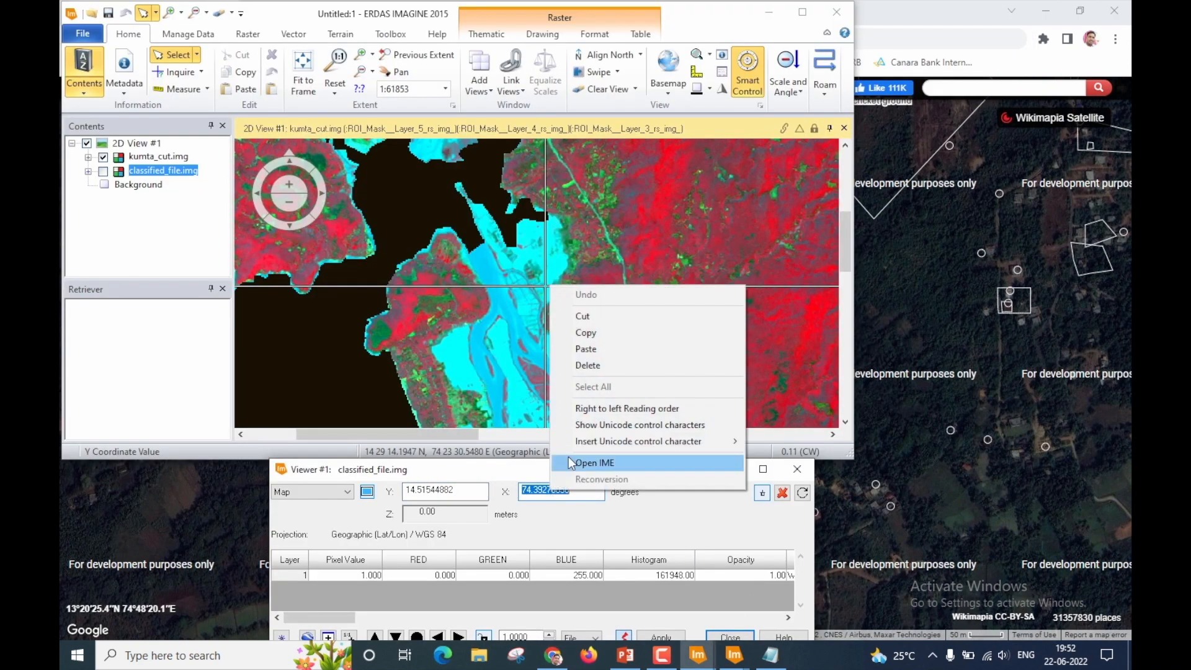
pyautogui.click(592, 335)
pyautogui.click(905, 25)
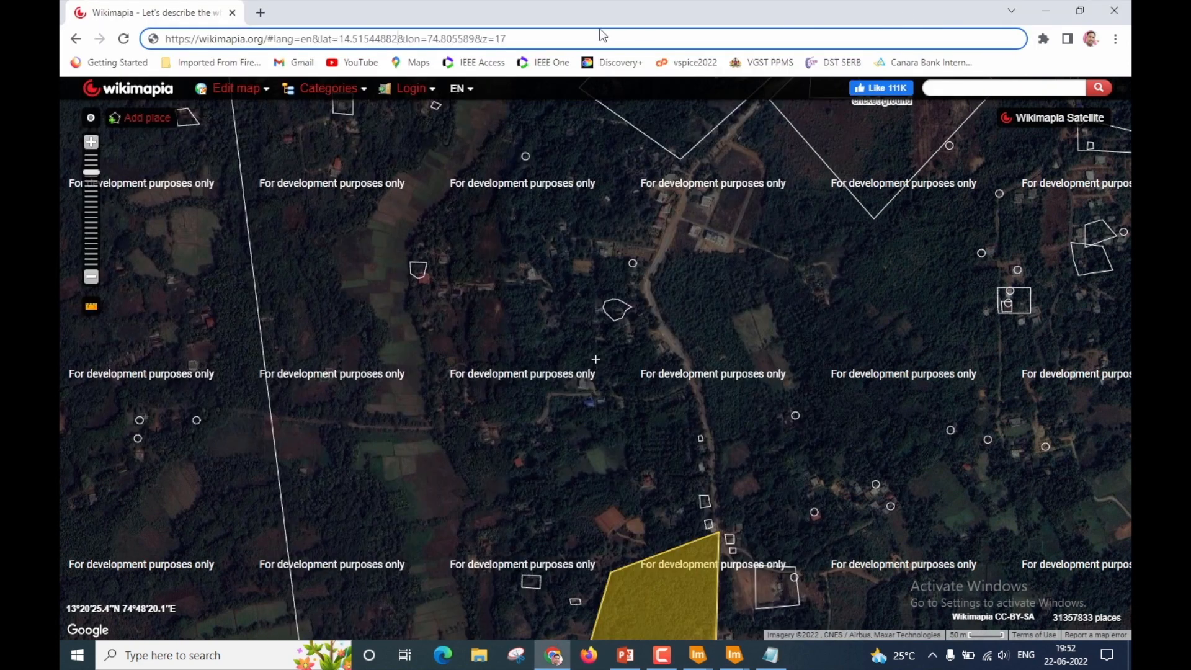
pyautogui.doubleClick(453, 39)
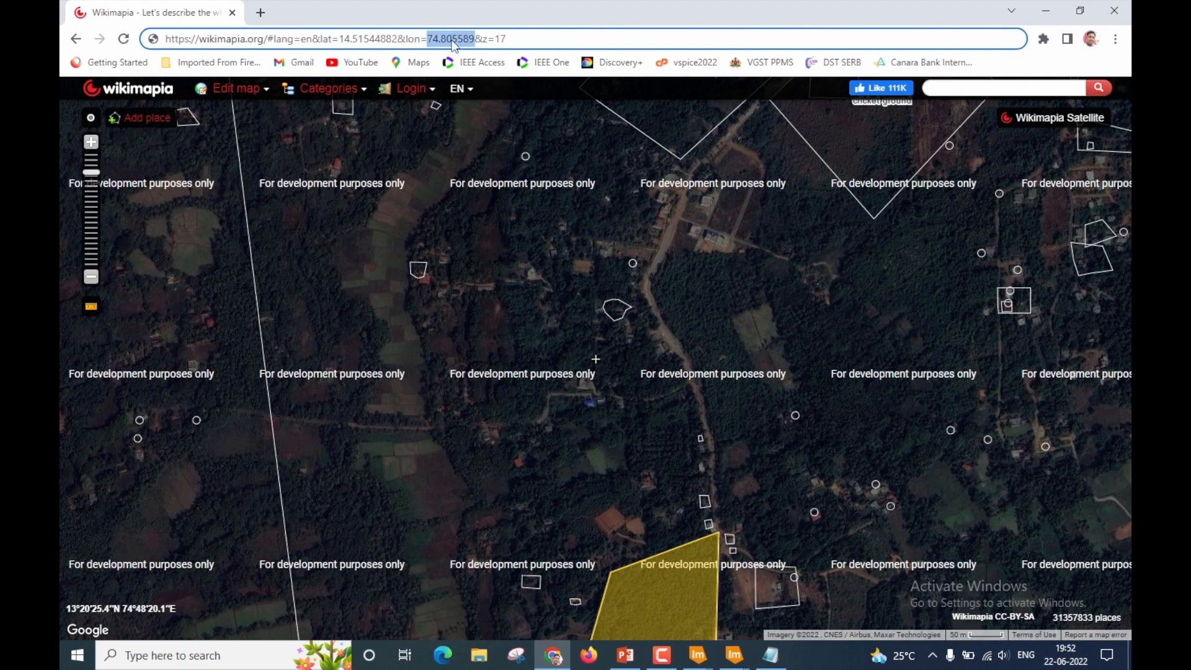
pyautogui.rightClick(453, 40)
pyautogui.click(507, 162)
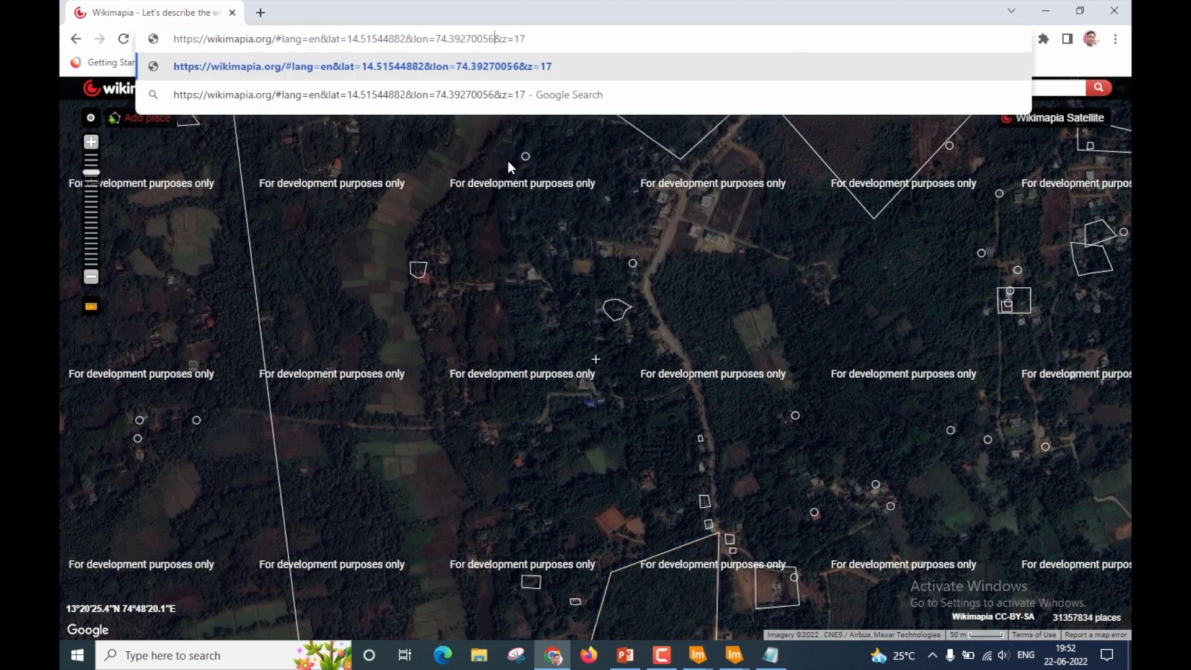
pyautogui.press('Return')
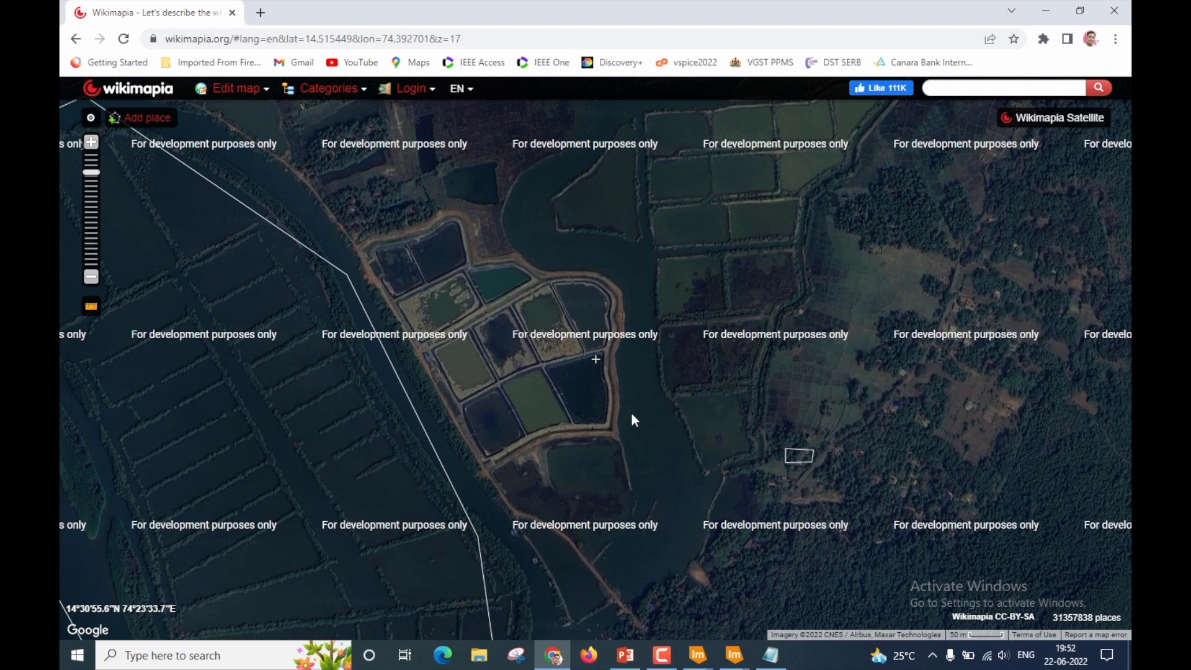
# Examine the land cover at point ID#8 close up on the satellite map, alongside the Accuracy Assessment table.
pyautogui.moveTo(611, 374); pyautogui.dragTo(609, 372)
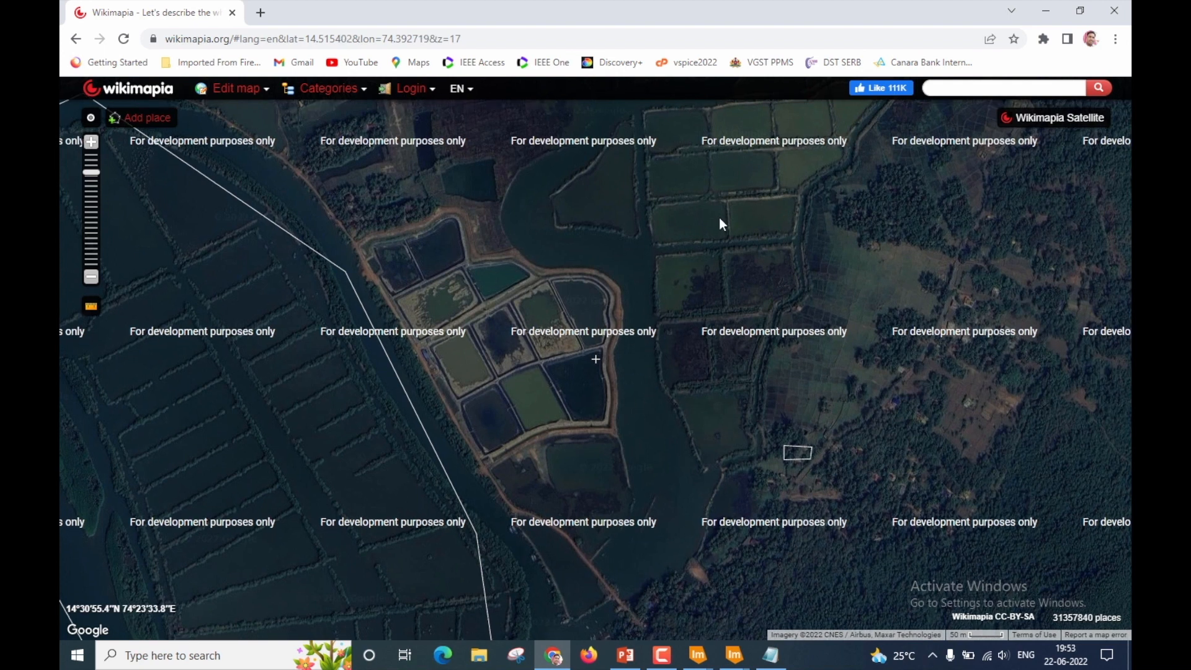
pyautogui.click(91, 144)
pyautogui.click(91, 144)
pyautogui.click(91, 144)
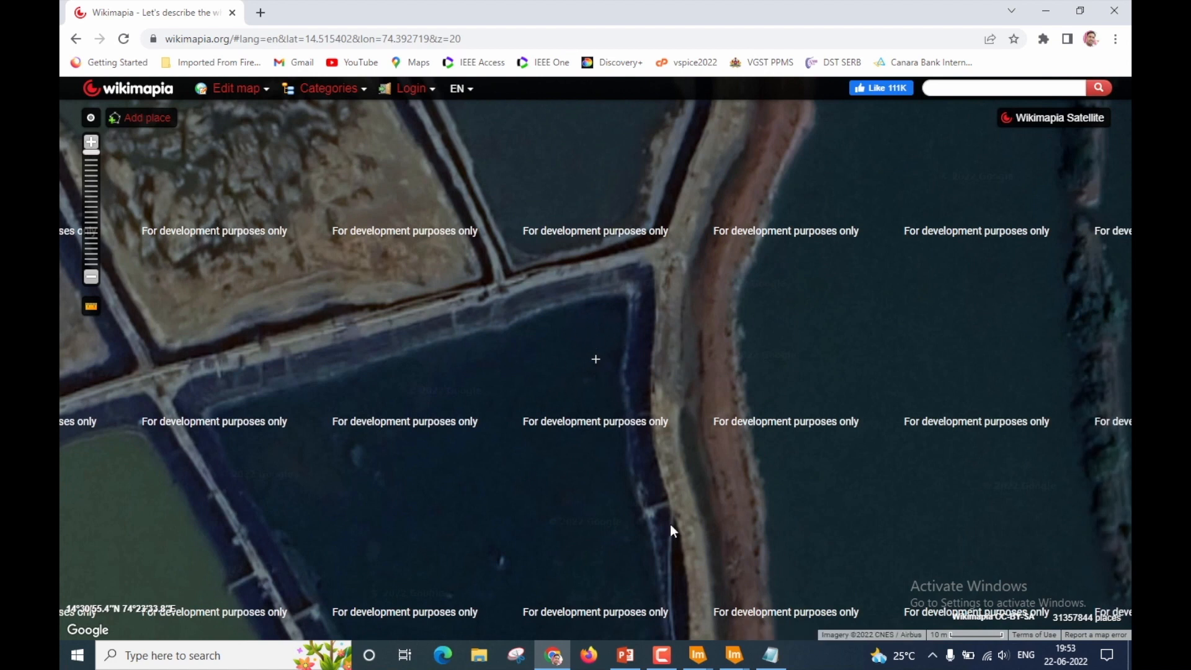
pyautogui.moveTo(727, 661)
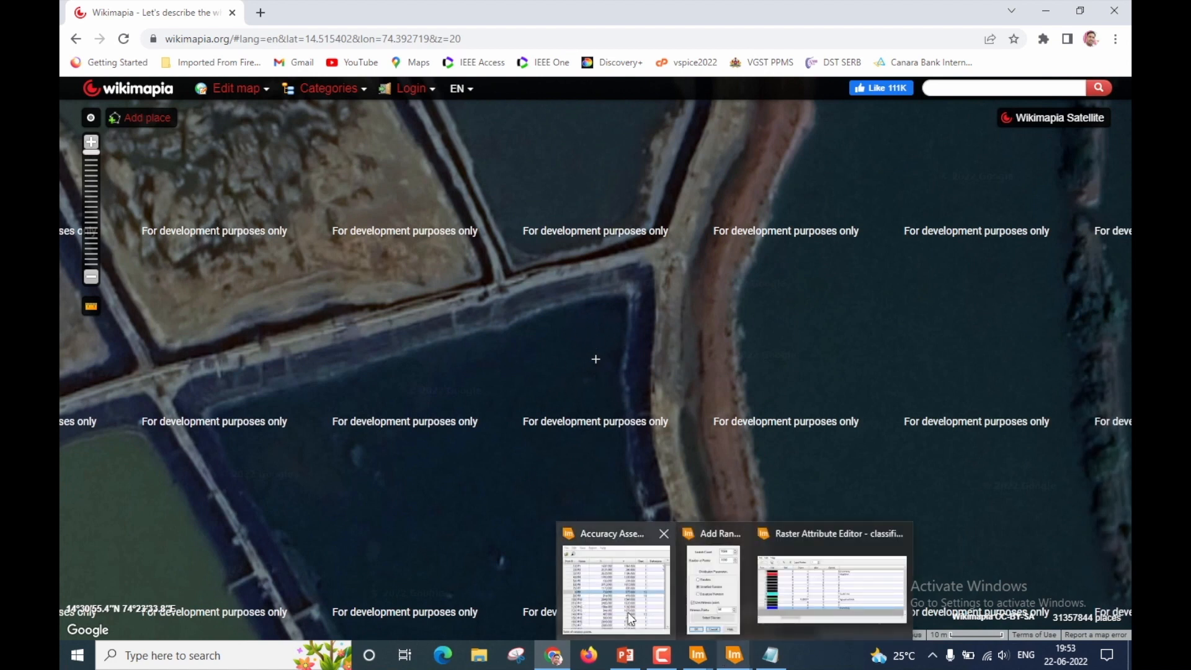
pyautogui.click(627, 613)
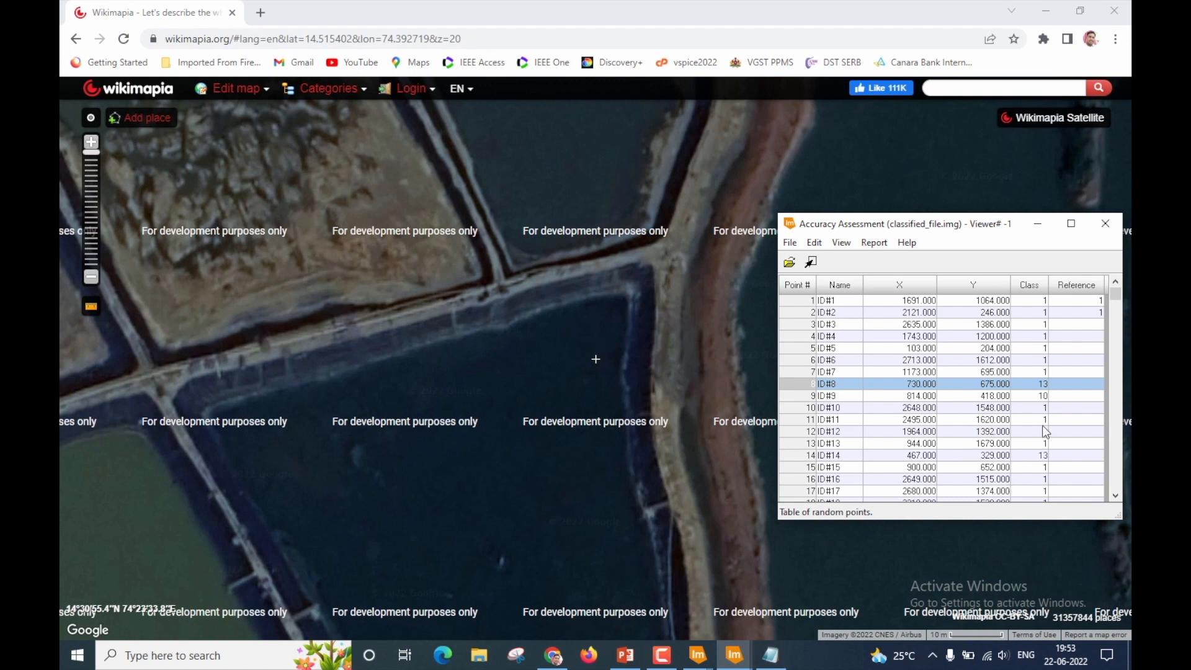
# Look up the Water Body class number in the notes and enter 13 as point ID#8's reference value.
pyautogui.click(1069, 384)
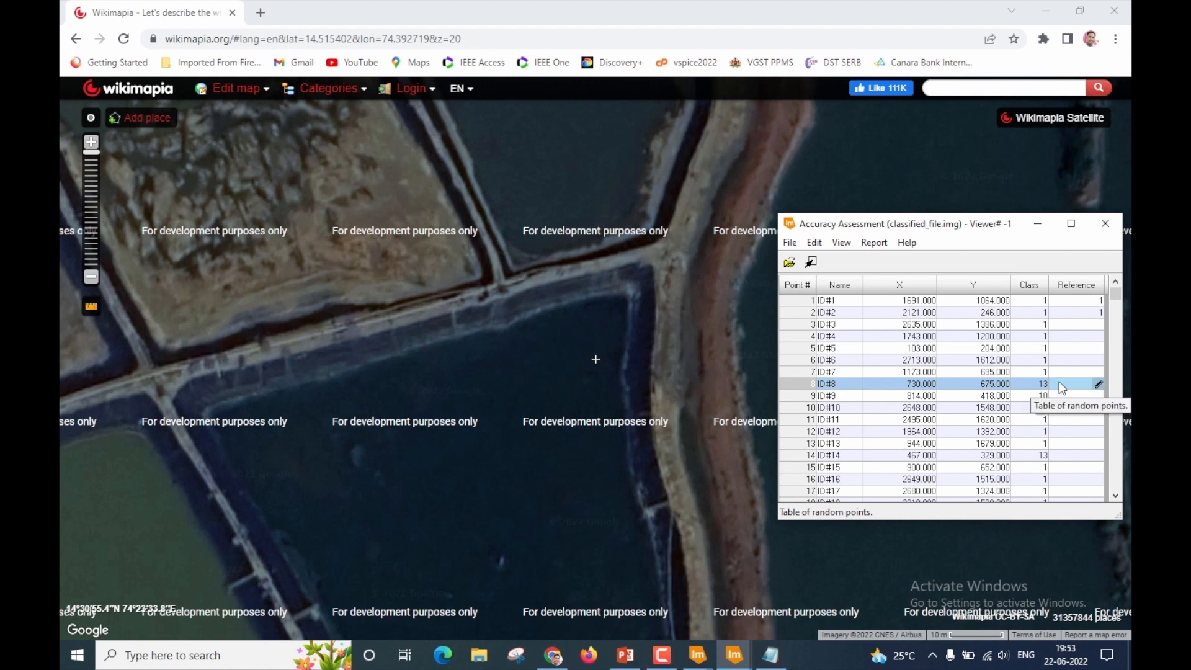
pyautogui.click(771, 655)
pyautogui.hotkey('ctrl', 'End')
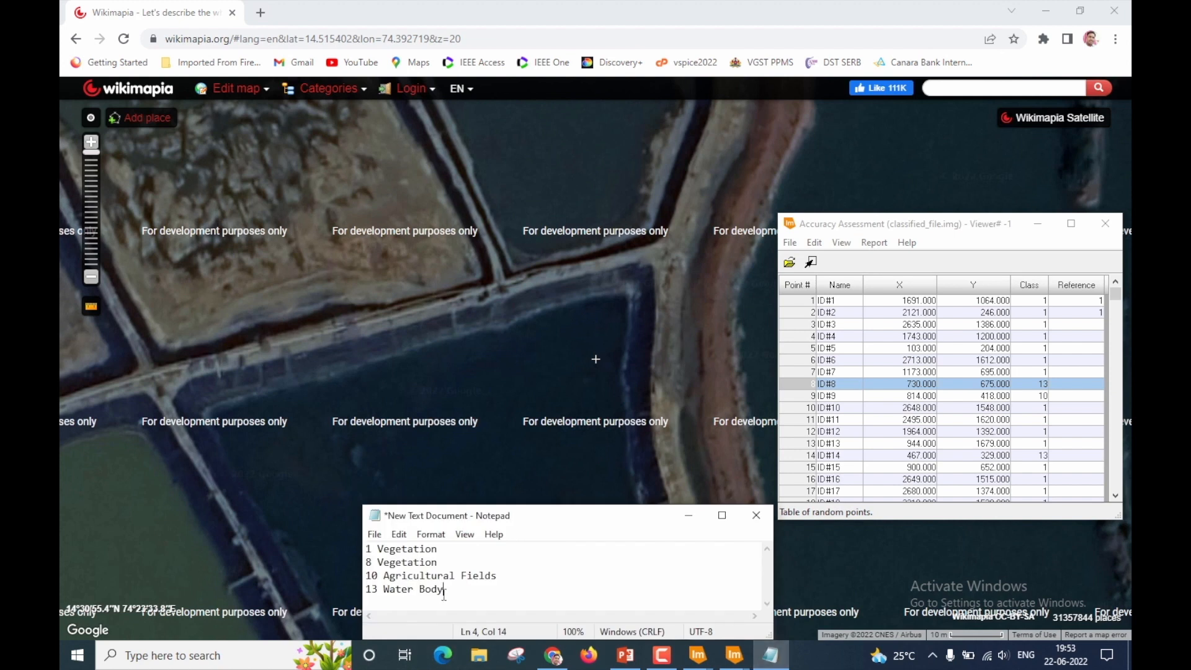
pyautogui.moveTo(380, 589); pyautogui.dragTo(364, 589)
pyautogui.click(1073, 384)
pyautogui.write('13')
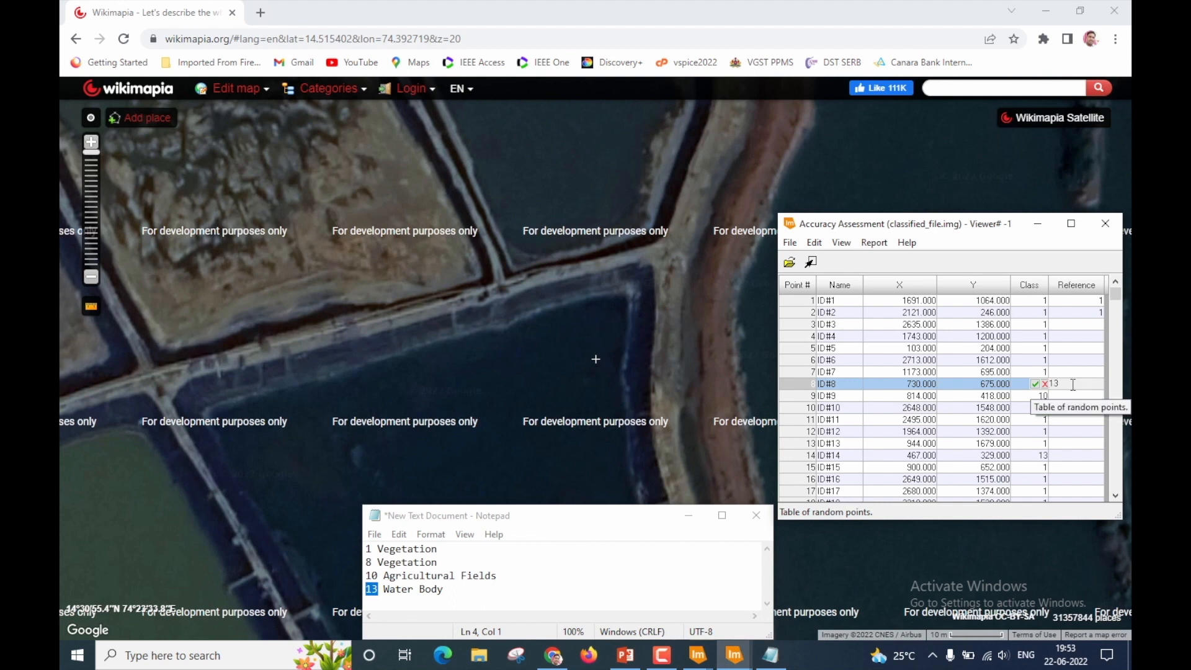
pyautogui.press('Return')
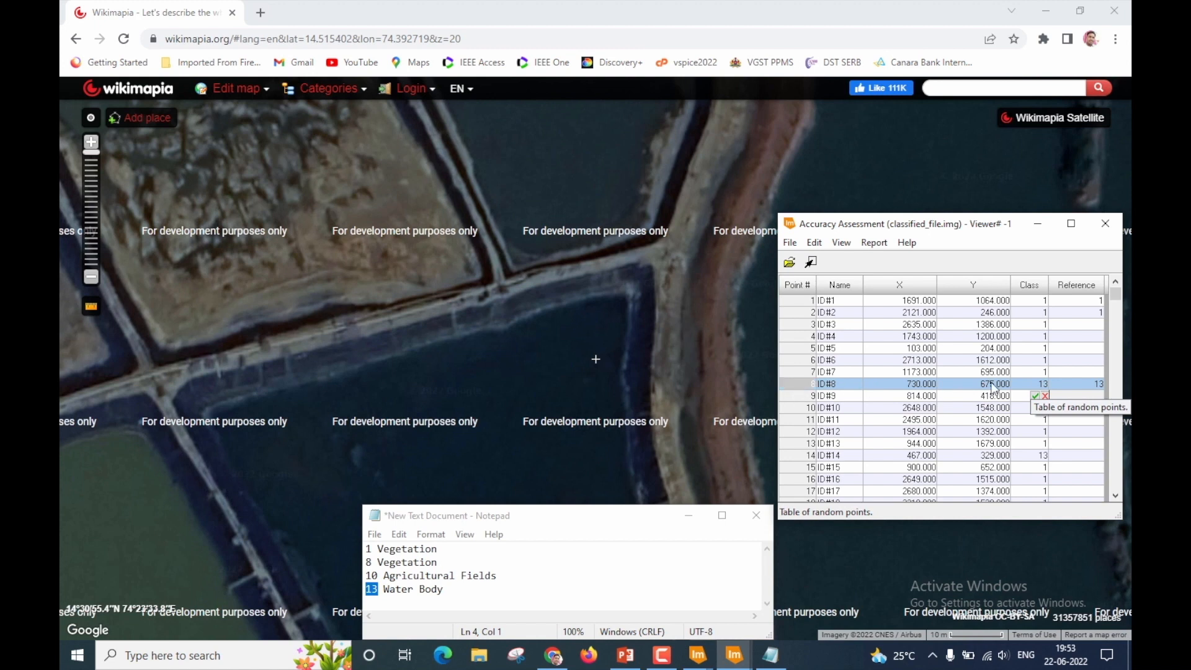
# Look through the random points down to the end of the table, then delete points ID#10 through ID#15.
pyautogui.scroll(-2, 993, 387)
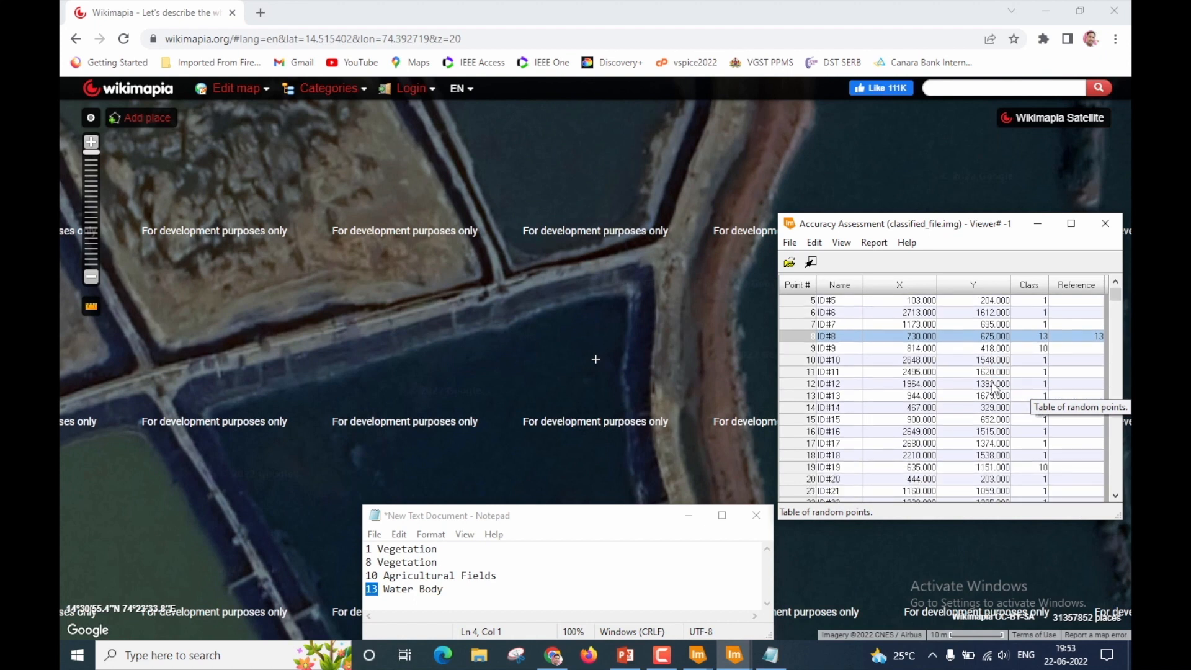
pyautogui.moveTo(1113, 295); pyautogui.dragTo(1120, 490)
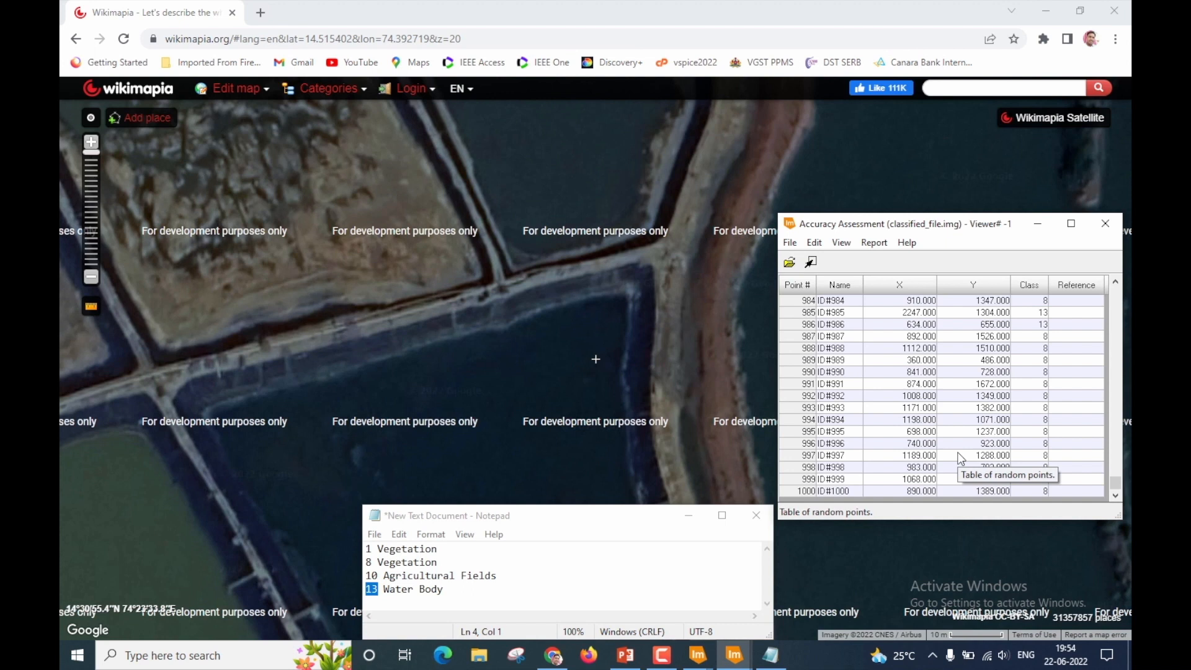
pyautogui.click(1078, 432)
pyautogui.moveTo(1115, 483); pyautogui.dragTo(1124, 282)
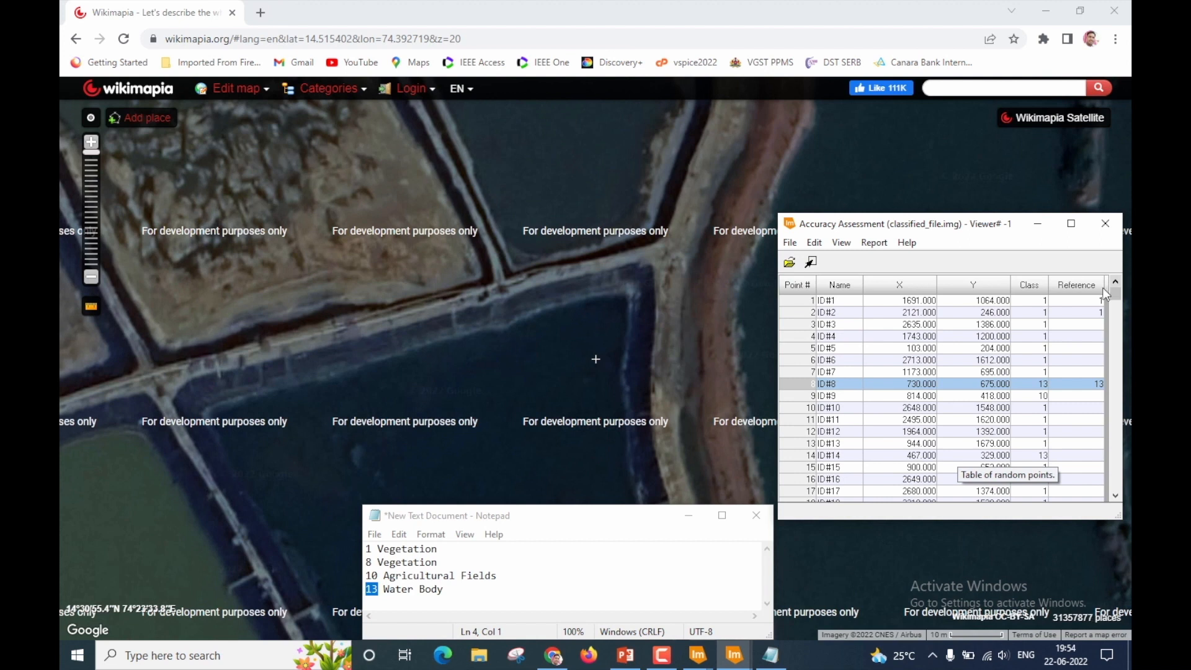
pyautogui.click(802, 409)
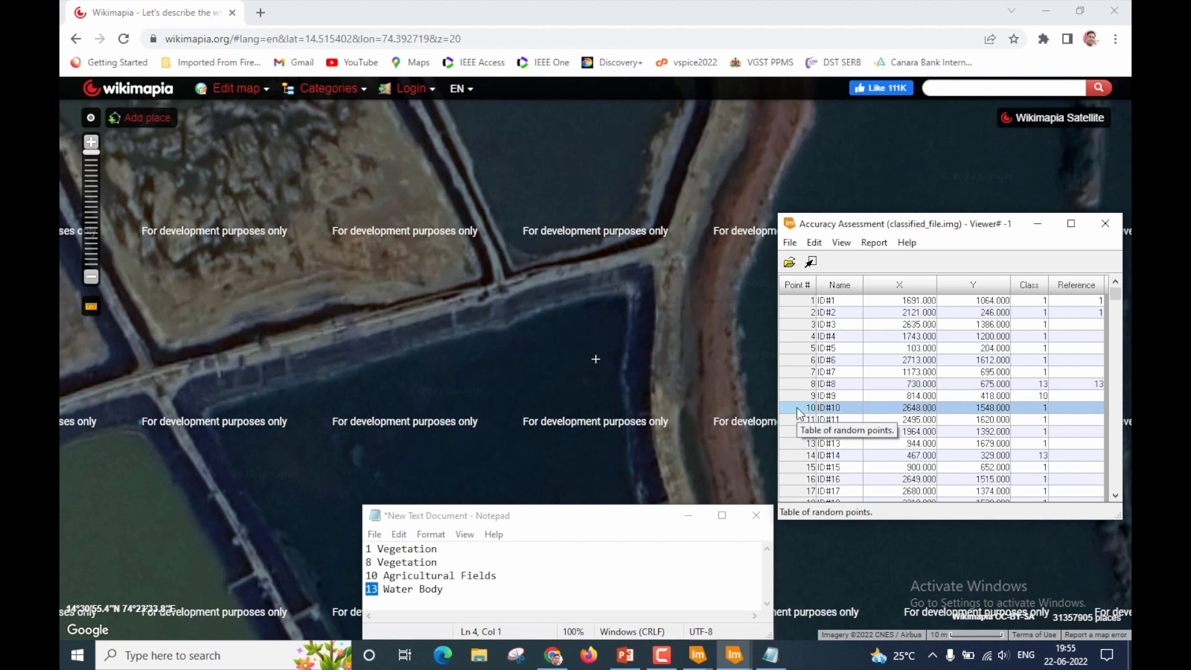
pyautogui.moveTo(797, 407); pyautogui.dragTo(803, 464)
pyautogui.rightClick(800, 464)
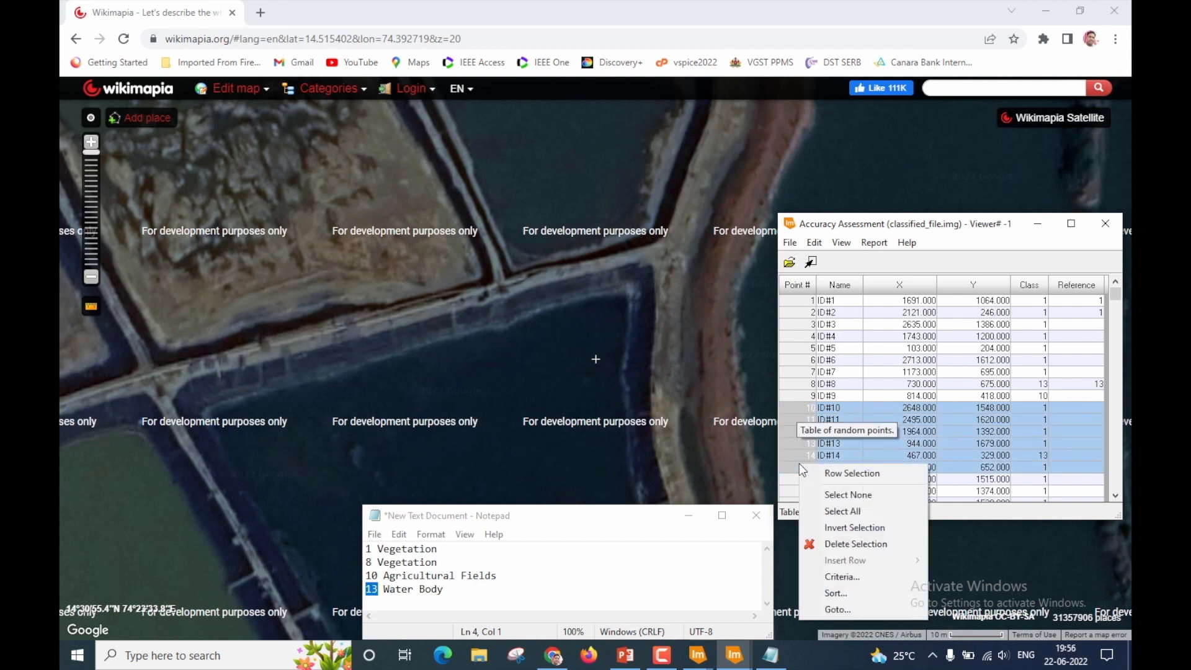
pyautogui.click(844, 544)
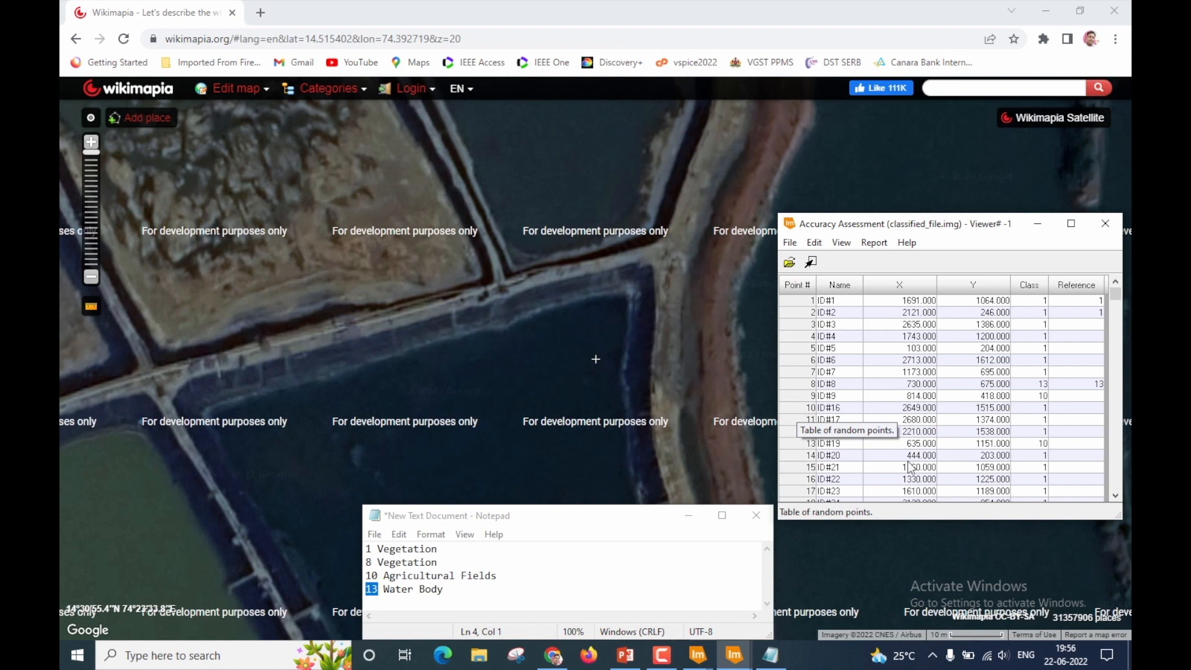
# Delete every random point after ID#21, keeping only the first 15 rows of the accuracy assessment table.
pyautogui.click(792, 336)
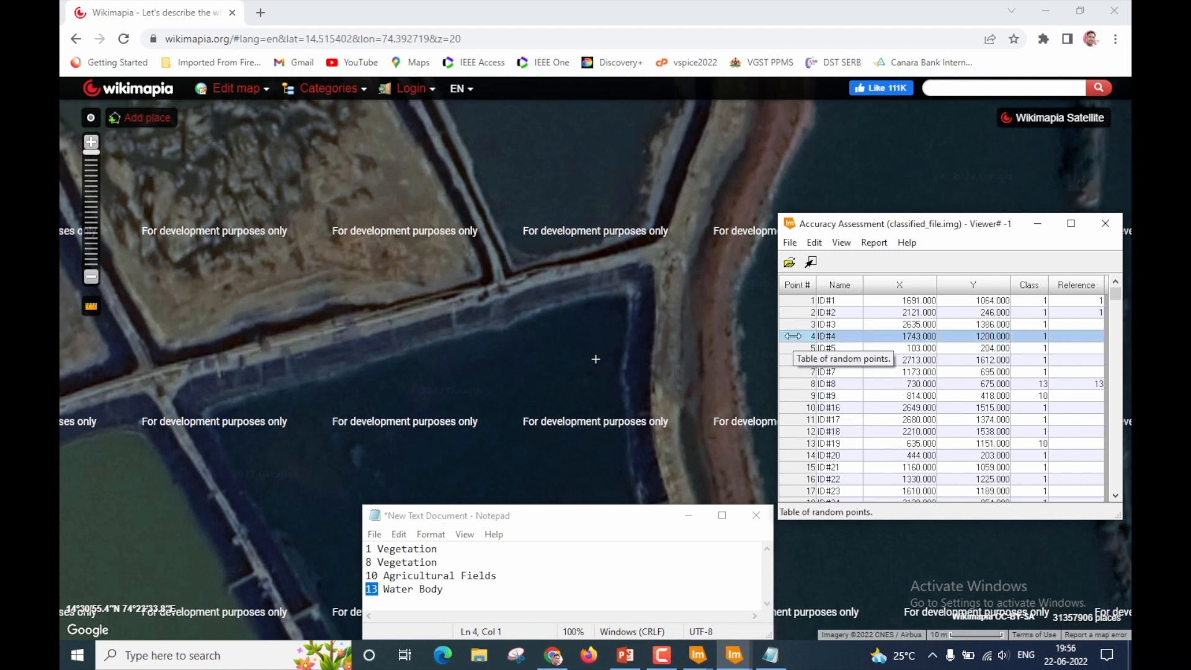
pyautogui.rightClick(793, 336)
pyautogui.click(821, 384)
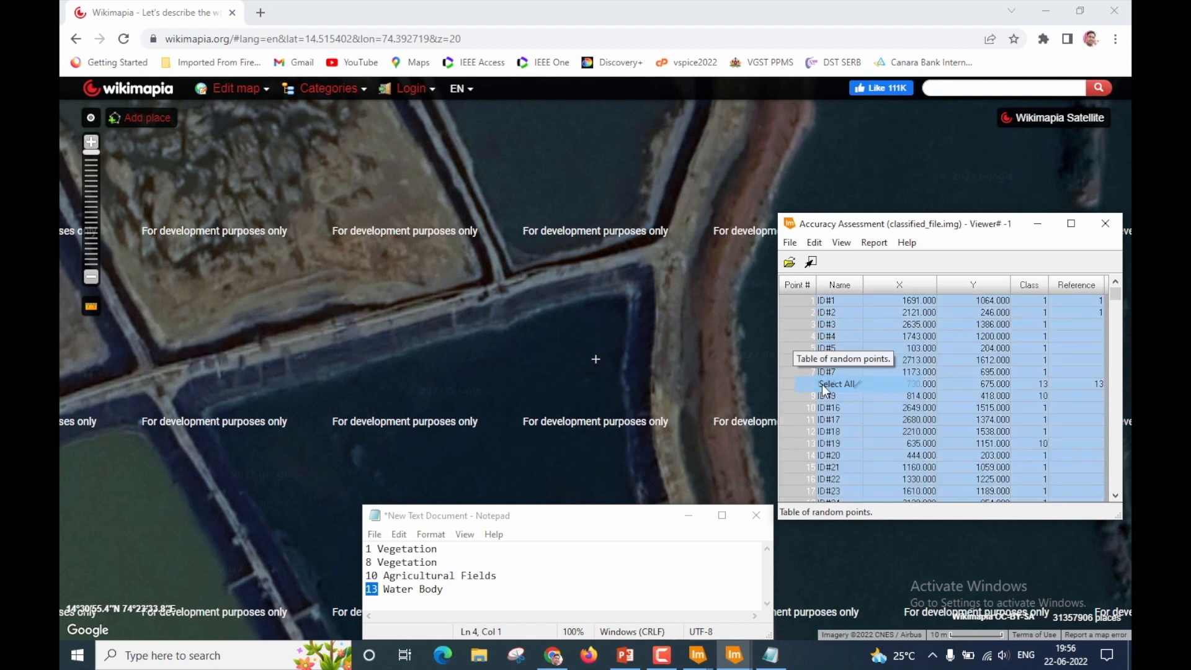
pyautogui.keyDown('ctrl'); pyautogui.click(800, 303); pyautogui.keyUp('ctrl')
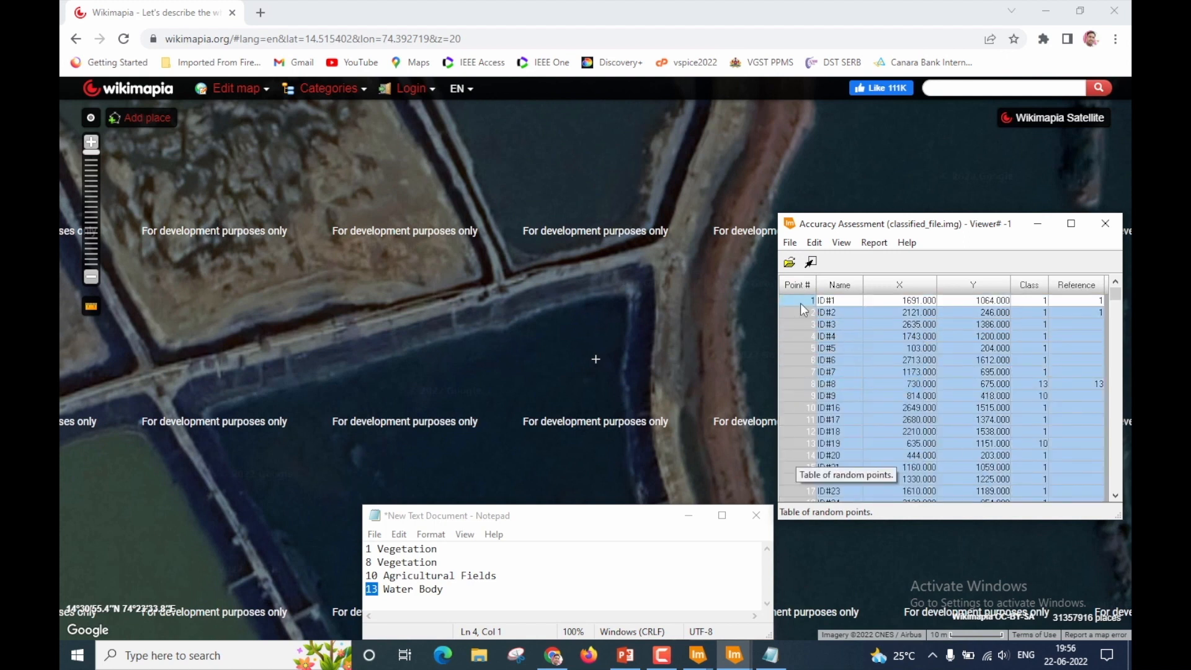
pyautogui.keyDown('ctrl'); pyautogui.click(804, 314); pyautogui.keyUp('ctrl')
pyautogui.keyDown('ctrl'); pyautogui.click(800, 323); pyautogui.keyUp('ctrl')
pyautogui.keyDown('ctrl'); pyautogui.click(803, 336); pyautogui.keyUp('ctrl')
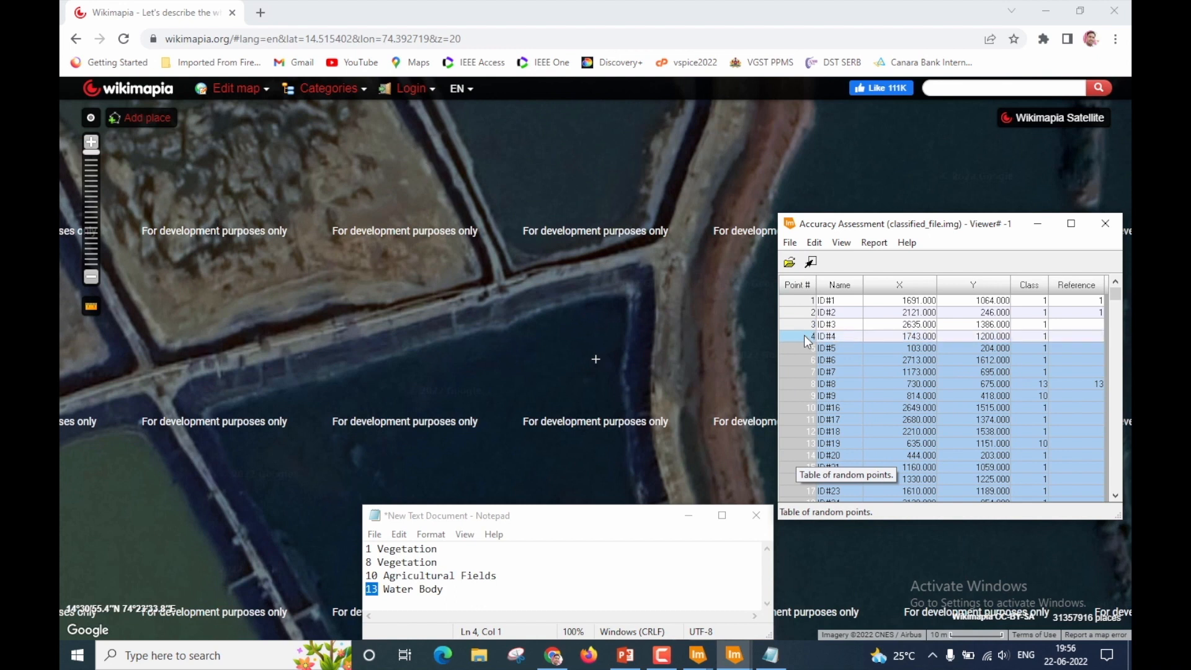
pyautogui.keyDown('ctrl'); pyautogui.click(801, 348); pyautogui.keyUp('ctrl')
pyautogui.keyDown('ctrl'); pyautogui.click(799, 360); pyautogui.keyUp('ctrl')
pyautogui.keyDown('ctrl'); pyautogui.click(797, 372); pyautogui.keyUp('ctrl')
pyautogui.keyDown('ctrl'); pyautogui.click(798, 384); pyautogui.keyUp('ctrl')
pyautogui.keyDown('ctrl'); pyautogui.click(799, 396); pyautogui.keyUp('ctrl')
pyautogui.keyDown('ctrl'); pyautogui.click(799, 407); pyautogui.keyUp('ctrl')
pyautogui.keyDown('ctrl'); pyautogui.click(798, 420); pyautogui.keyUp('ctrl')
pyautogui.keyDown('ctrl'); pyautogui.click(797, 431); pyautogui.keyUp('ctrl')
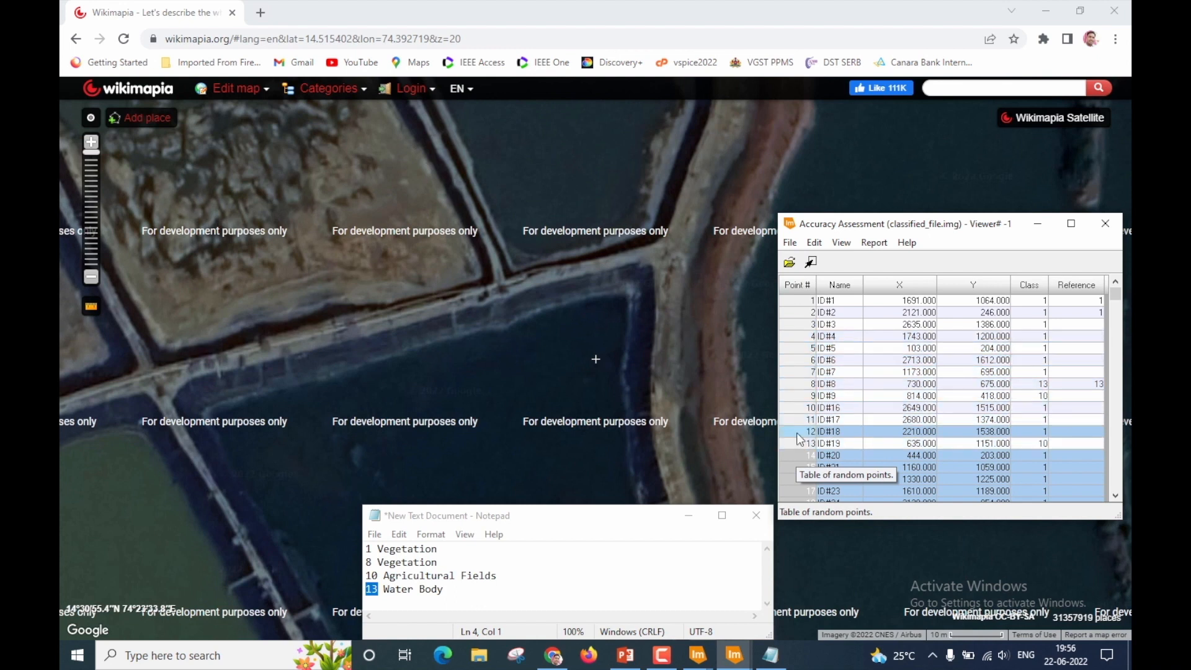
pyautogui.keyDown('ctrl'); pyautogui.click(798, 442); pyautogui.keyUp('ctrl')
pyautogui.keyDown('ctrl'); pyautogui.click(797, 455); pyautogui.keyUp('ctrl')
pyautogui.keyDown('ctrl'); pyautogui.click(797, 468); pyautogui.keyUp('ctrl')
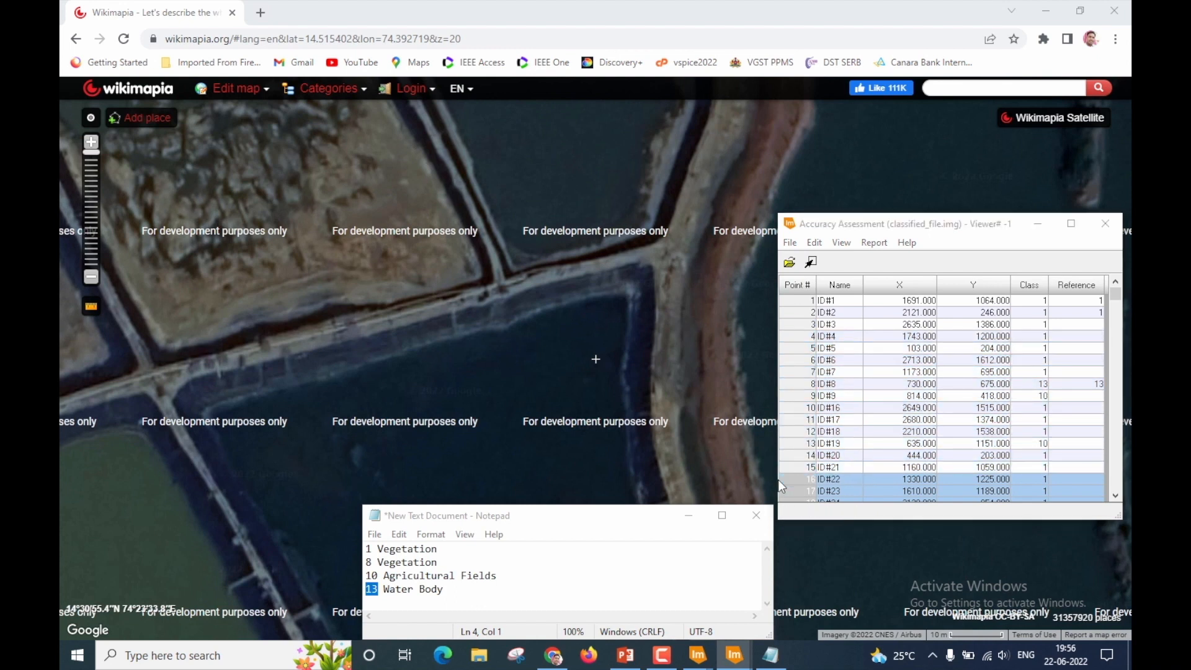
pyautogui.scroll(-1, 826, 448)
pyautogui.scroll(-1, 826, 448)
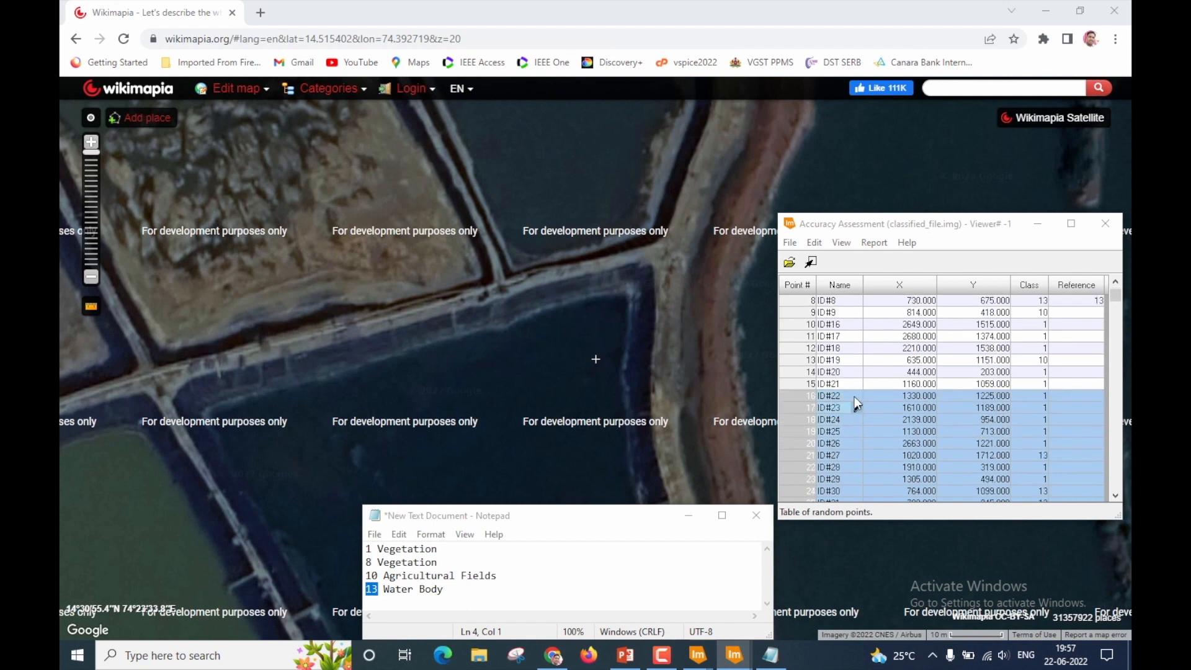
pyautogui.rightClick(799, 441)
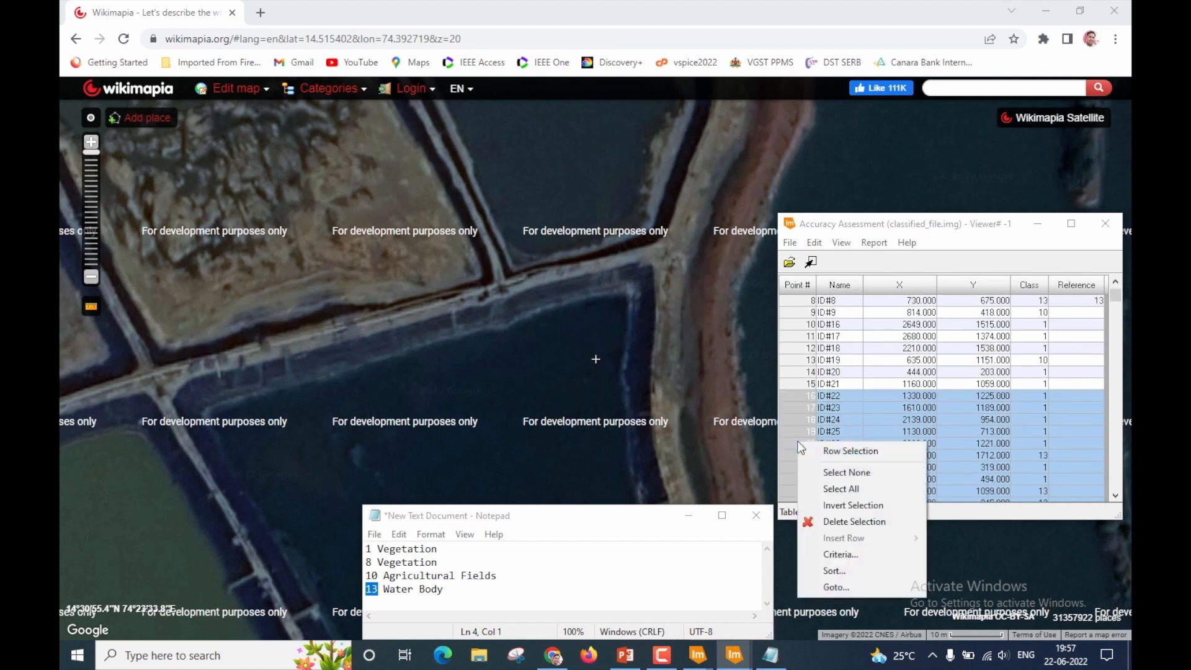
pyautogui.click(848, 523)
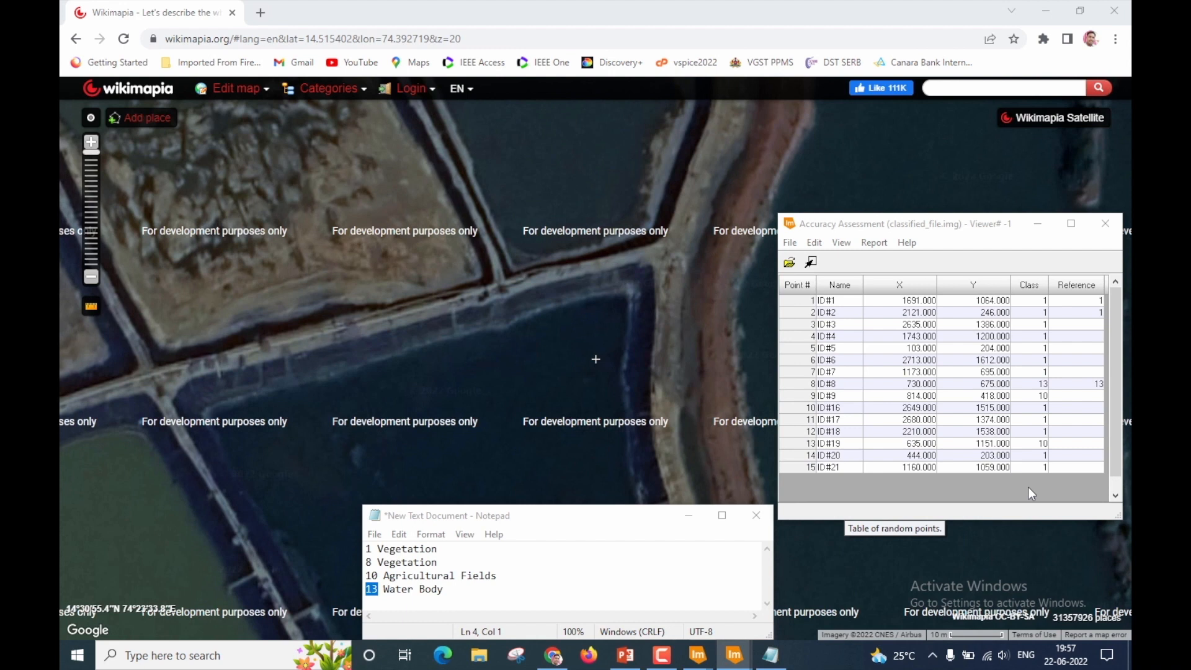
# Enter 1 as the reference value for each of the points ID#3 through ID#7.
pyautogui.click(1096, 323)
pyautogui.write('1')
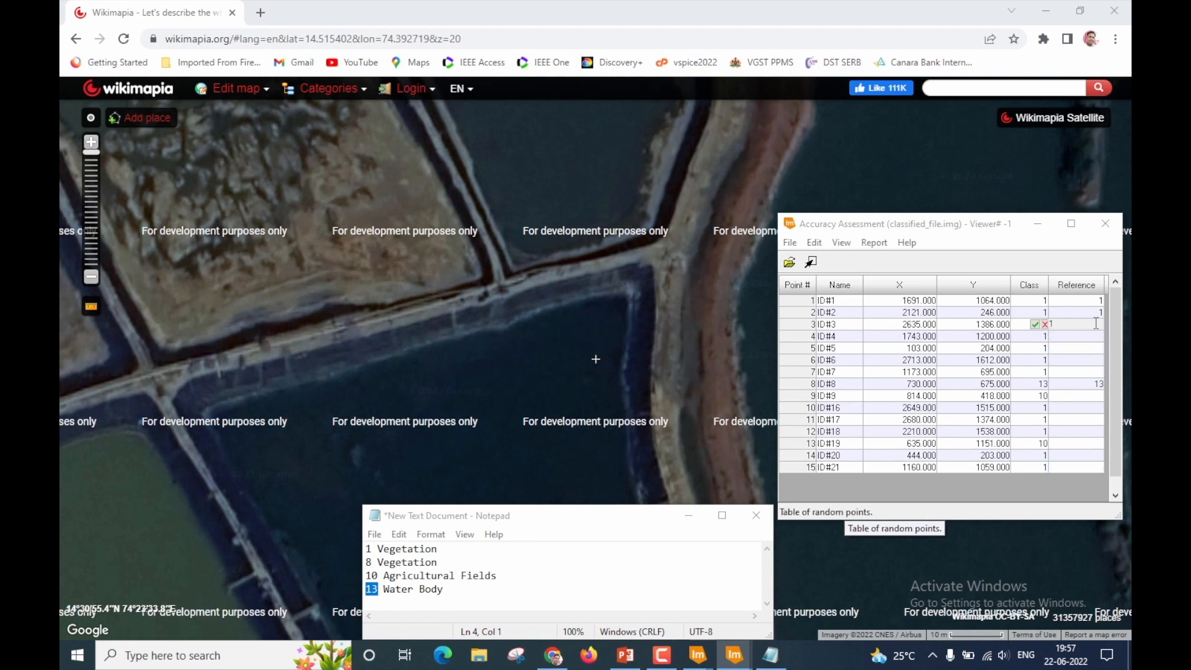
pyautogui.press('Return')
pyautogui.write('1')
pyautogui.press('Return')
pyautogui.write('1')
pyautogui.press('Return')
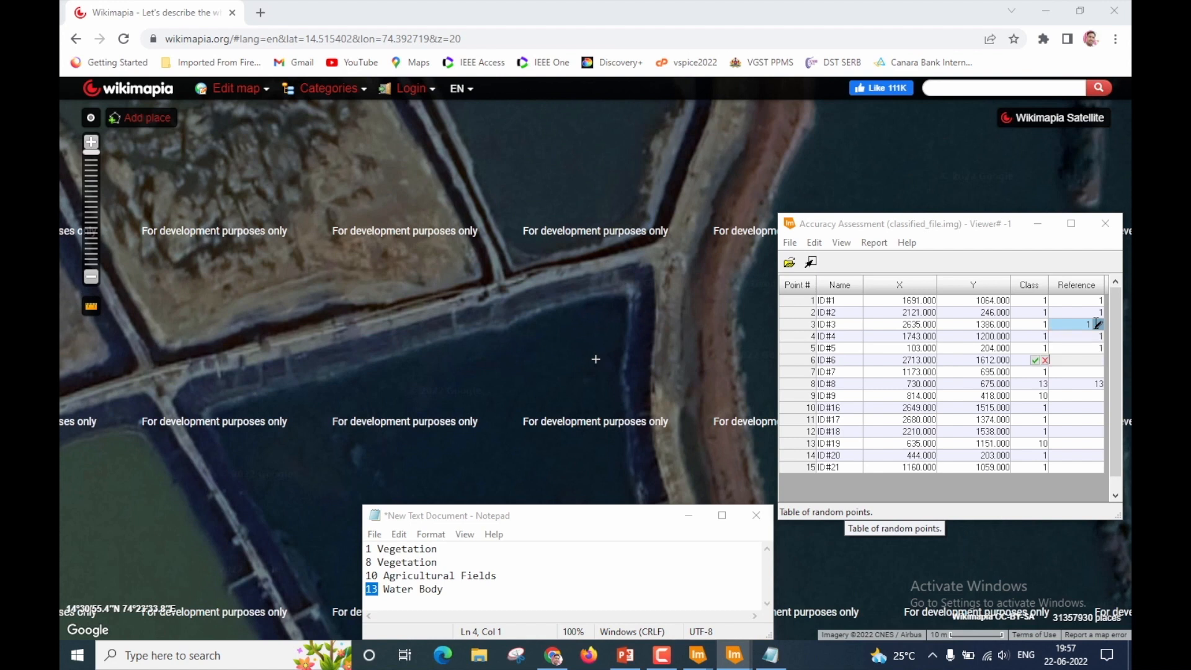
pyautogui.write('1')
pyautogui.press('Return')
pyautogui.write('1')
pyautogui.press('Return')
# Leave ID#8 as is, enter reference value 10 for point ID#9 and 1 for points ID#16, ID#17 and ID#18.
pyautogui.press('Return')
pyautogui.write('10')
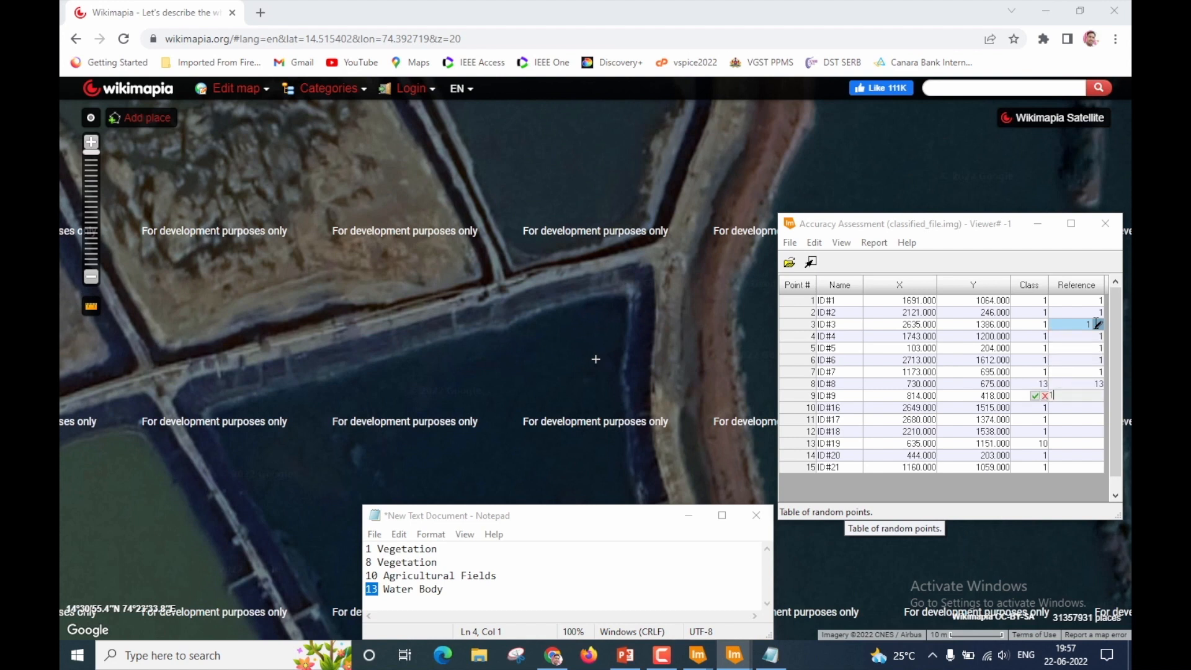
pyautogui.press('Return')
pyautogui.write('1')
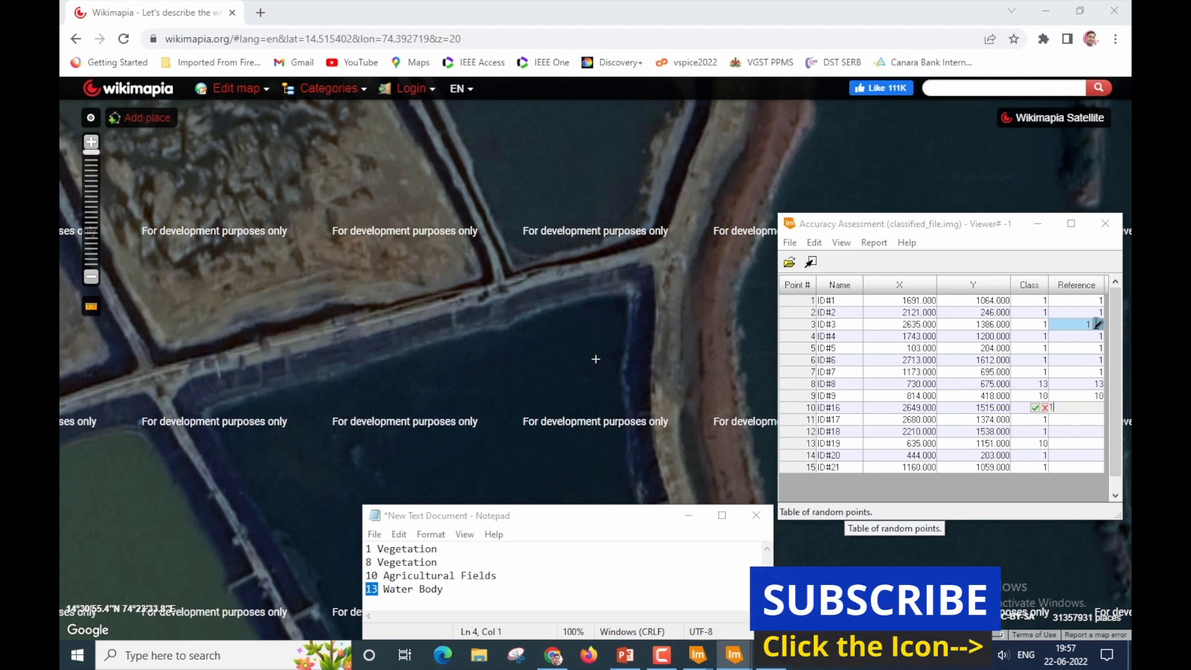
pyautogui.press('Return')
pyautogui.write('1')
pyautogui.press('Return')
pyautogui.write('1')
pyautogui.press('Return')
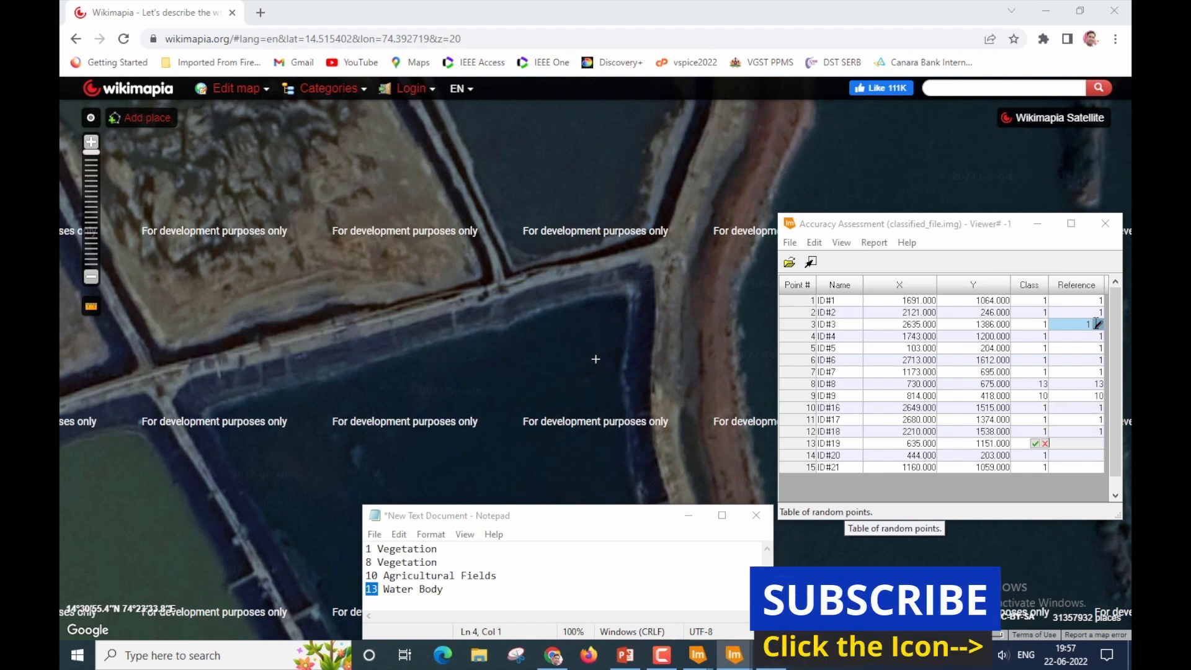
# Enter the Vegetation class number 1 as the reference value for points ID#19, ID#20 and ID#21.
pyautogui.click(789, 444)
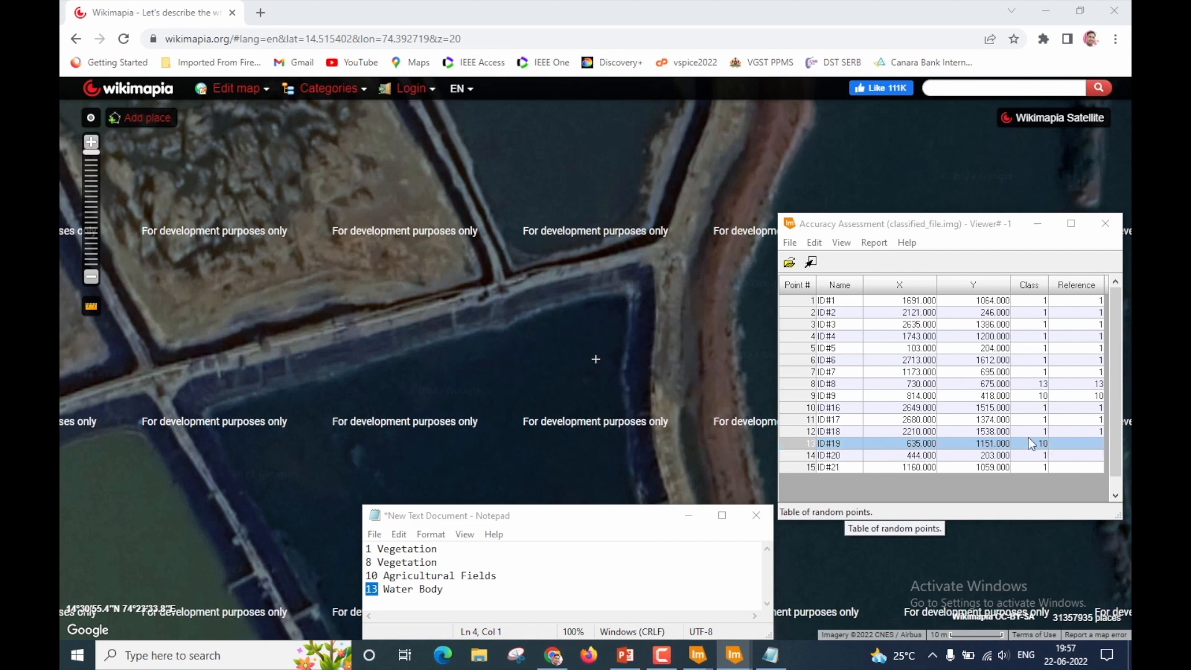
pyautogui.click(1077, 444)
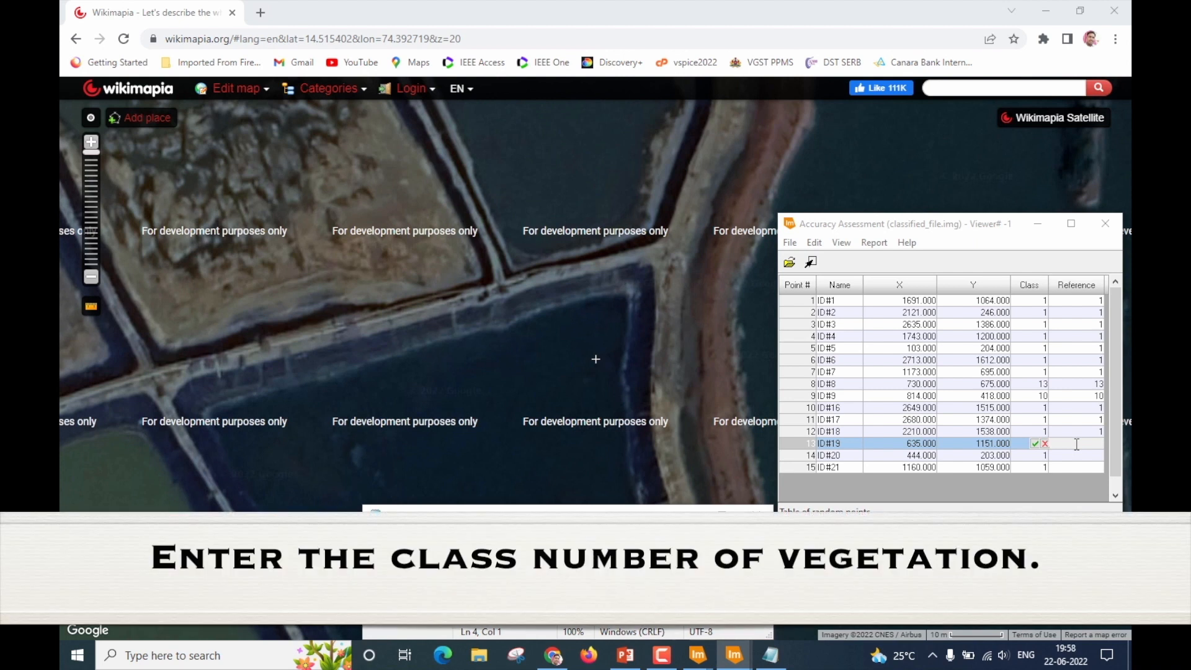
pyautogui.write('1')
pyautogui.press('Return')
pyautogui.write('1')
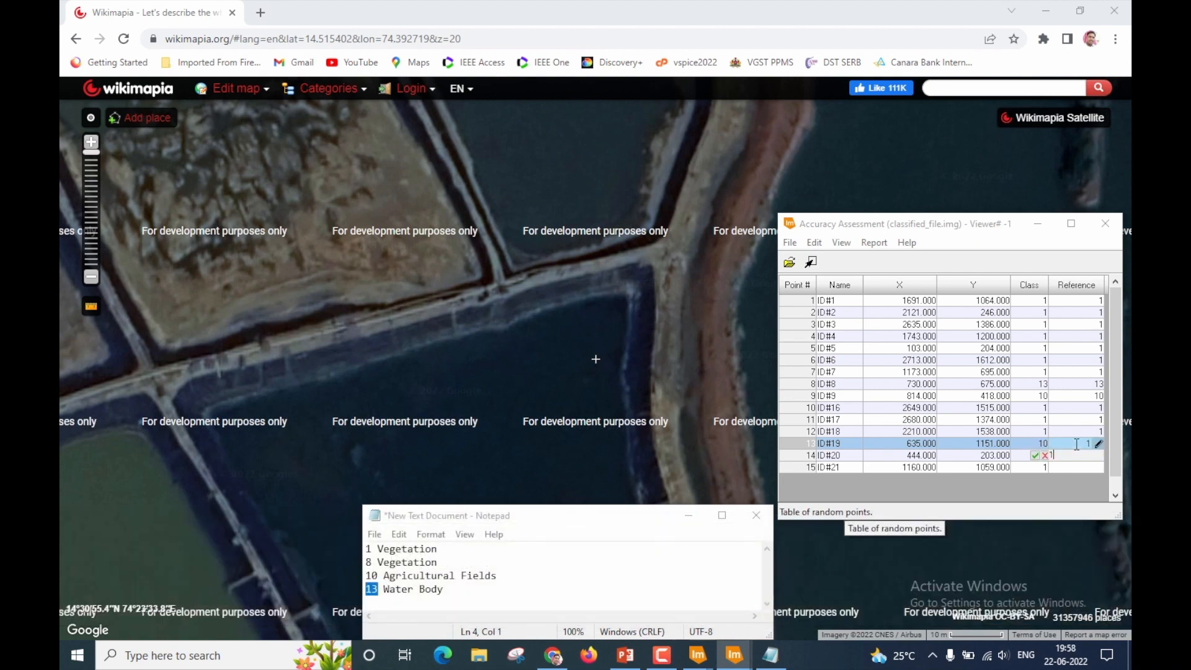
pyautogui.press('Return')
pyautogui.write('1')
pyautogui.press('Return')
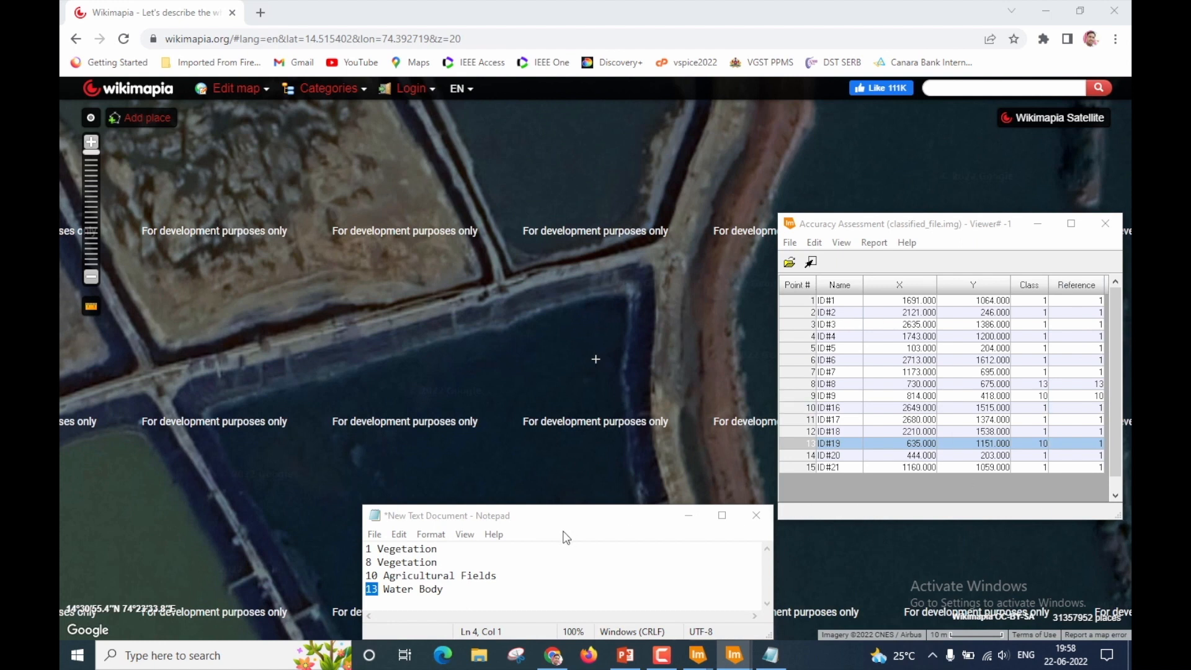
# Change the label of class 8 in the notes to Barren Land and save the notes.
pyautogui.click(546, 521)
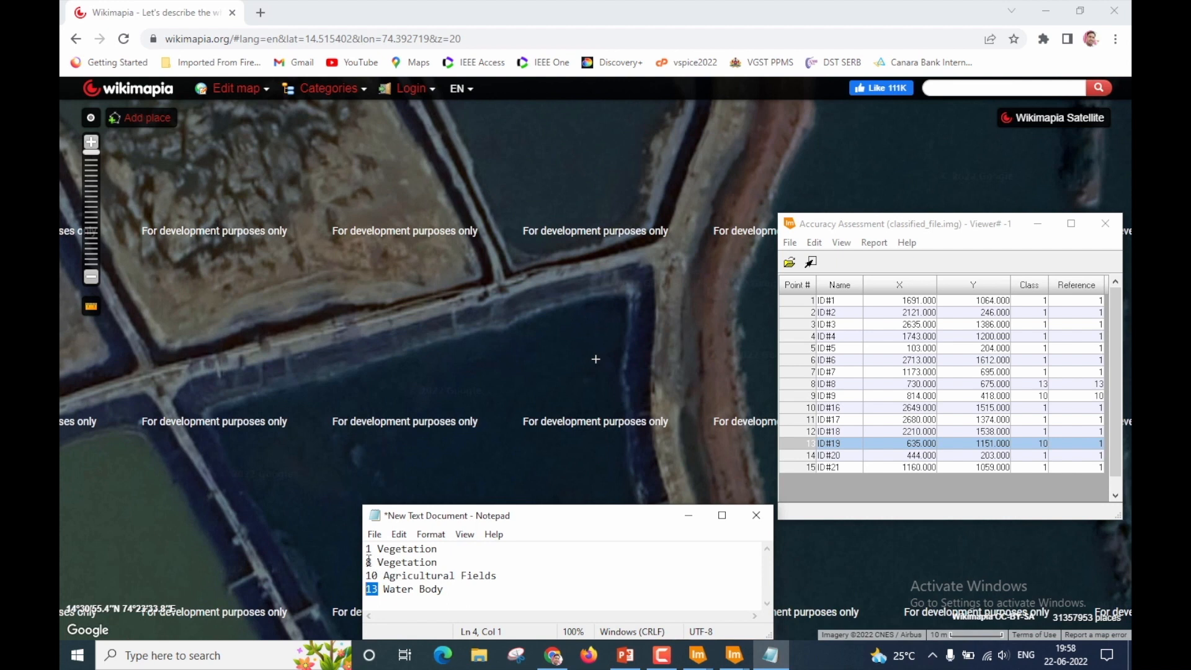
pyautogui.moveTo(377, 562); pyautogui.dragTo(460, 560)
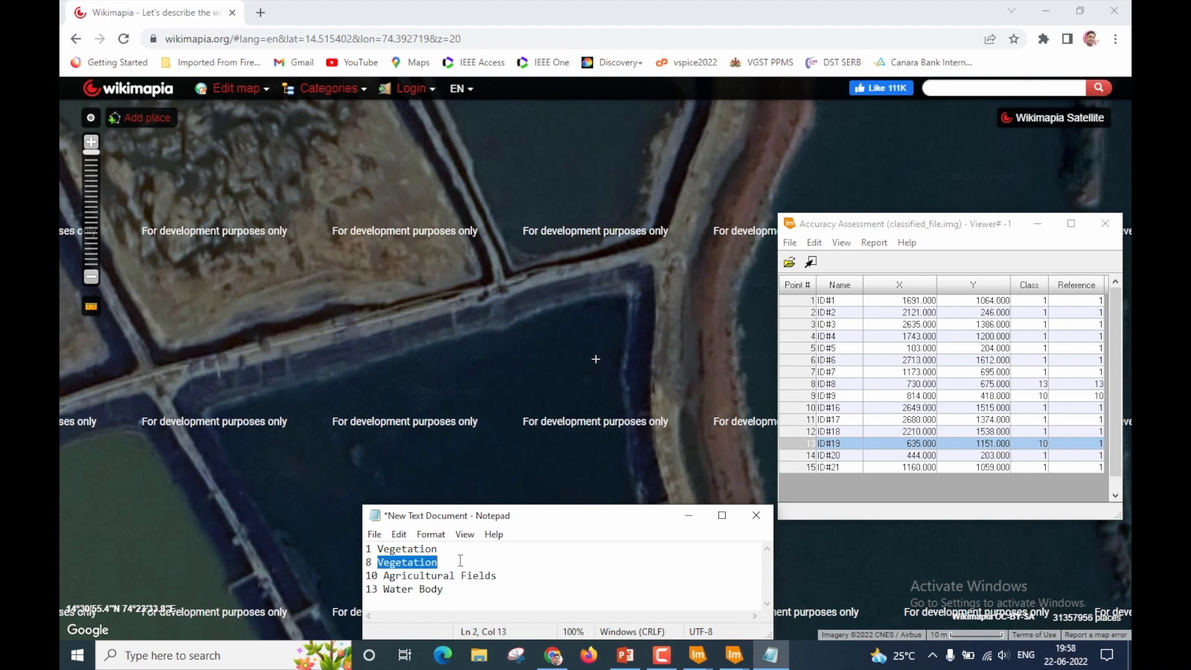
pyautogui.press('BackSpace')
pyautogui.write('Barren Land')
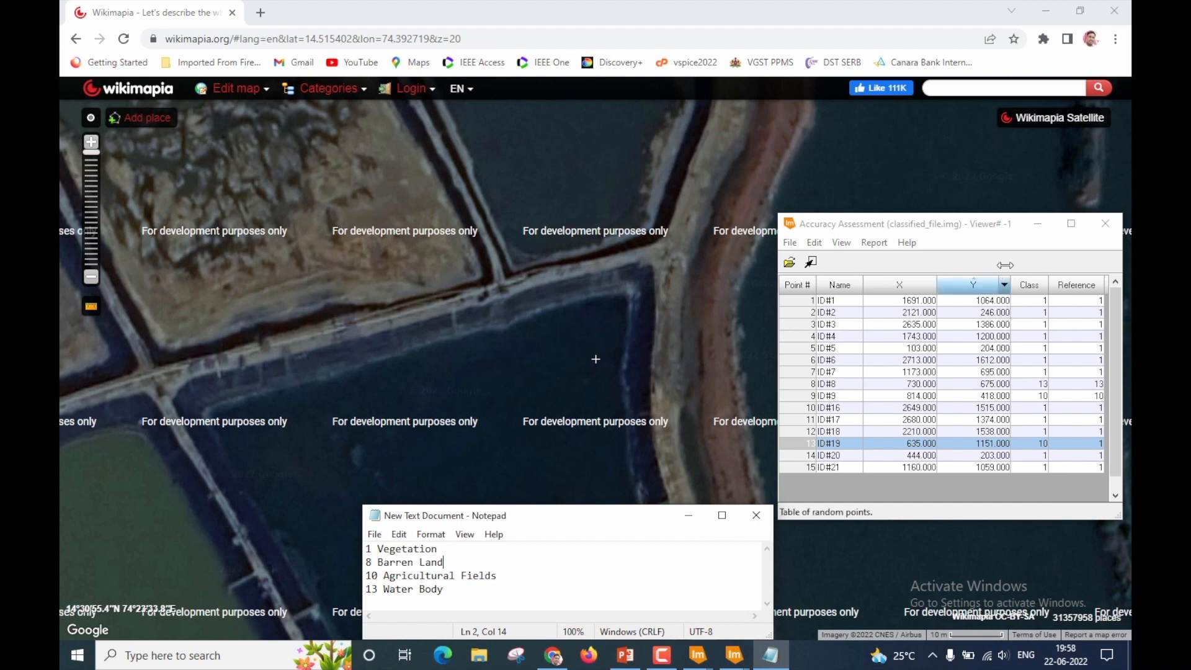
# Generate the Accuracy Report from the accuracy assessment table and maximize the report window.
pyautogui.click(989, 229)
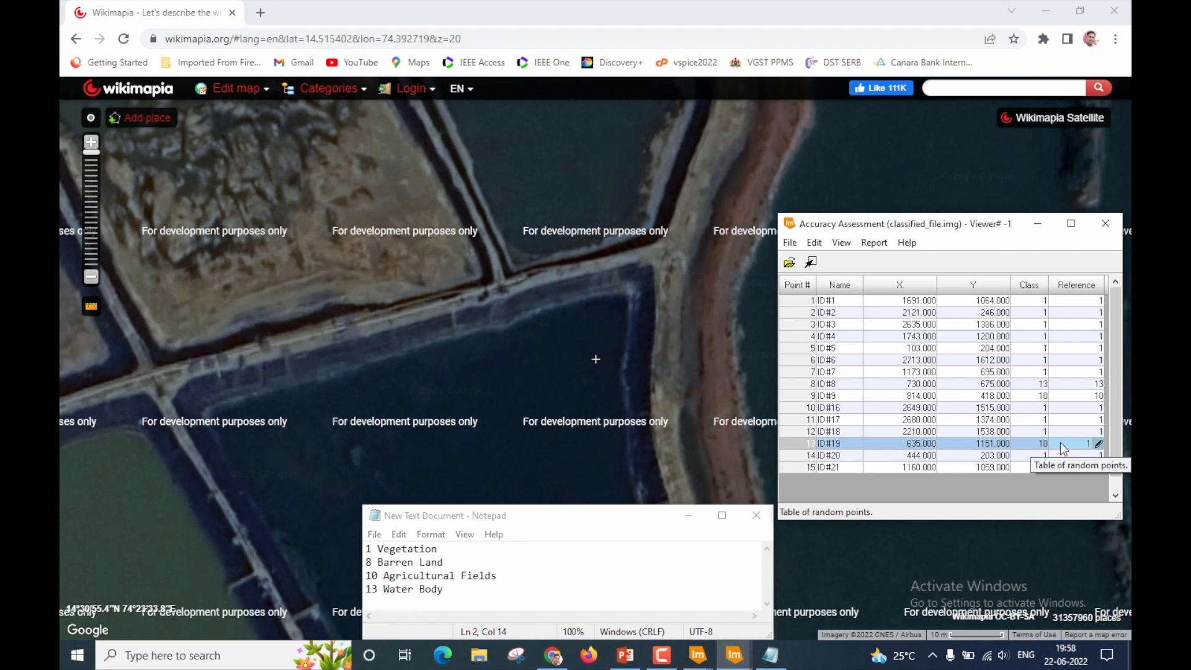
pyautogui.press('Return')
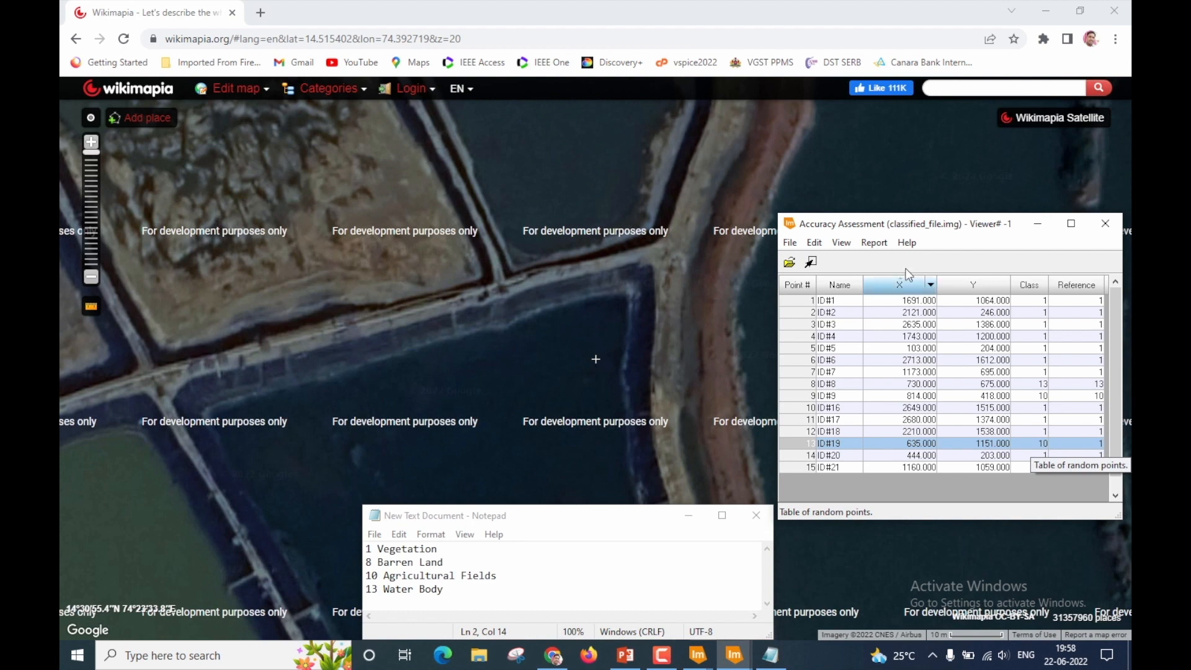
pyautogui.click(874, 242)
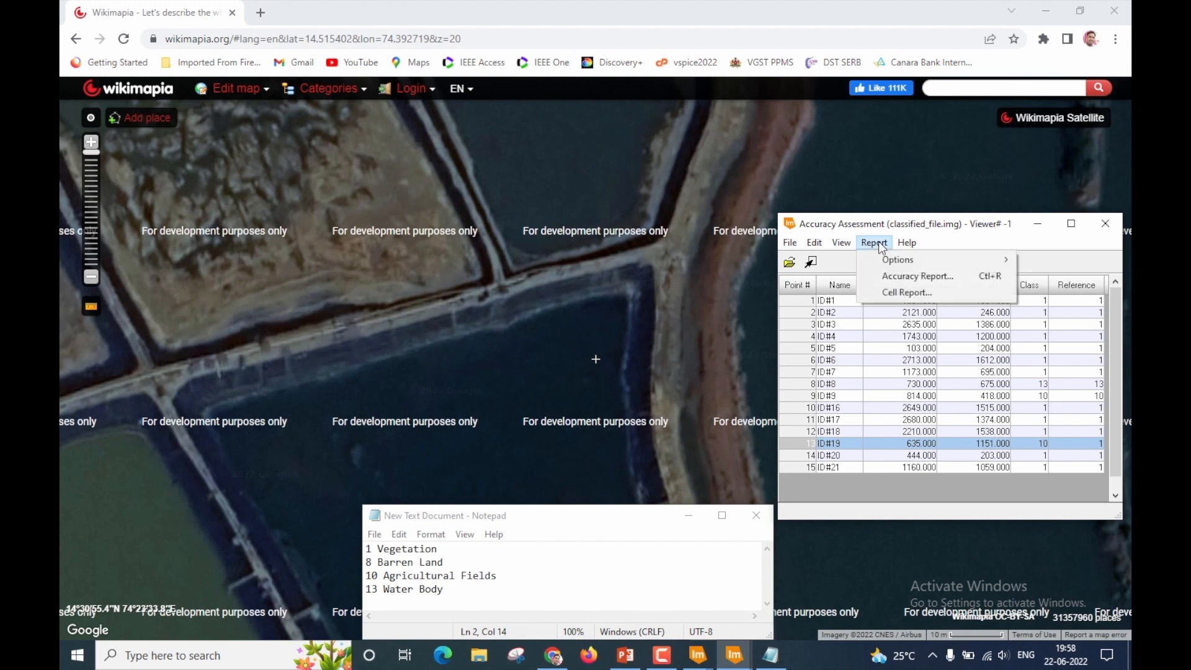
pyautogui.click(912, 277)
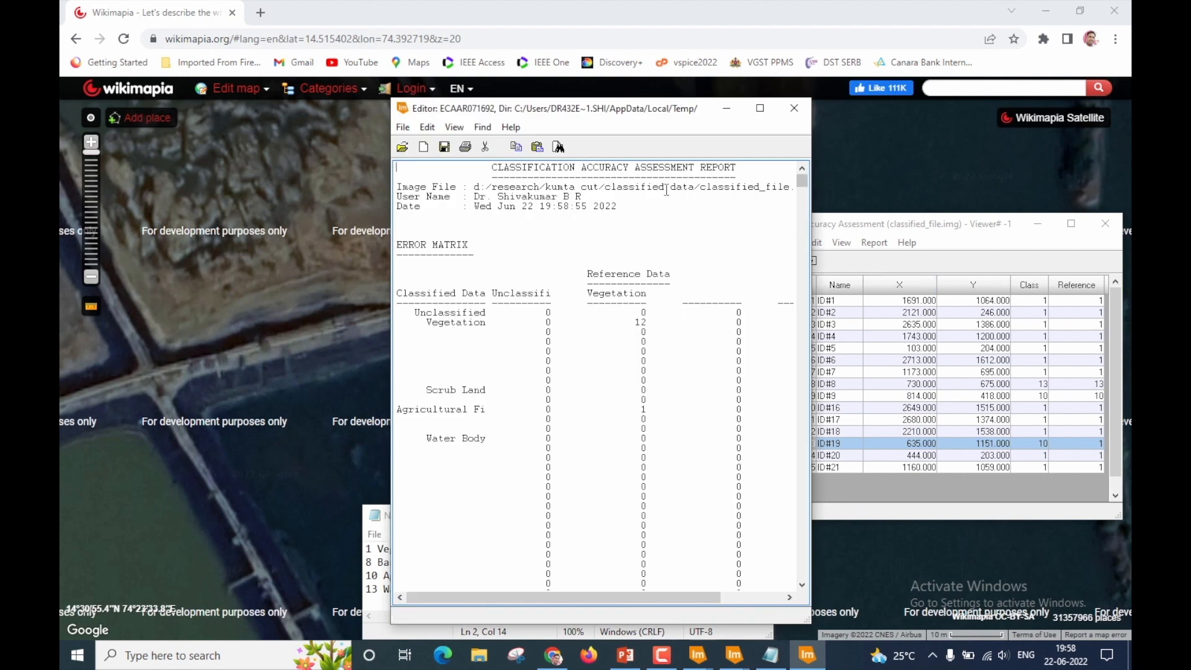
pyautogui.click(760, 108)
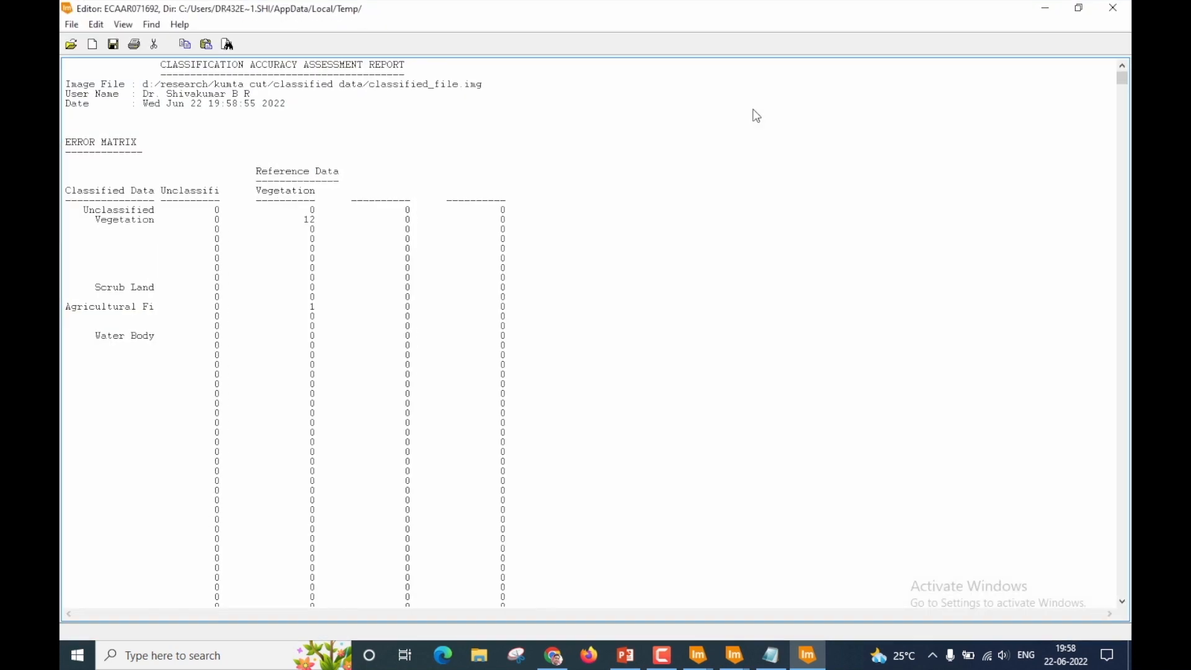
# Save the accuracy assessment report to the user's Desktop folder under the file name Classification accuracy.
pyautogui.click(72, 26)
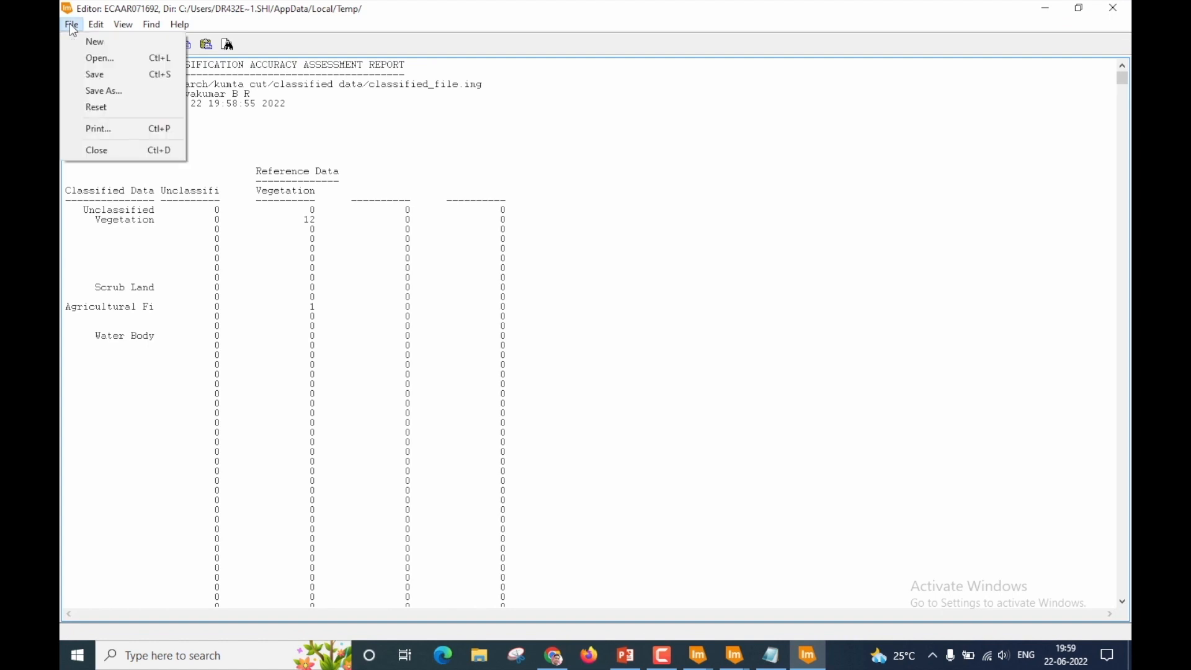
pyautogui.click(105, 91)
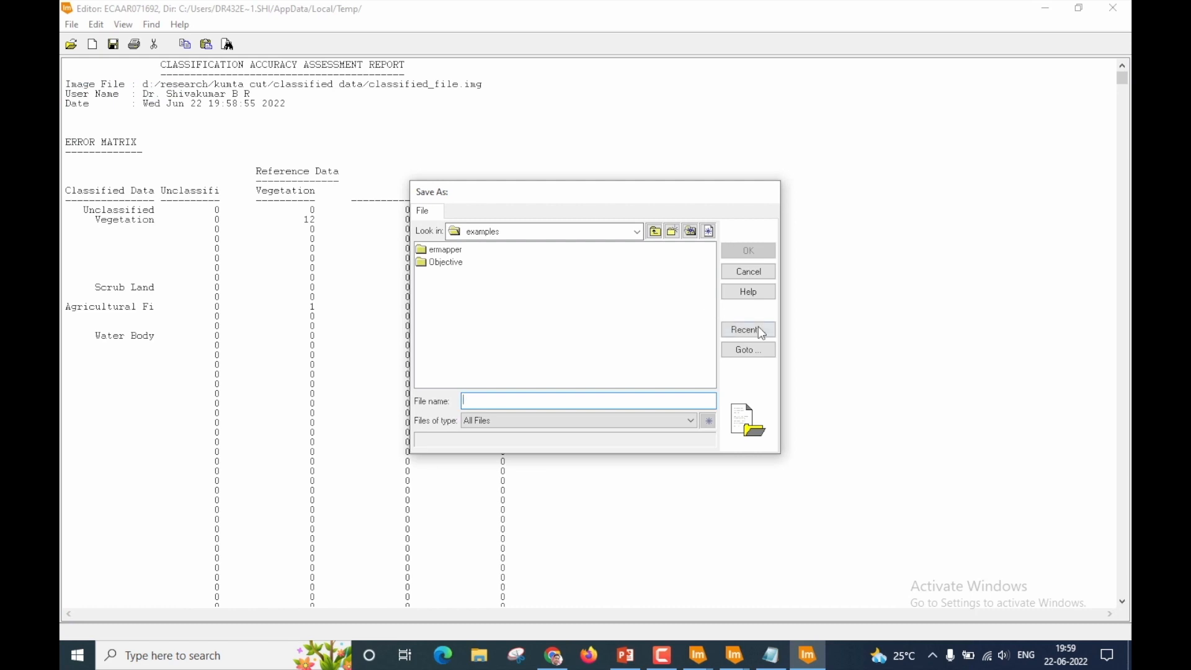
pyautogui.click(637, 232)
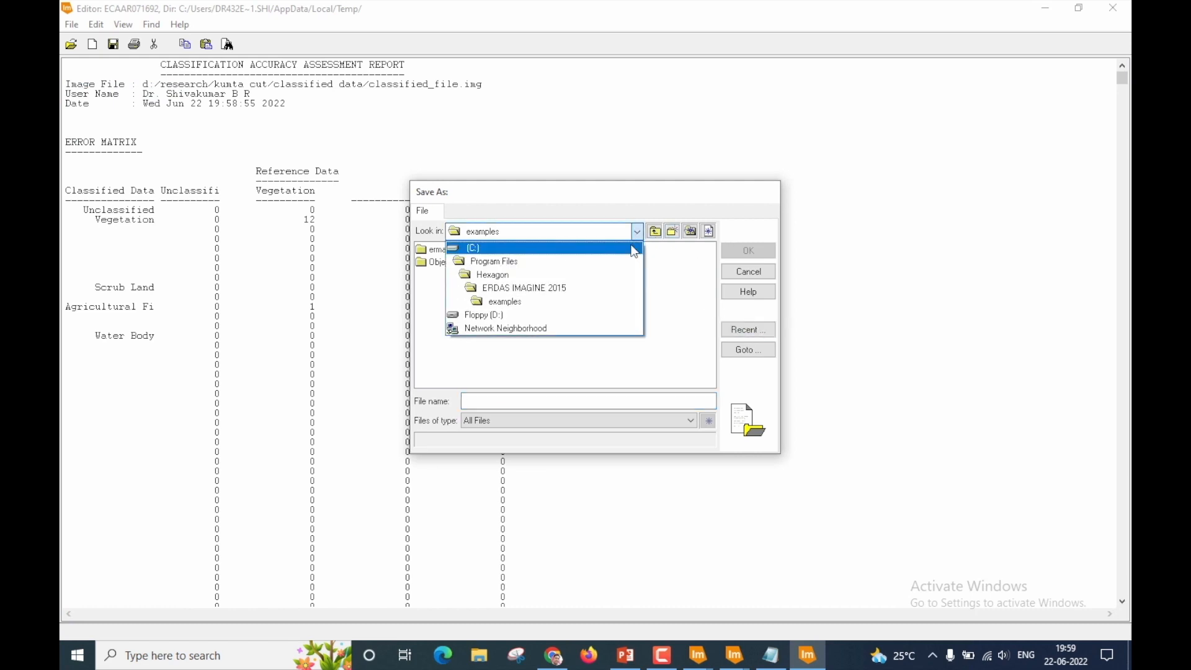
pyautogui.click(635, 249)
pyautogui.doubleClick(555, 278)
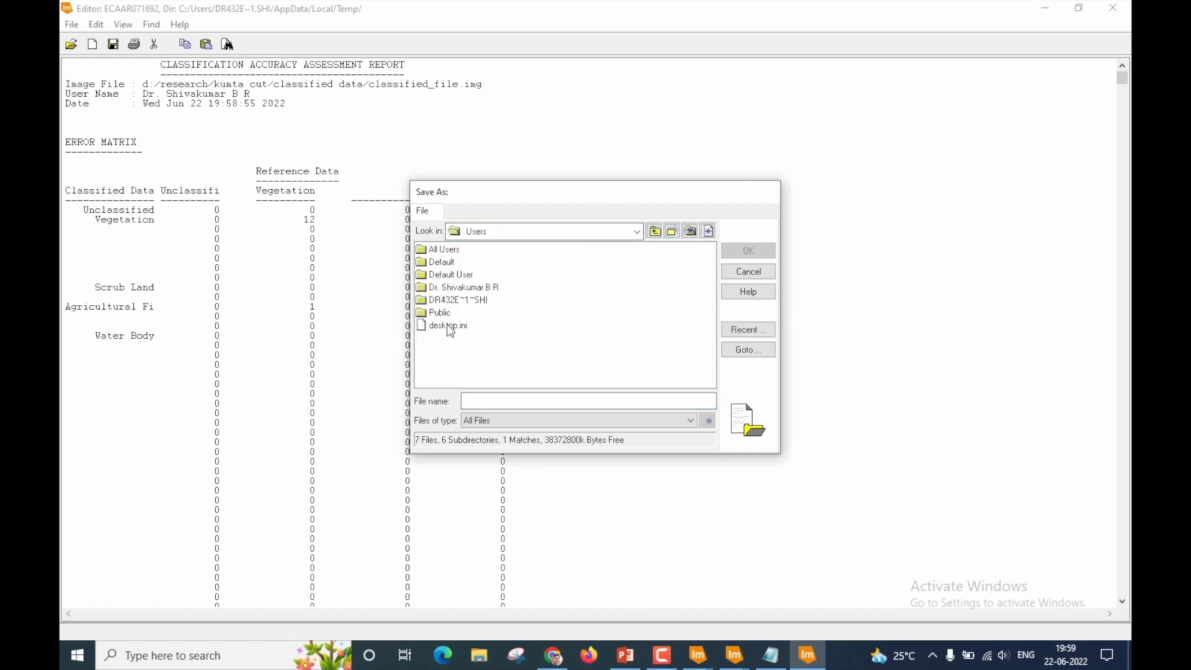
pyautogui.doubleClick(453, 283)
pyautogui.doubleClick(449, 316)
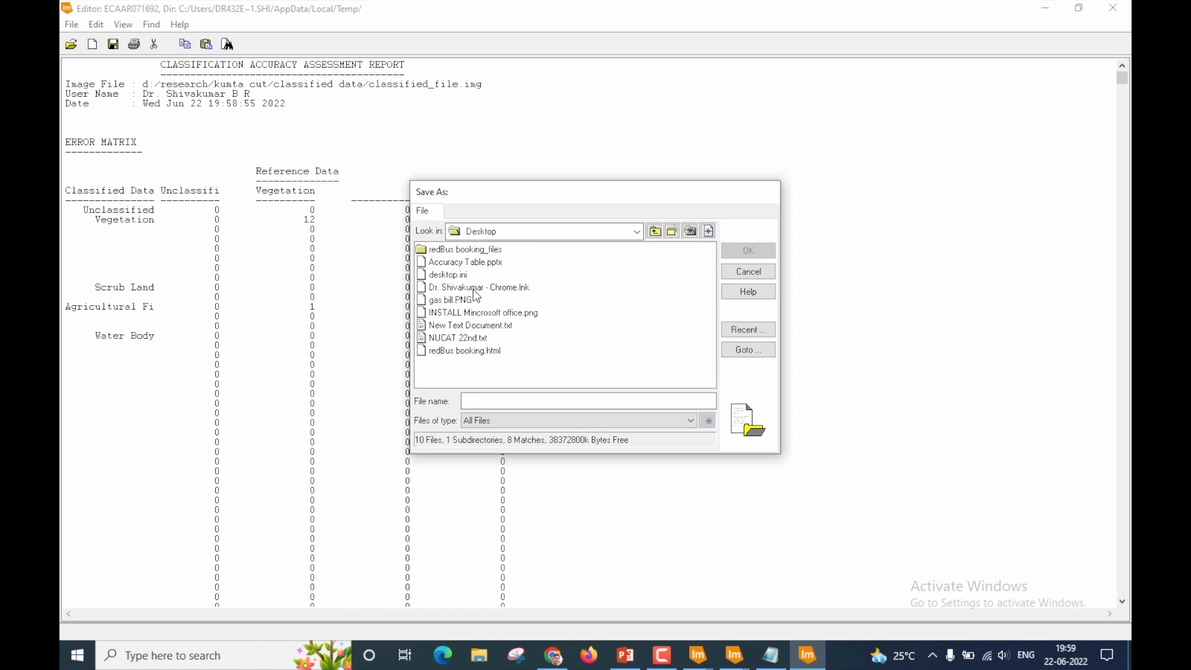
pyautogui.click(489, 398)
pyautogui.write('Classificatio')
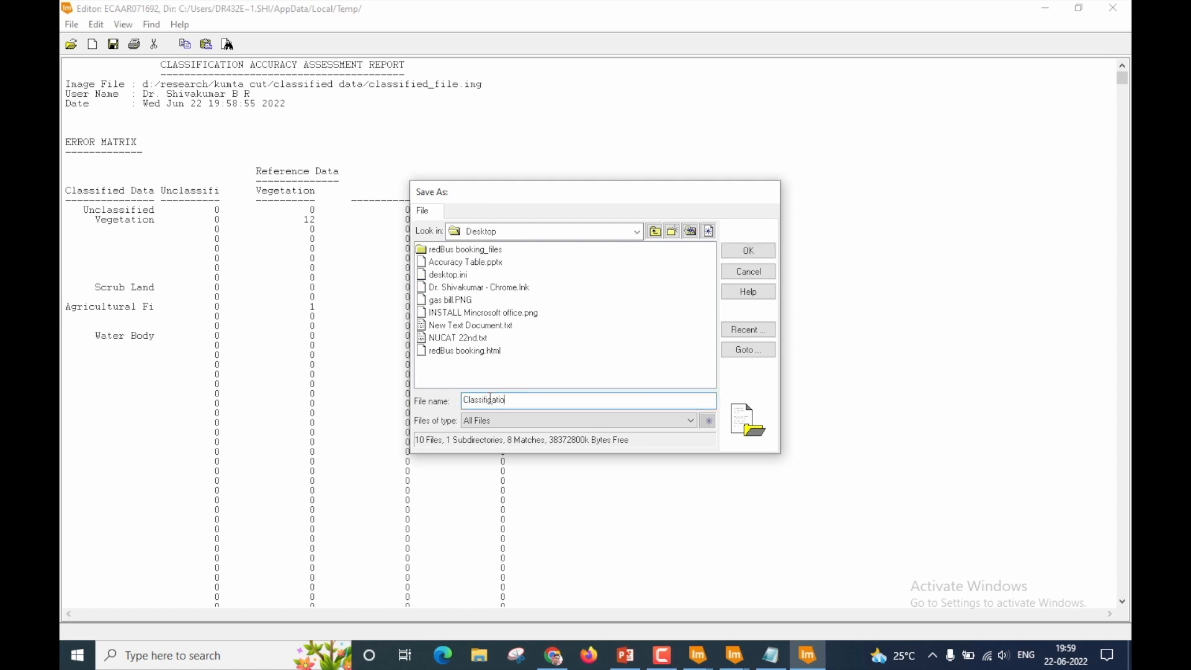
pyautogui.write('n accuracy')
pyautogui.press('Return')
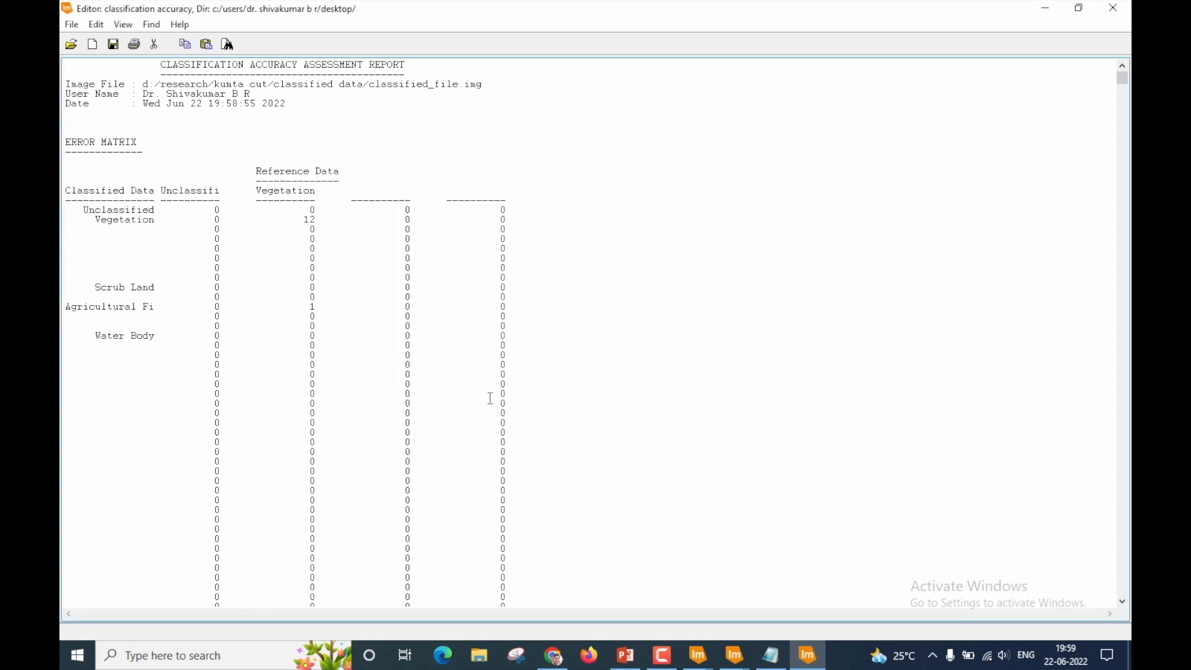
# Close the report window and minimize the browser, image viewer, accuracy table and notes windows to reveal the desktop.
pyautogui.click(1115, 8)
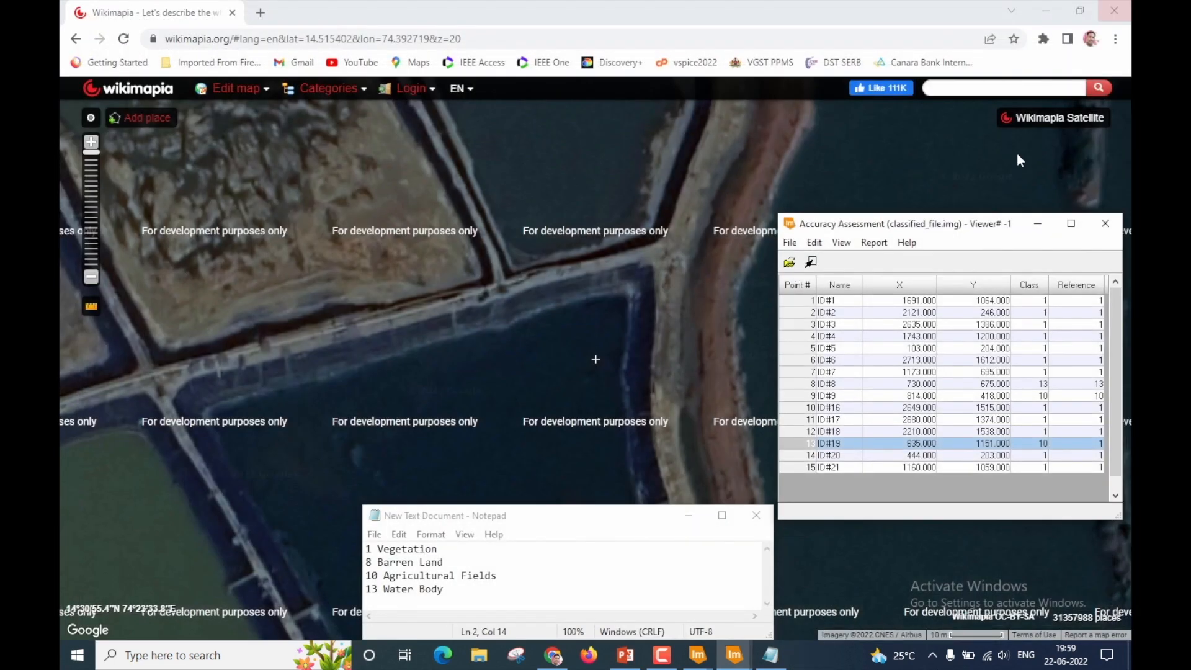
pyautogui.click(1046, 11)
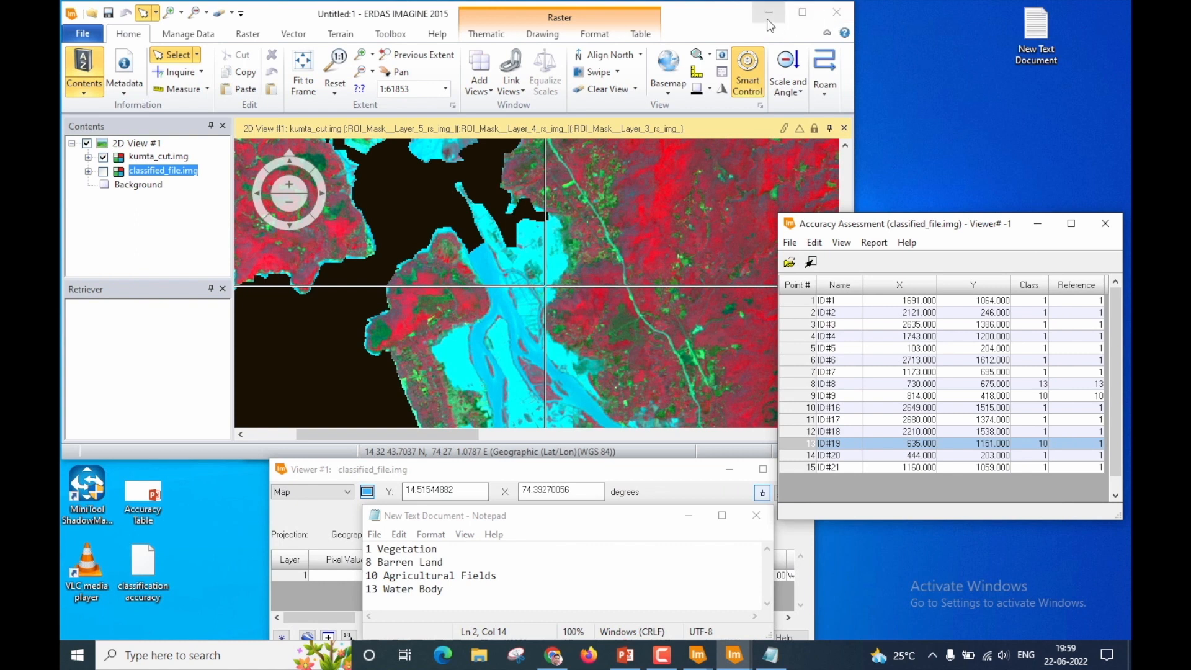
pyautogui.click(769, 13)
pyautogui.click(1038, 224)
pyautogui.click(690, 516)
pyautogui.click(319, 444)
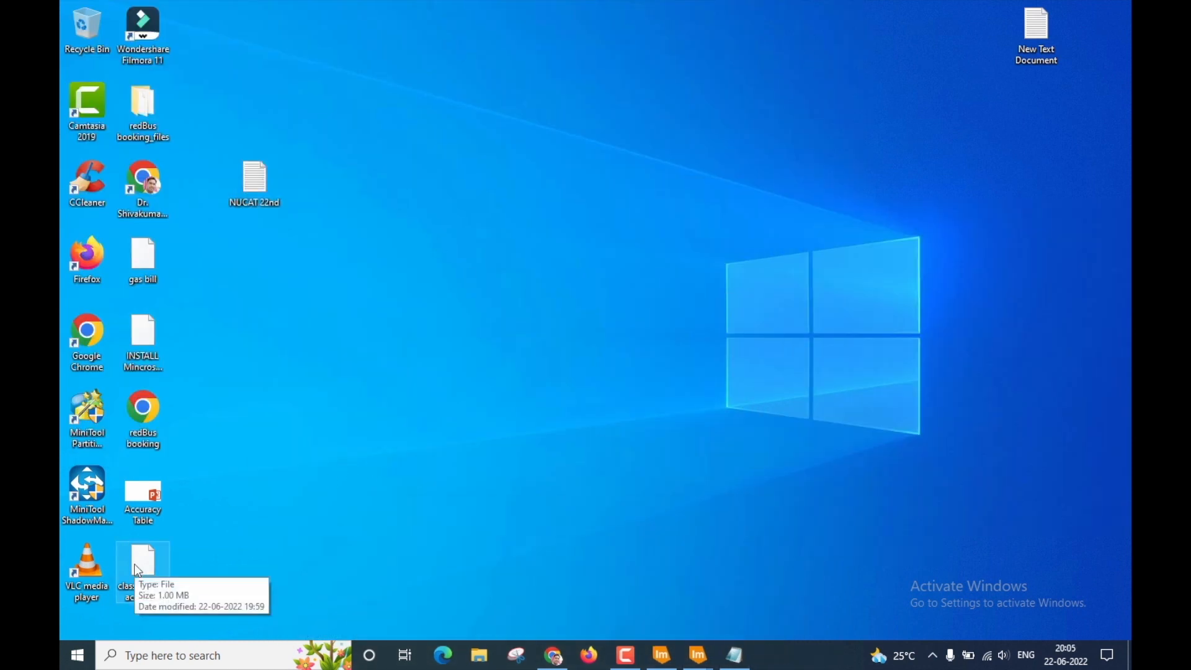
# Open the saved classification accuracy file from the desktop in Notepad, with the window maximized.
pyautogui.doubleClick(135, 565)
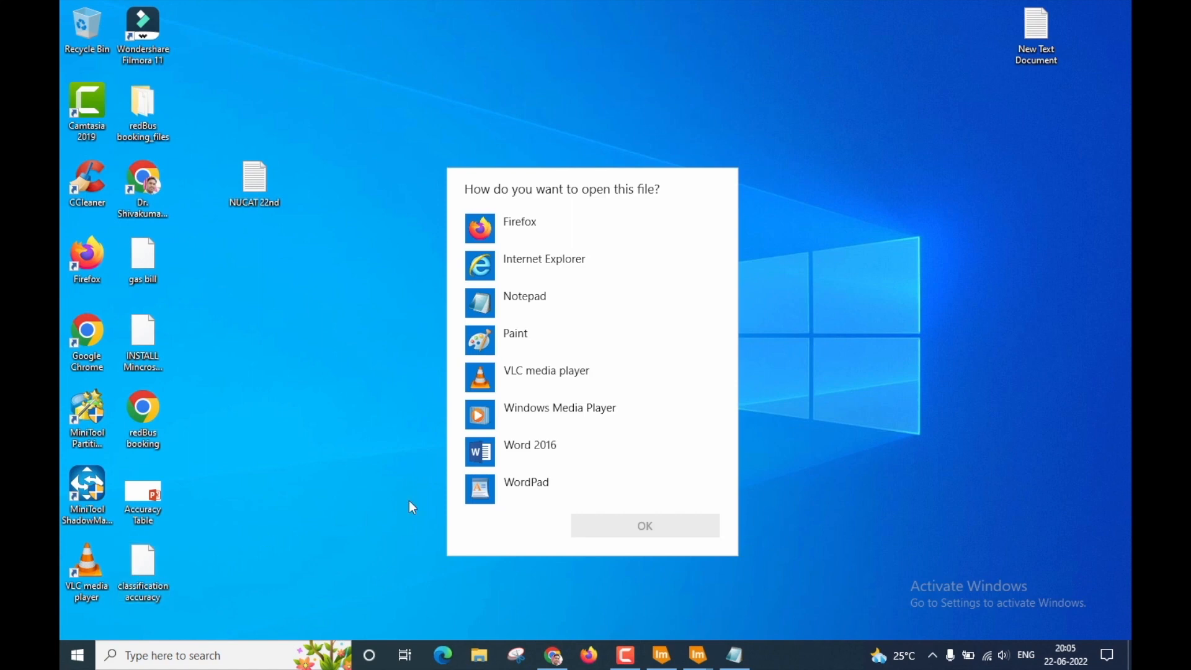
pyautogui.click(603, 315)
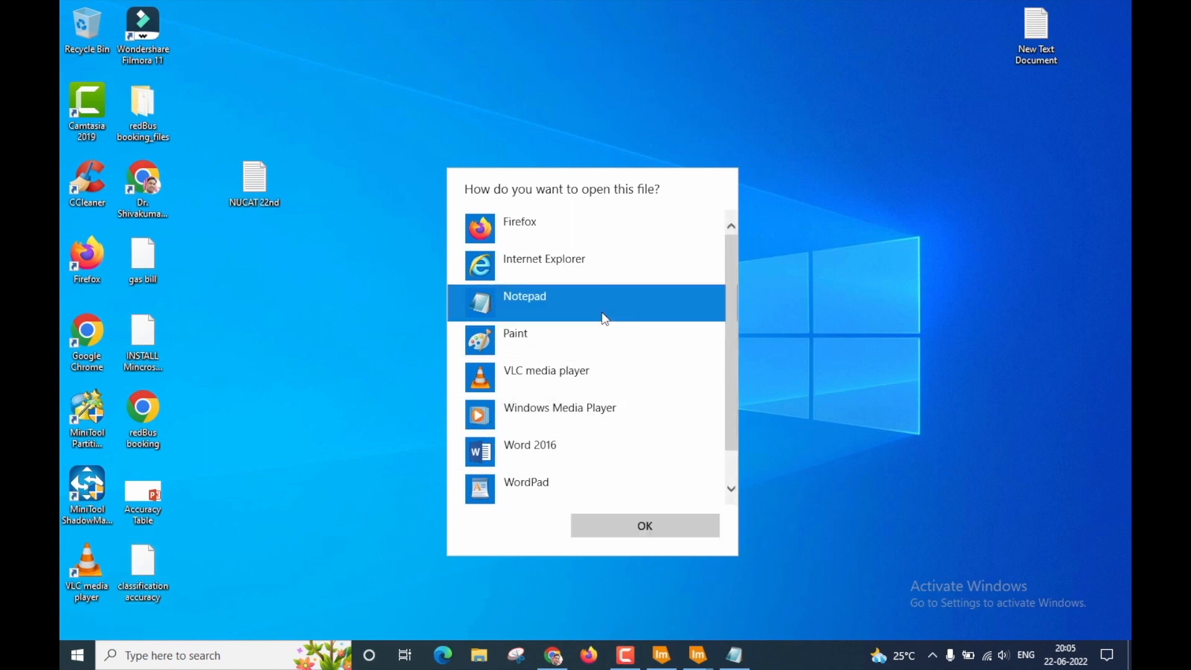
pyautogui.click(663, 524)
pyautogui.click(451, 149)
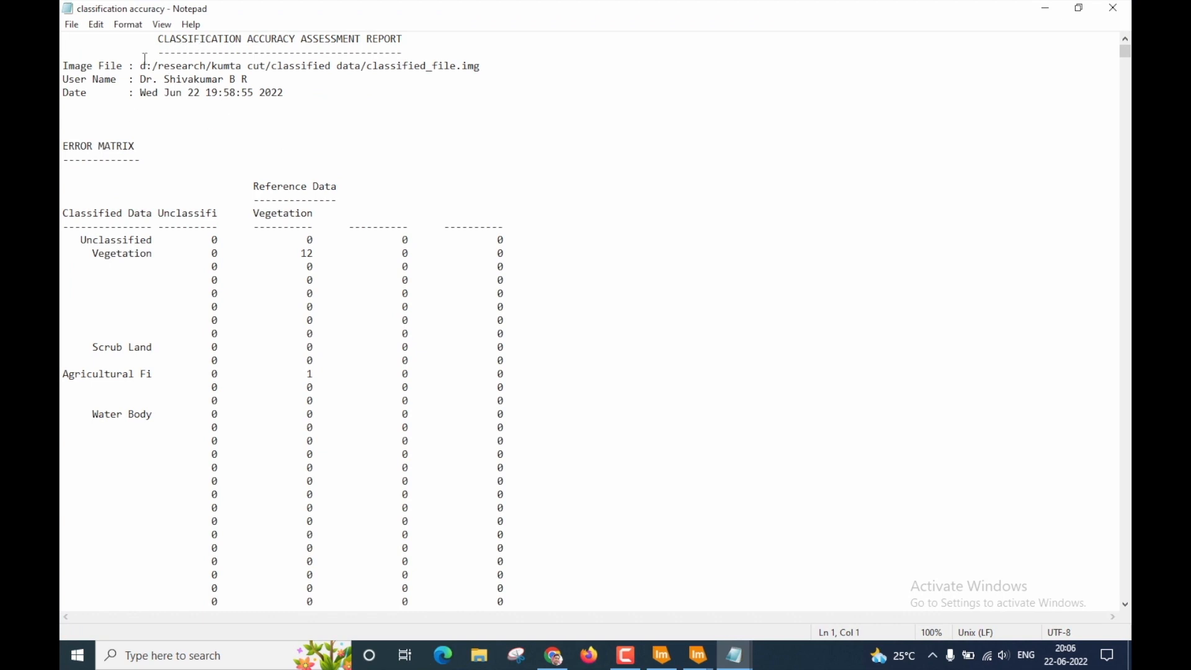
# Look through the report from the Error Matrix heading down to the end of the accuracy totals.
pyautogui.moveTo(62, 146); pyautogui.dragTo(169, 143)
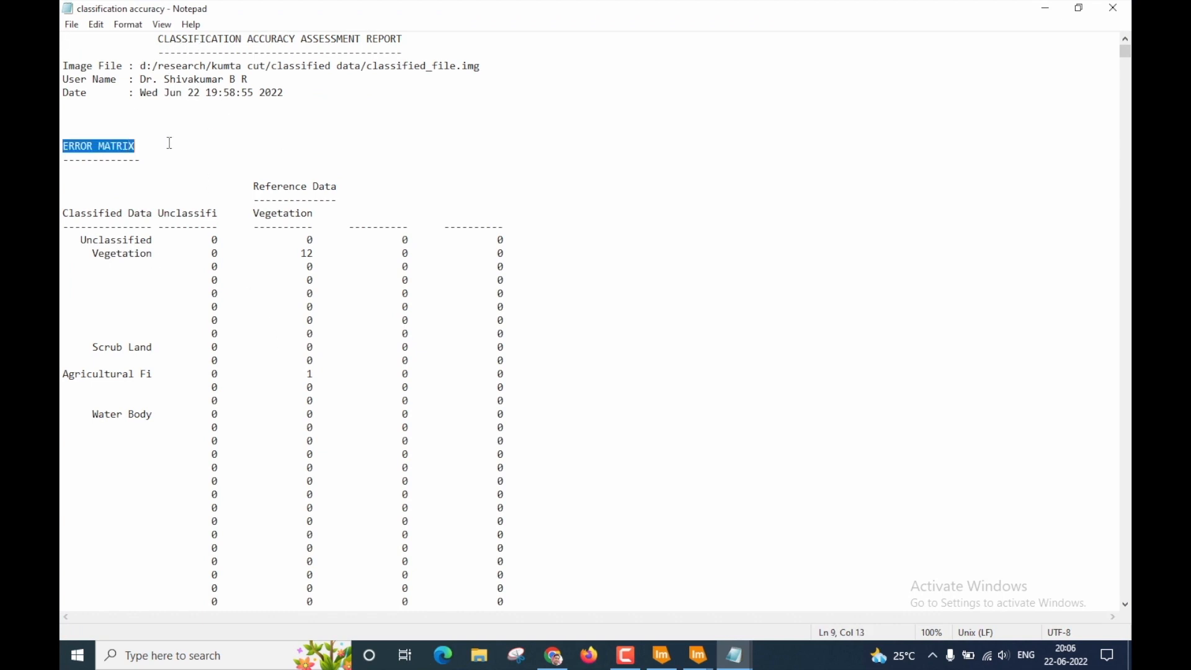
pyautogui.scroll(-10, 389, 308)
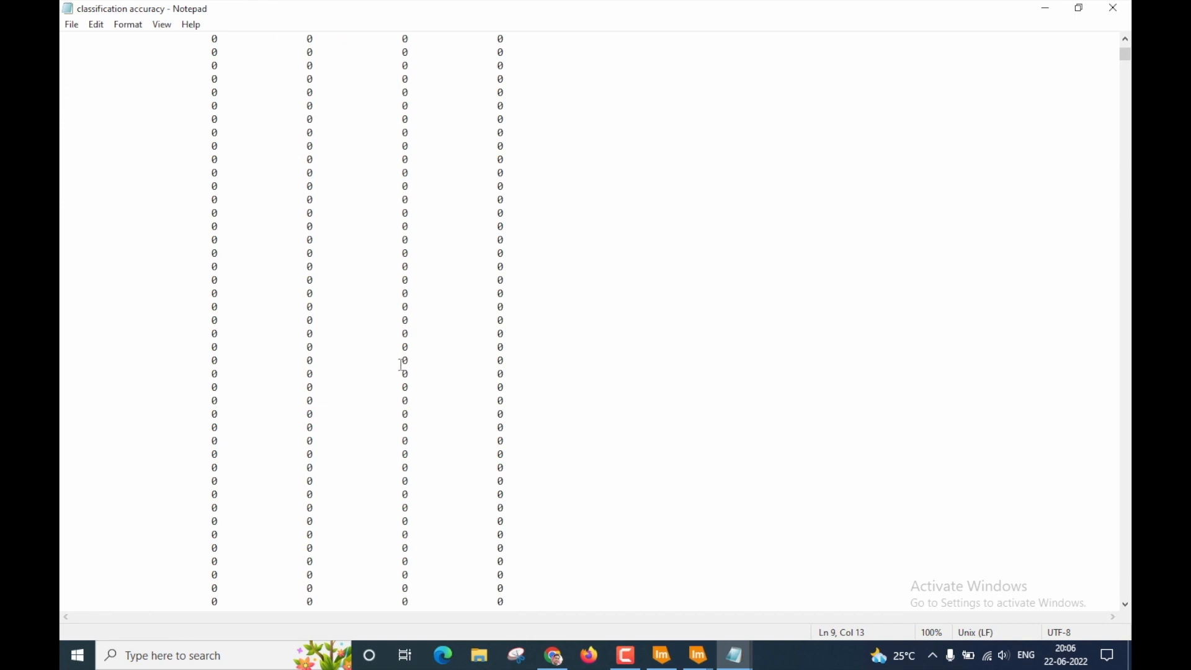
pyautogui.scroll(-2, 435, 372)
pyautogui.moveTo(1124, 62); pyautogui.dragTo(1125, 405)
pyautogui.moveTo(1119, 431); pyautogui.dragTo(1119, 442)
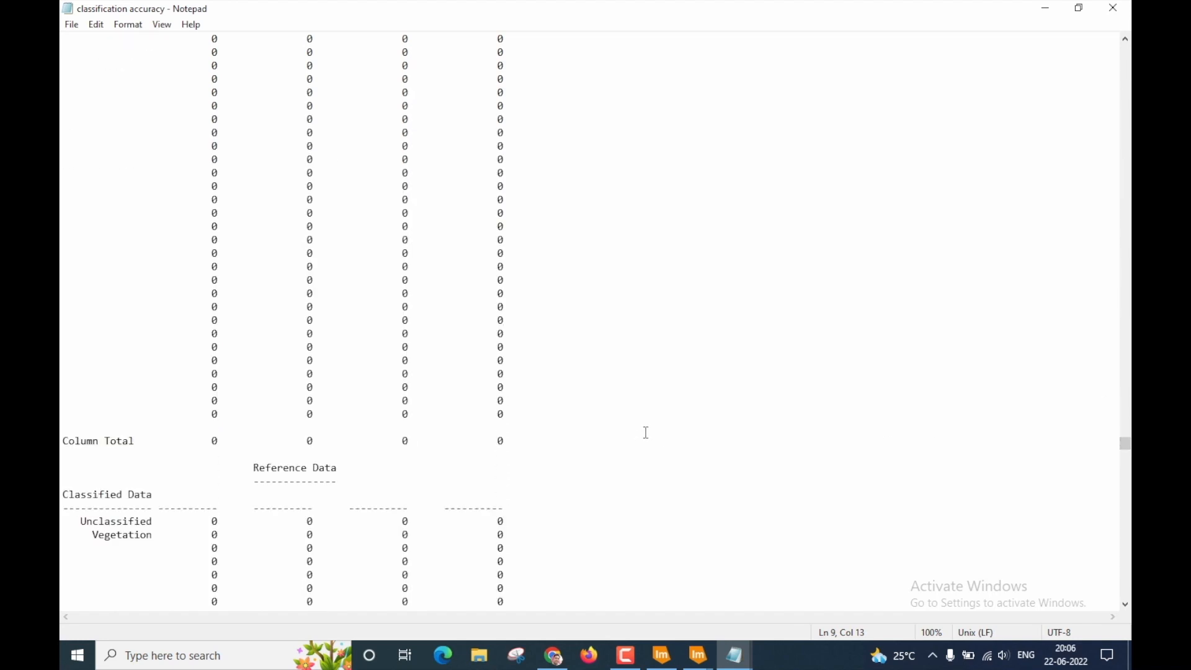
pyautogui.scroll(-18, 645, 428)
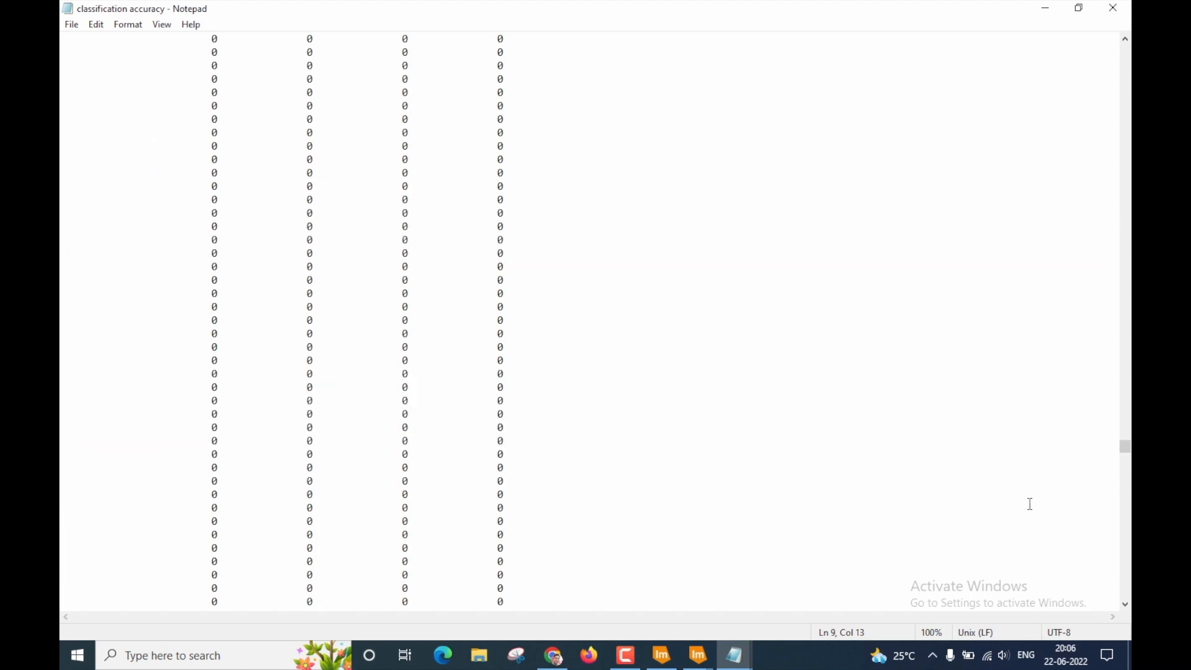
pyautogui.moveTo(1126, 445); pyautogui.dragTo(1125, 516)
pyautogui.moveTo(1129, 585); pyautogui.dragTo(1130, 597)
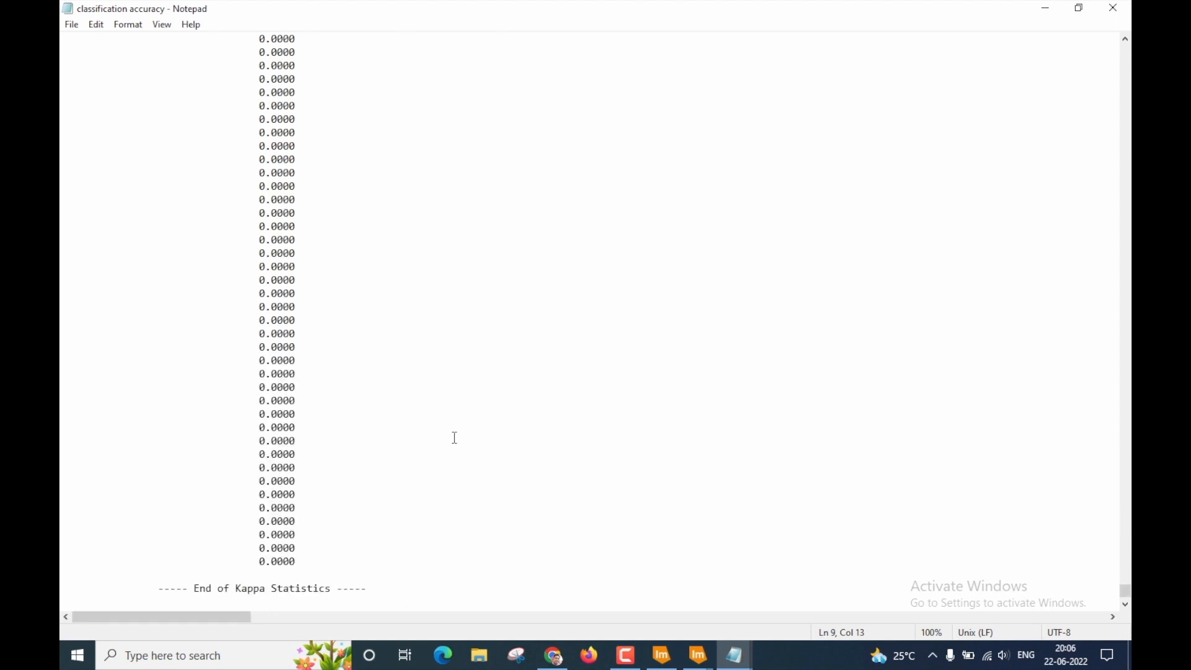
pyautogui.scroll(20, 455, 438)
pyautogui.click(368, 370)
pyautogui.scroll(3, 369, 370)
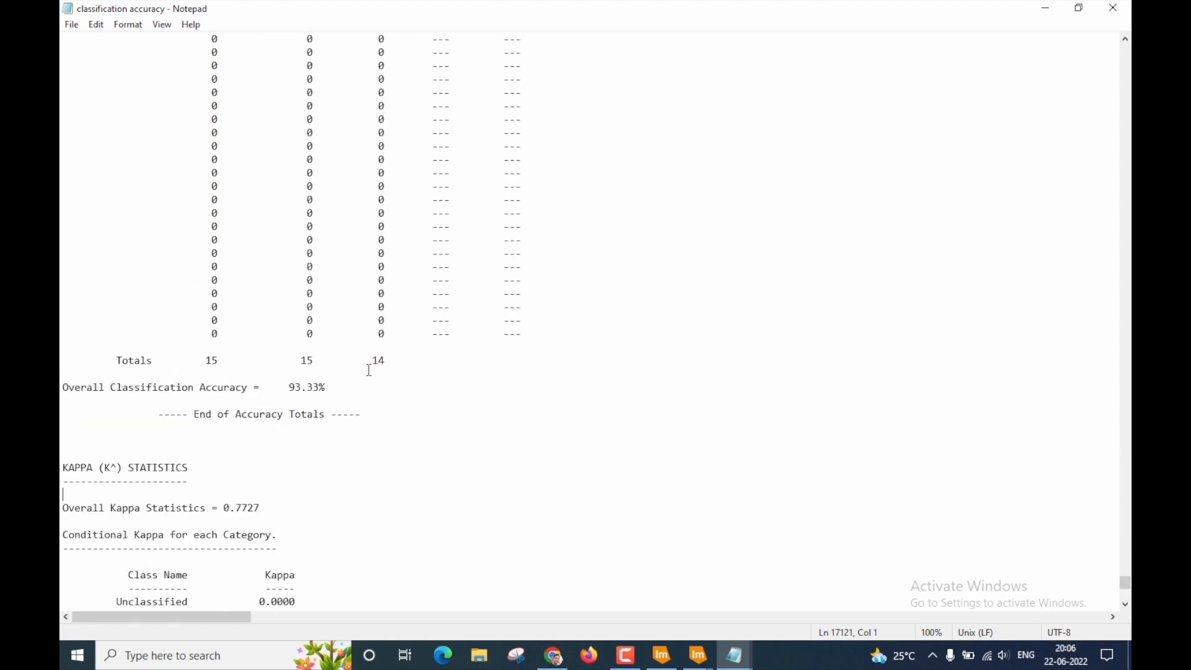
# Examine the Overall Classification Accuracy line together with the reference, classified and correct counts in the Totals row.
pyautogui.moveTo(64, 390); pyautogui.dragTo(352, 391)
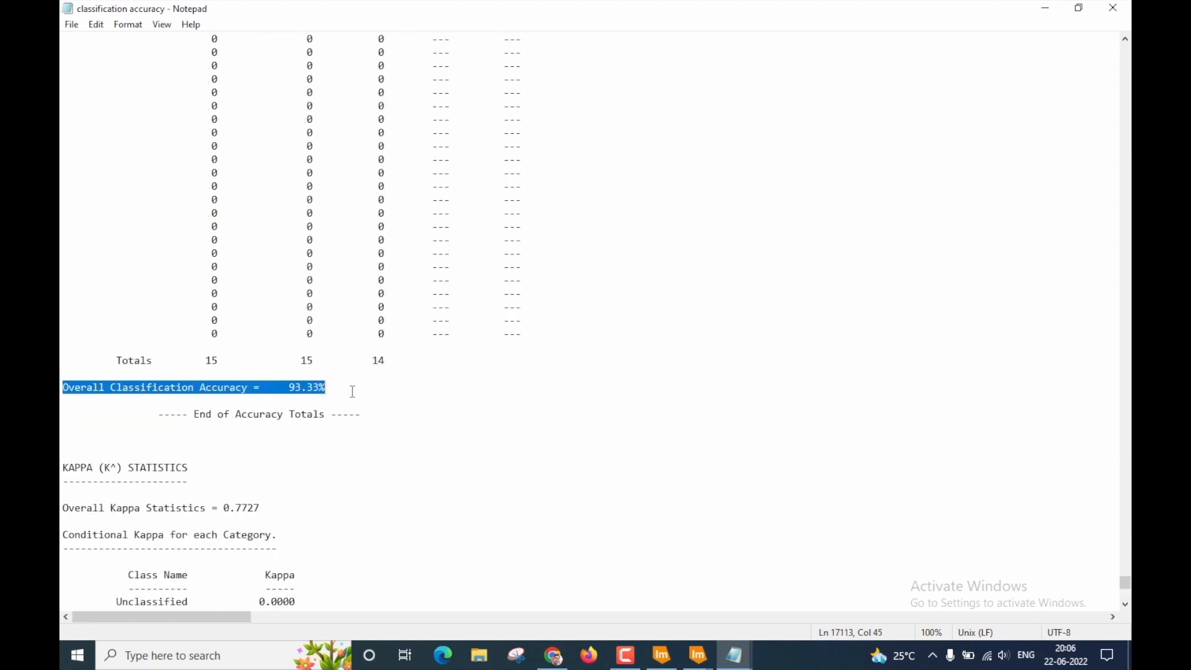
pyautogui.click(228, 397)
pyautogui.moveTo(290, 387); pyautogui.dragTo(346, 388)
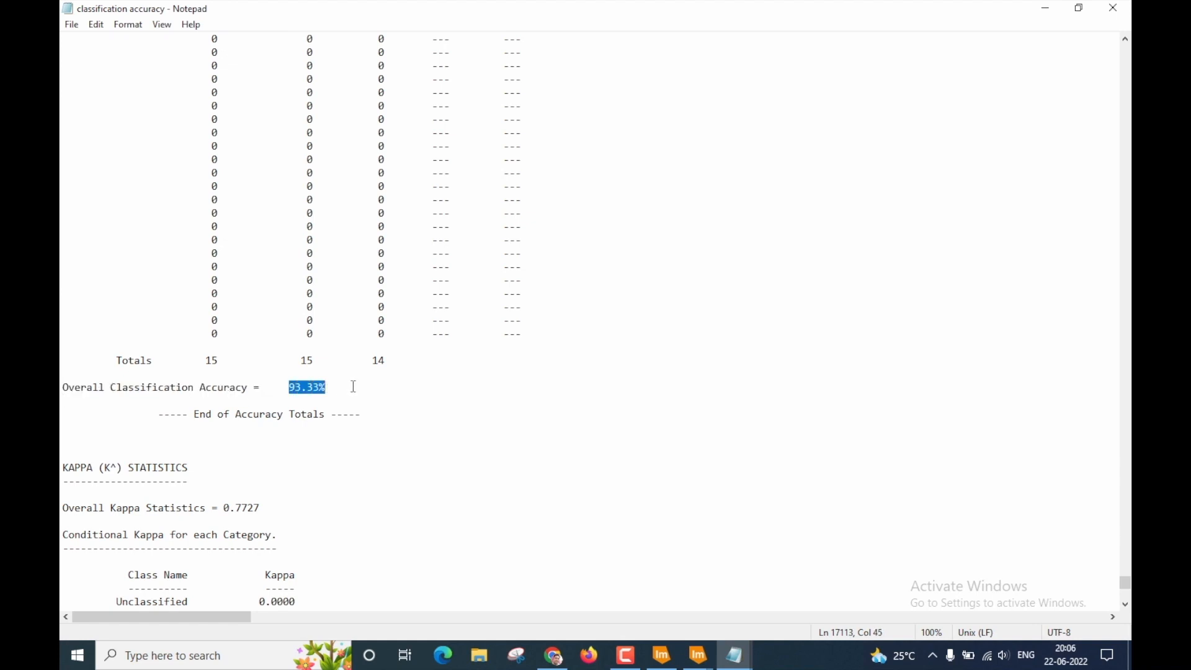
pyautogui.click(265, 359)
pyautogui.moveTo(200, 360); pyautogui.dragTo(382, 359)
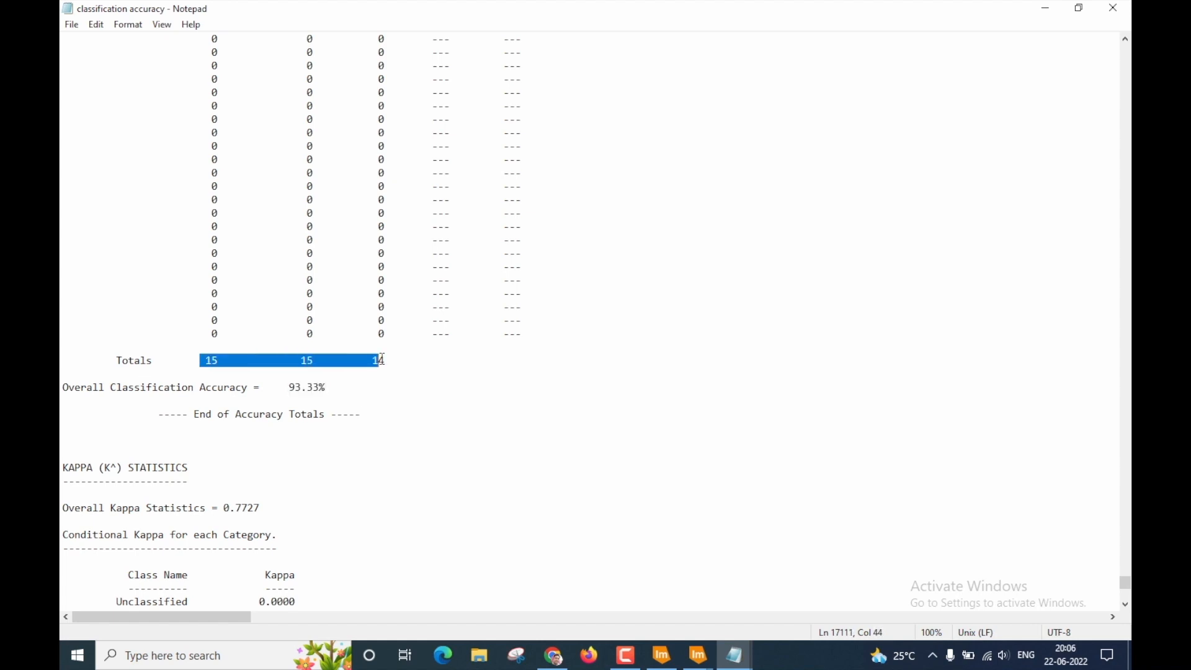
pyautogui.click(208, 362)
pyautogui.moveTo(207, 362); pyautogui.dragTo(218, 362)
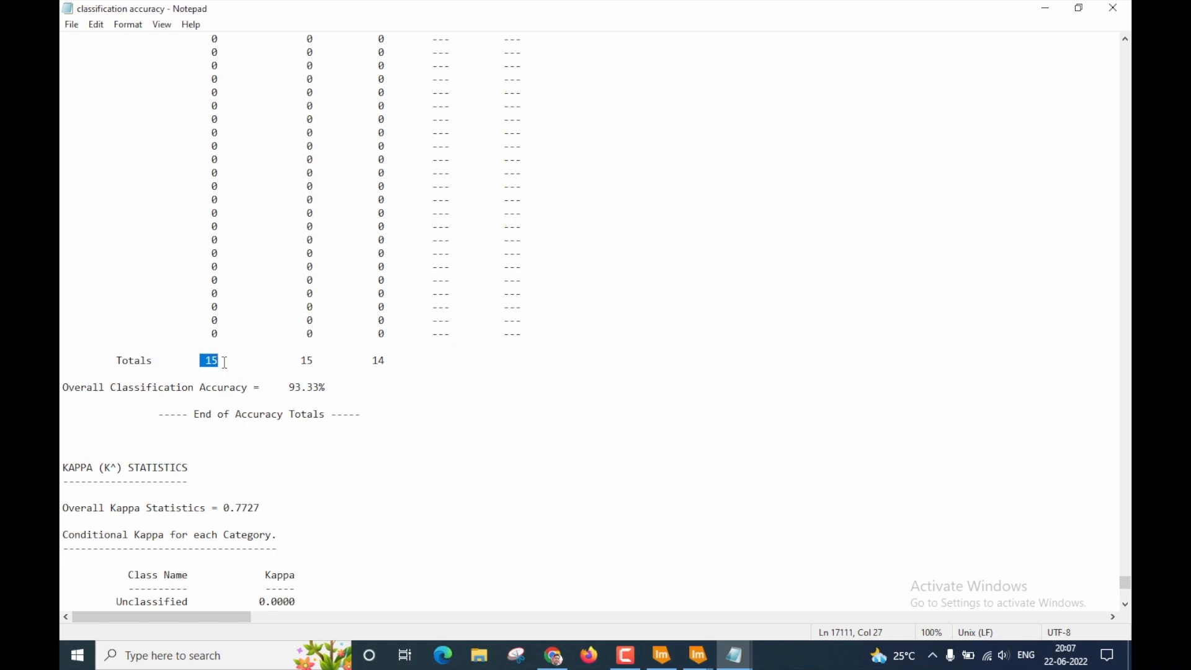
pyautogui.moveTo(284, 362); pyautogui.dragTo(316, 361)
pyautogui.moveTo(371, 361); pyautogui.dragTo(387, 360)
pyautogui.click(363, 381)
pyautogui.doubleClick(378, 361)
pyautogui.click(383, 360)
pyautogui.moveTo(206, 361); pyautogui.dragTo(217, 361)
pyautogui.moveTo(289, 388); pyautogui.dragTo(333, 390)
pyautogui.click(327, 388)
pyautogui.moveTo(327, 388); pyautogui.dragTo(291, 391)
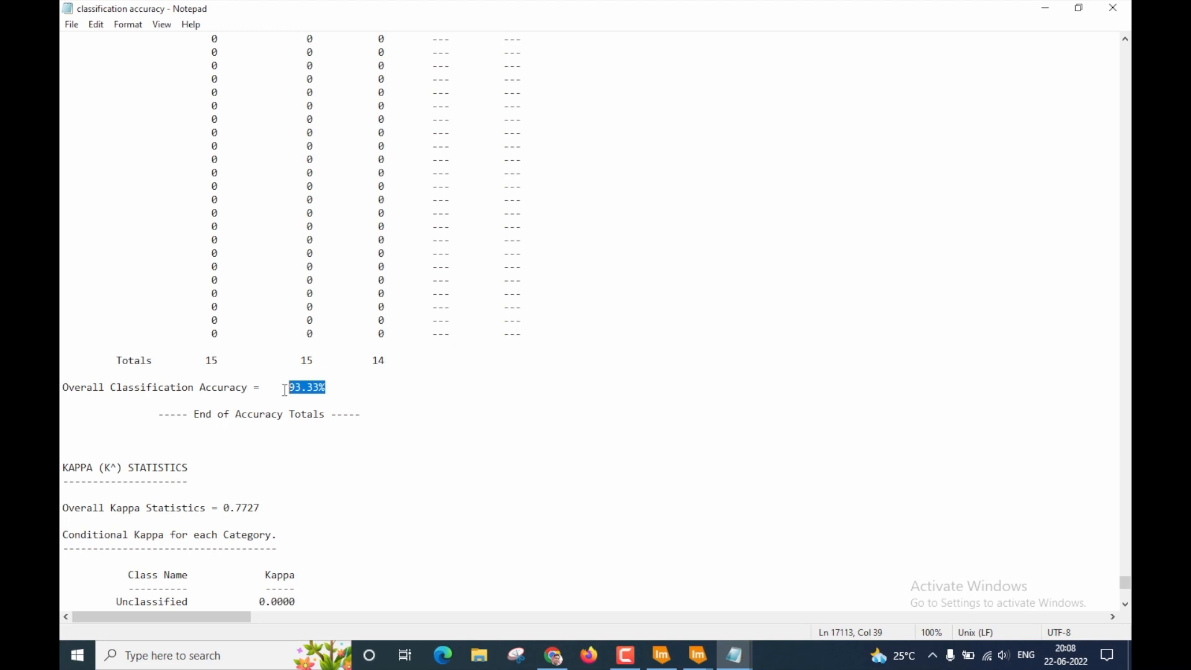
pyautogui.click(281, 389)
# Examine the Overall Kappa Statistics value in the Kappa section and compare it with the accuracy totals.
pyautogui.scroll(-4, 281, 389)
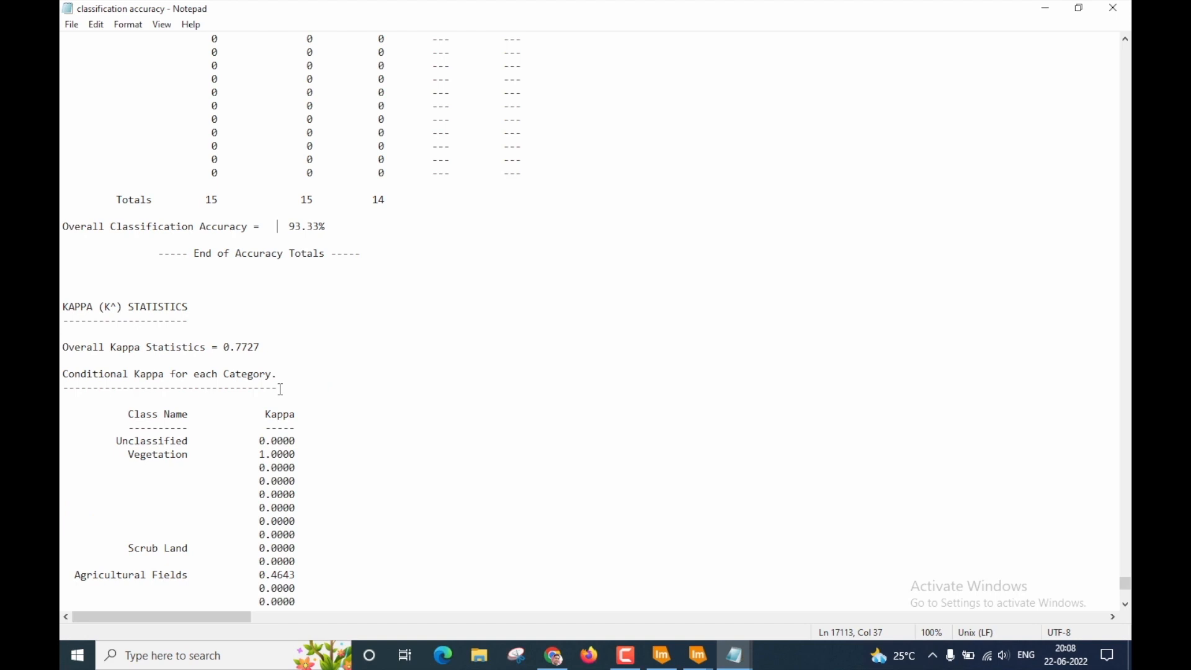
pyautogui.moveTo(63, 347); pyautogui.dragTo(268, 346)
pyautogui.click(281, 348)
pyautogui.click(249, 349)
pyautogui.moveTo(207, 199); pyautogui.dragTo(225, 198)
pyautogui.moveTo(225, 347); pyautogui.dragTo(266, 344)
pyautogui.click(280, 354)
pyautogui.moveTo(224, 347); pyautogui.dragTo(273, 349)
pyautogui.click(364, 401)
pyautogui.moveTo(224, 347); pyautogui.dragTo(265, 345)
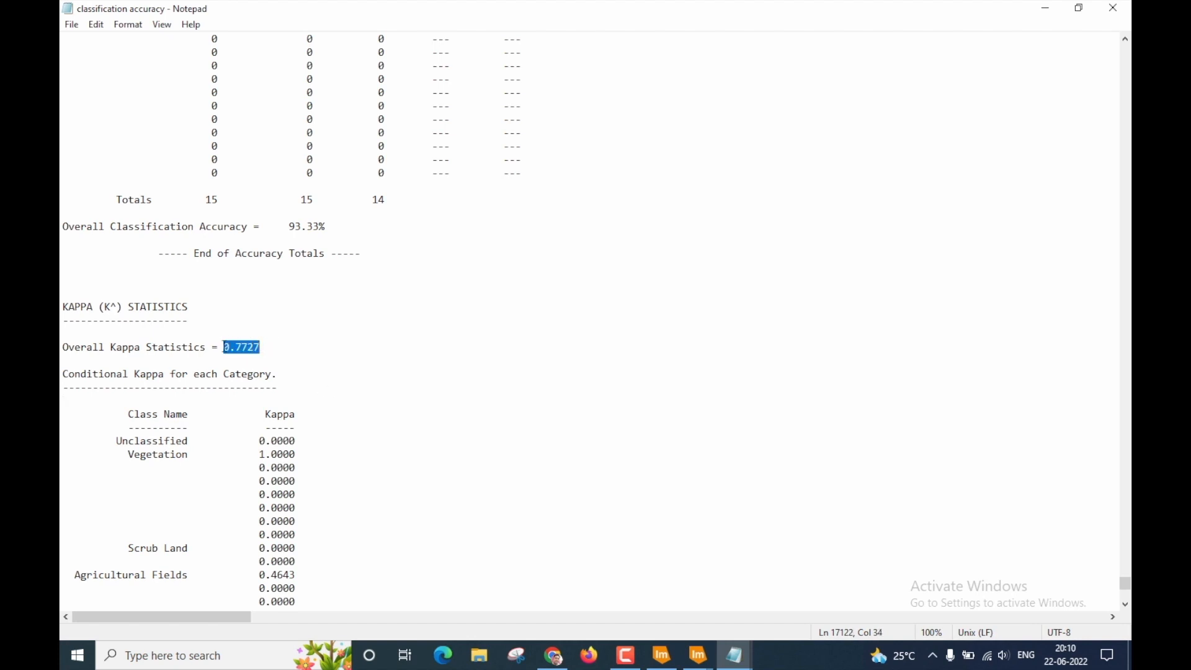